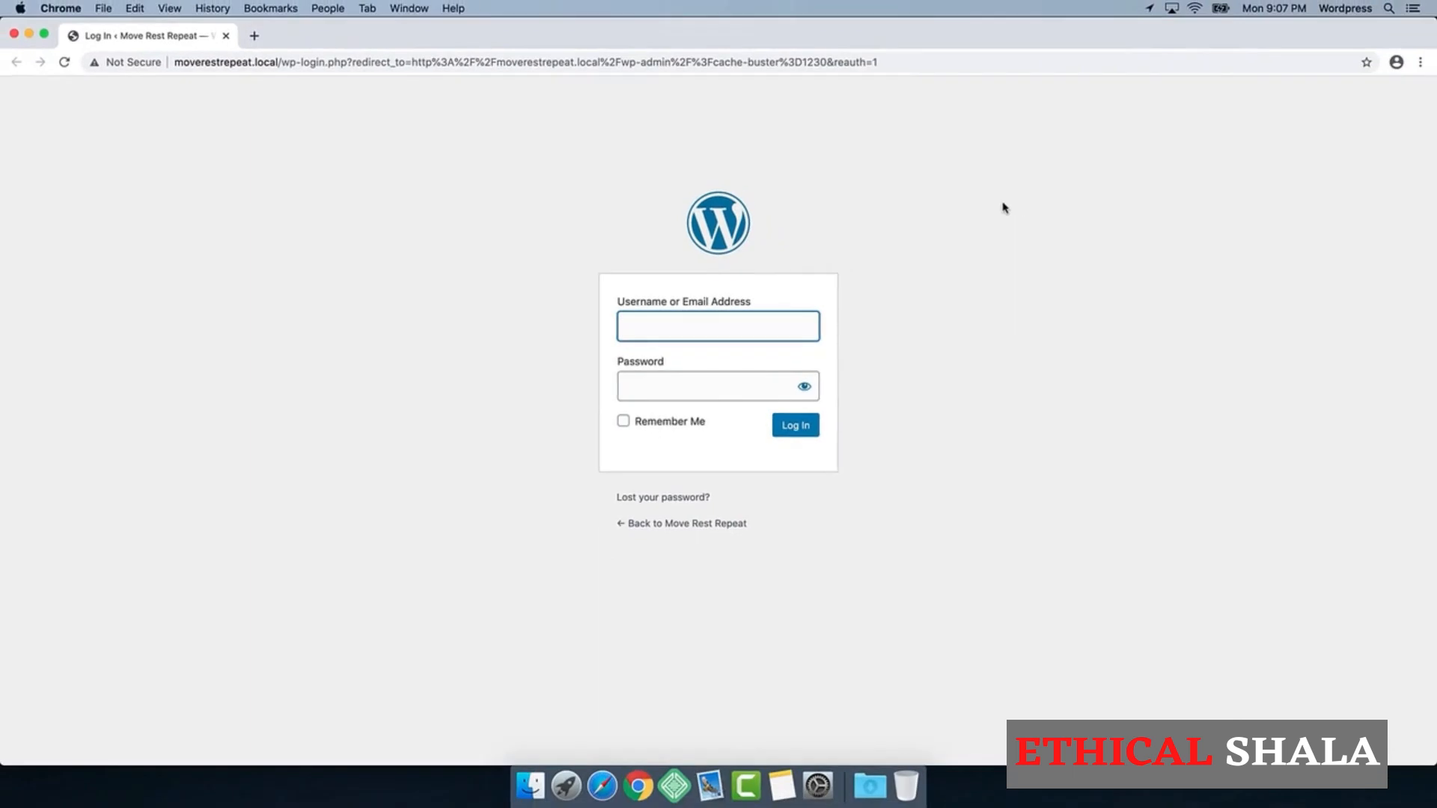
Step: Log in to the site as MRR_Admin with the account password and decline having the browser save the password
text(MRR_Admin)
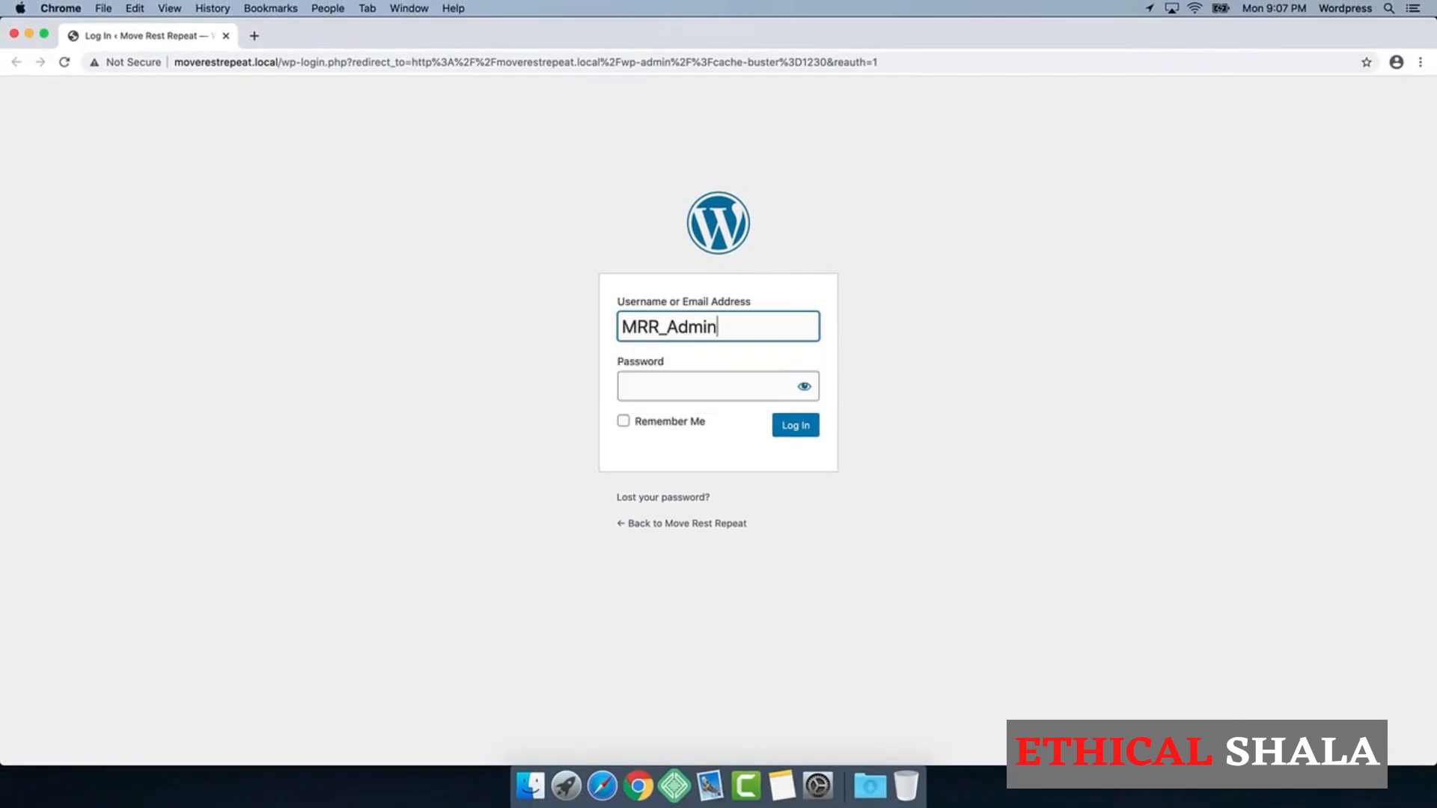
key(Tab)
text(•••)
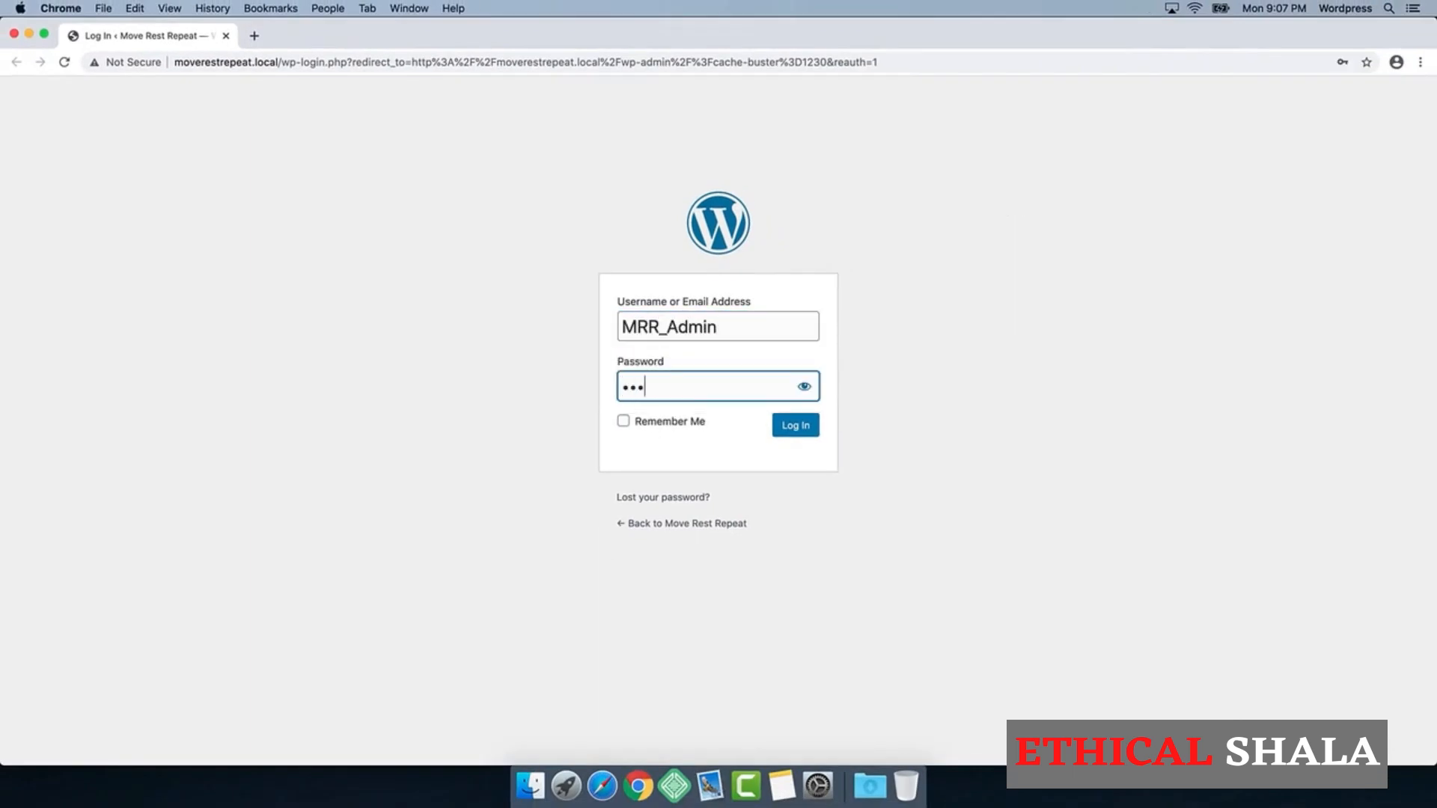
text(••••••)
key(Return)
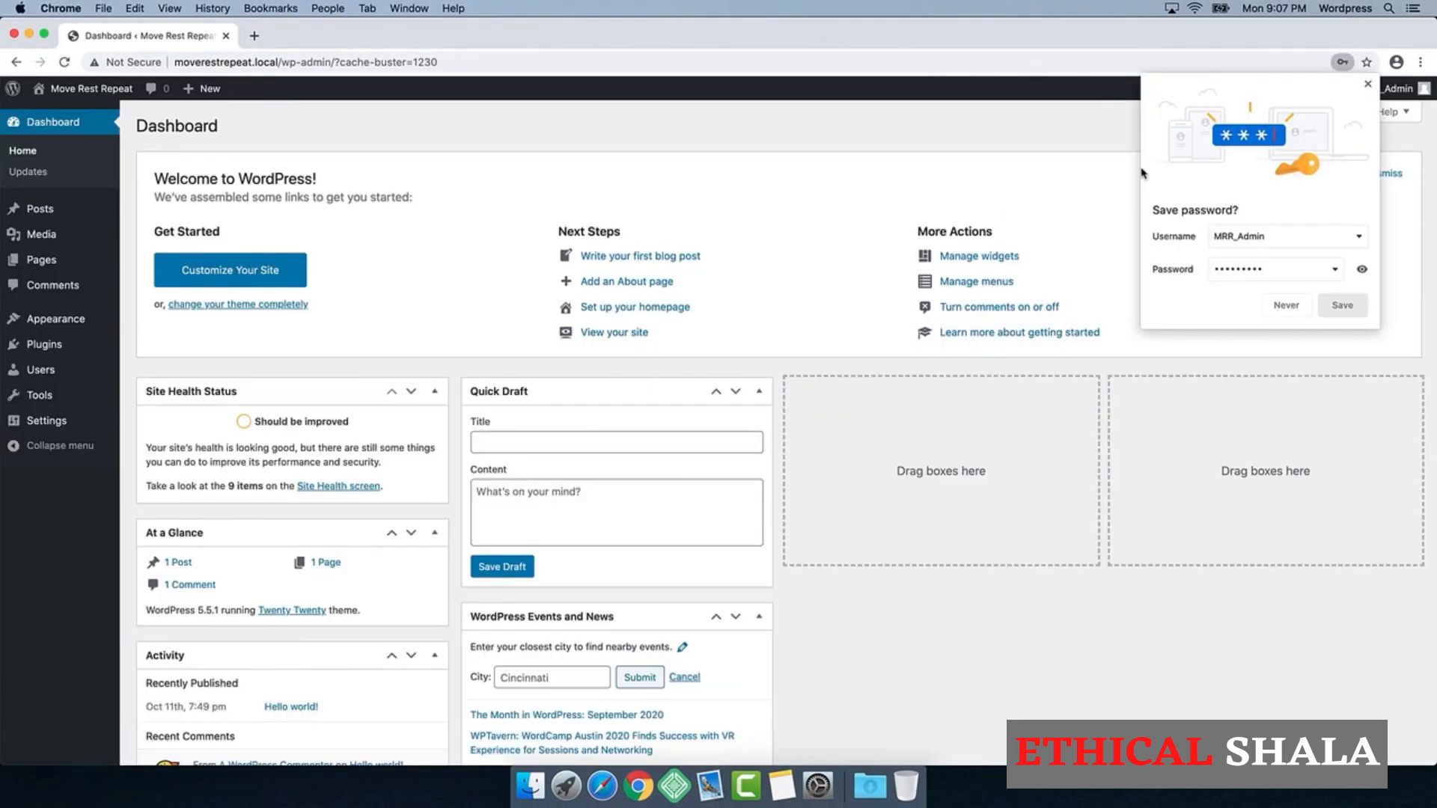
click(1286, 306)
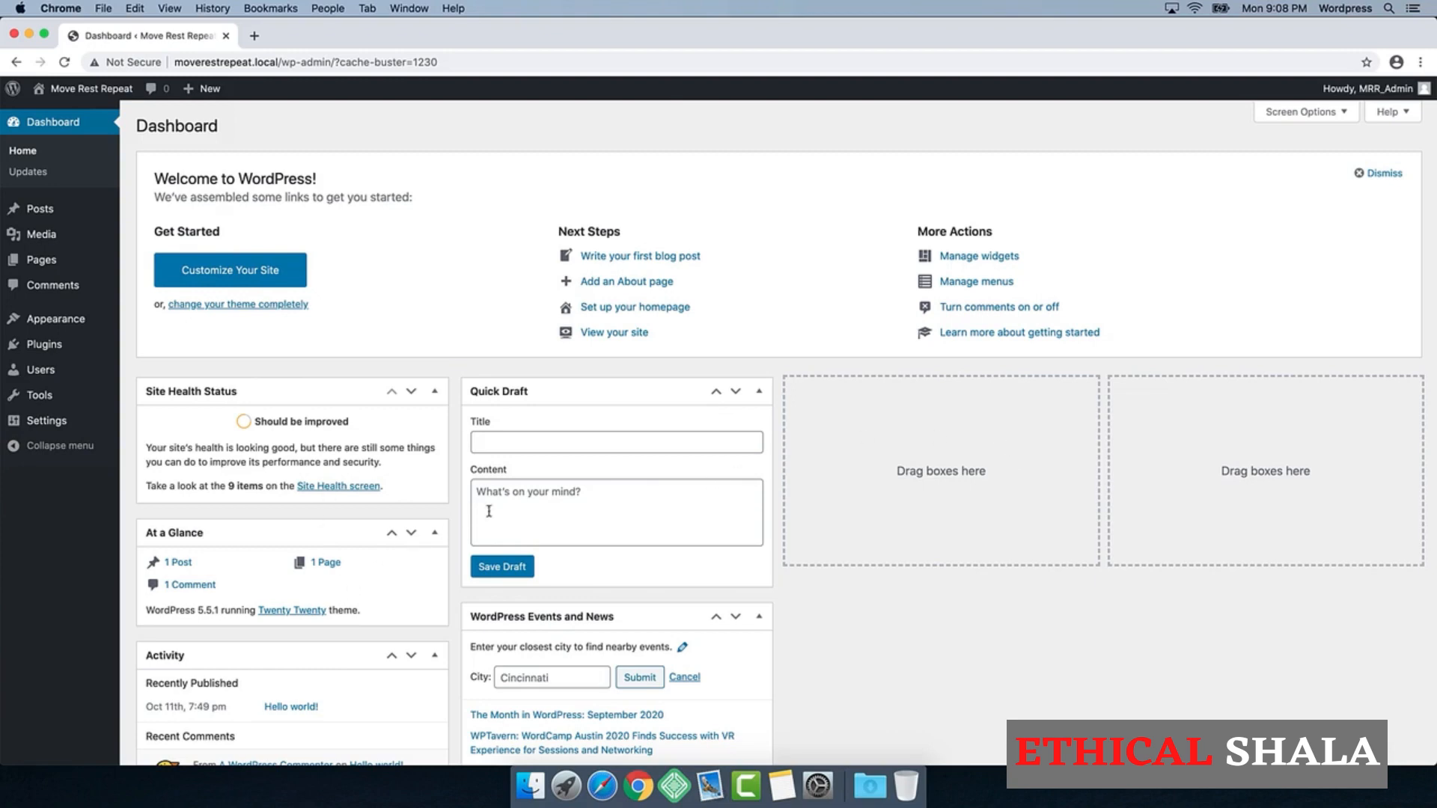
Step: Dismiss the welcome panel and hide the Site Health Status, At a Glance, Activity, Quick Draft and WordPress Events and News dashboard boxes
click(1374, 177)
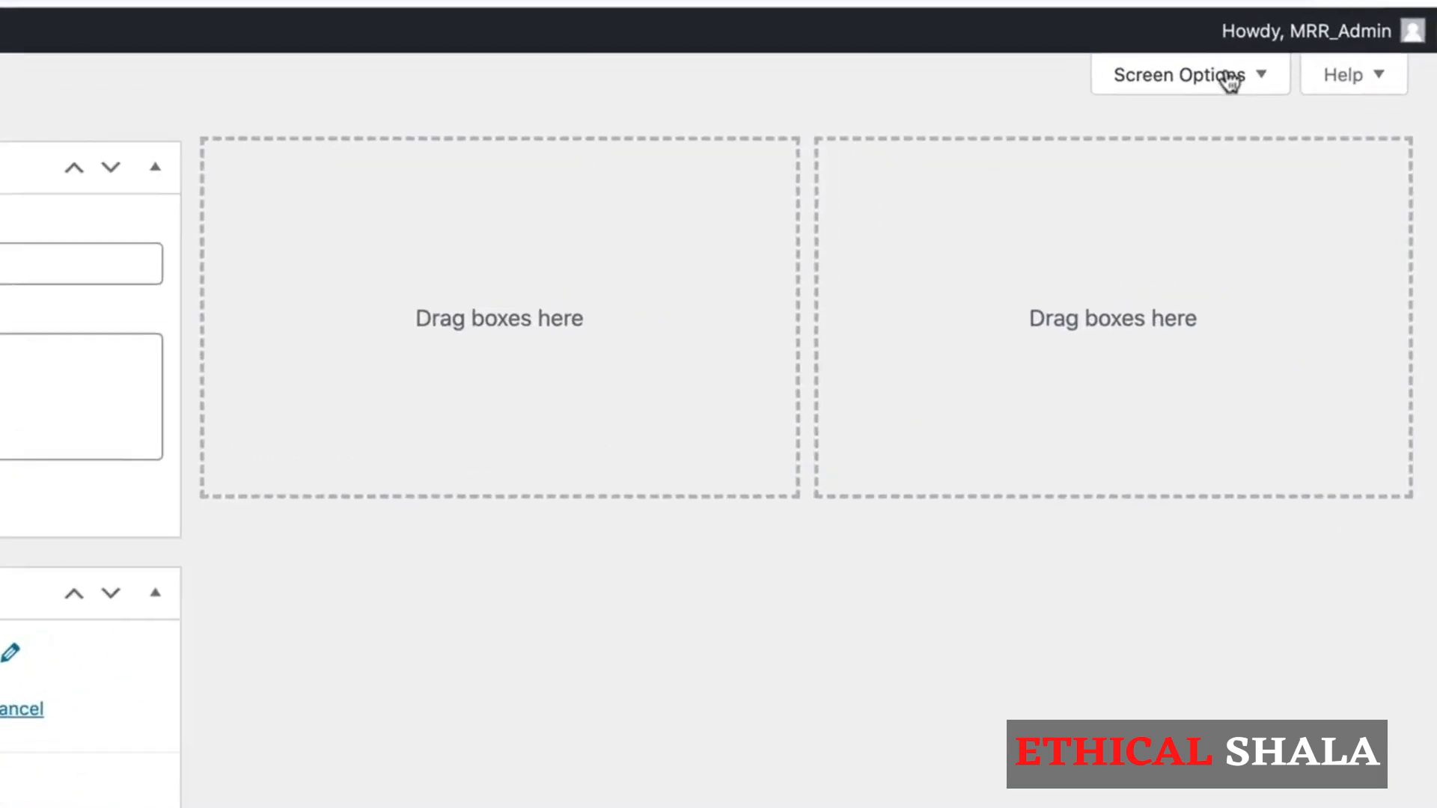
click(1282, 107)
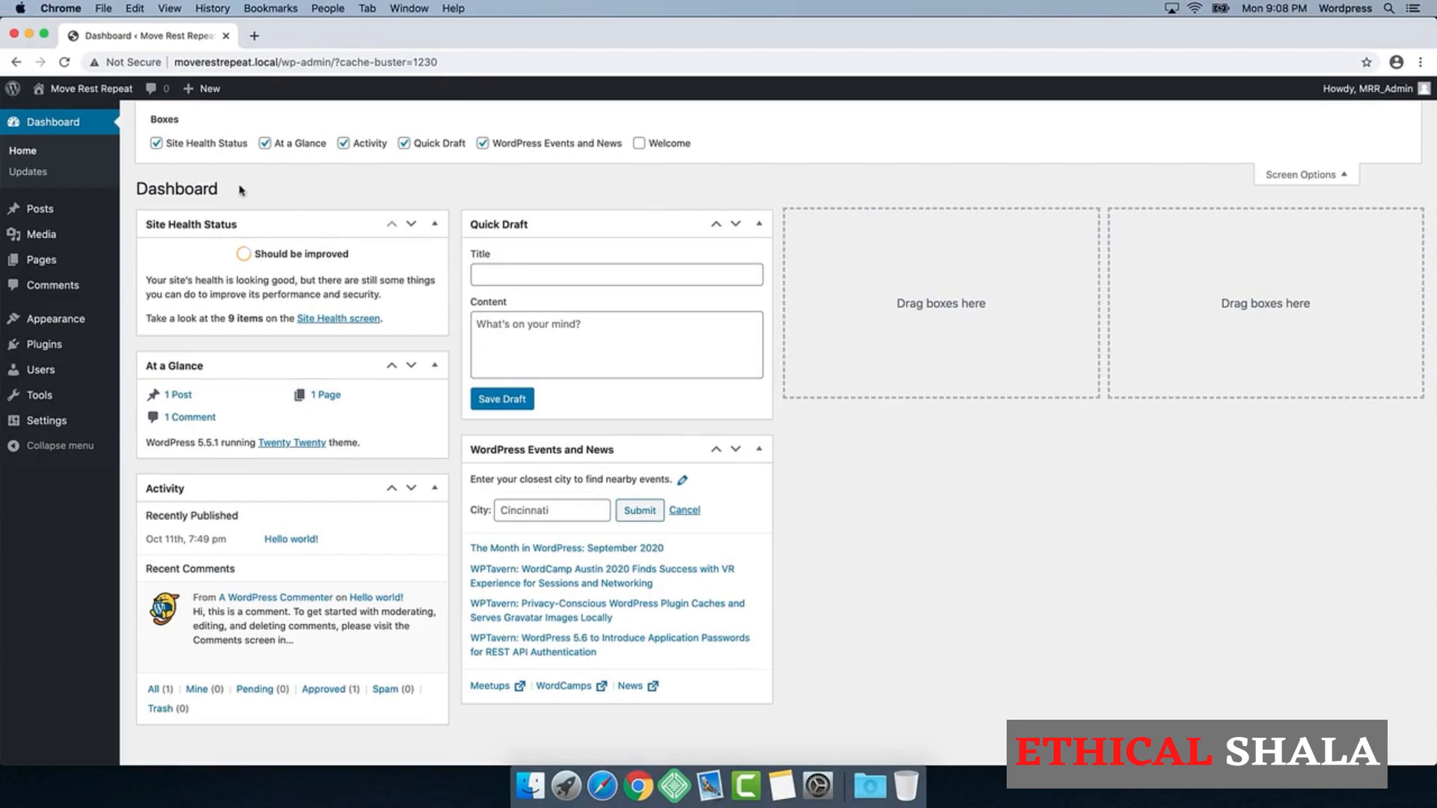
click(156, 143)
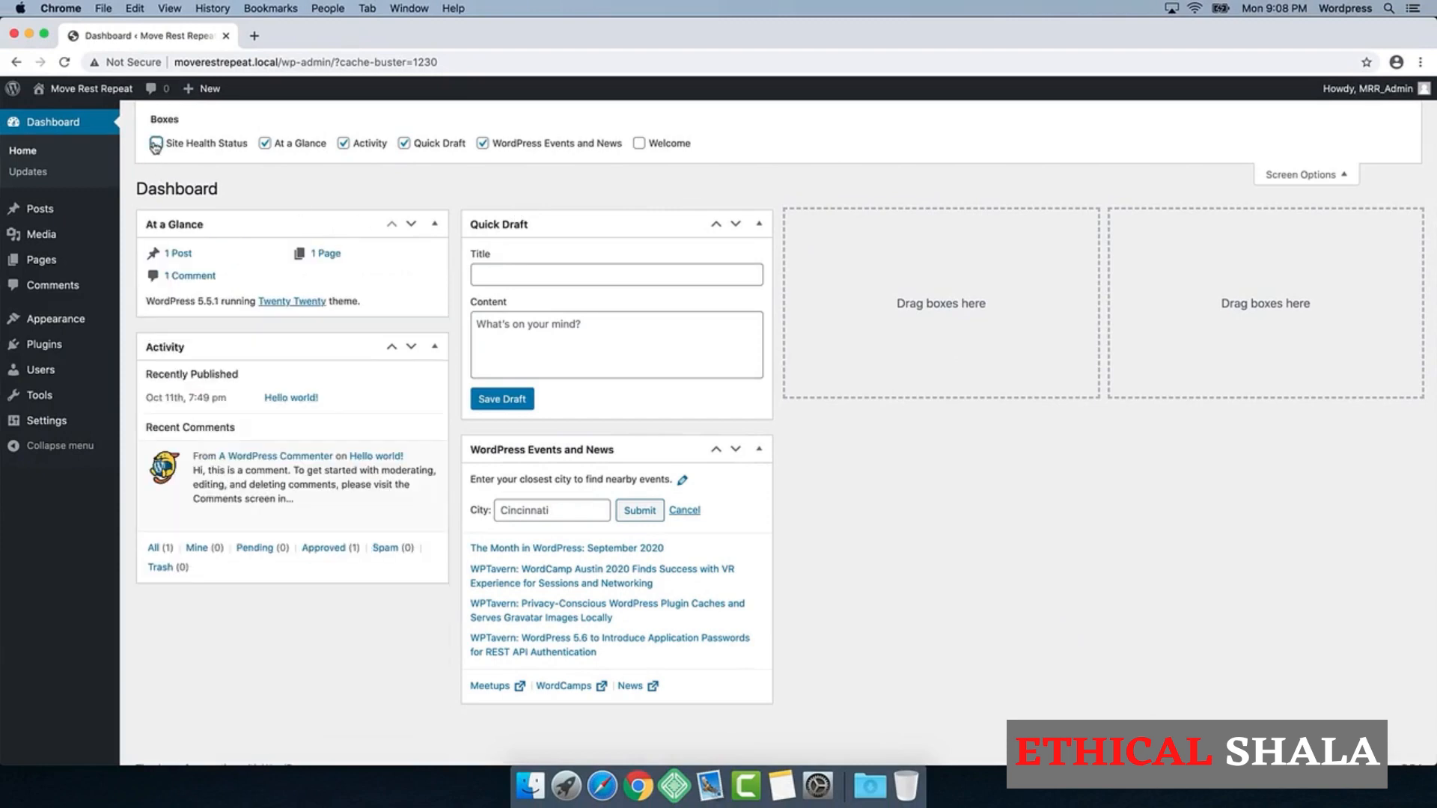
click(265, 143)
click(343, 143)
click(404, 143)
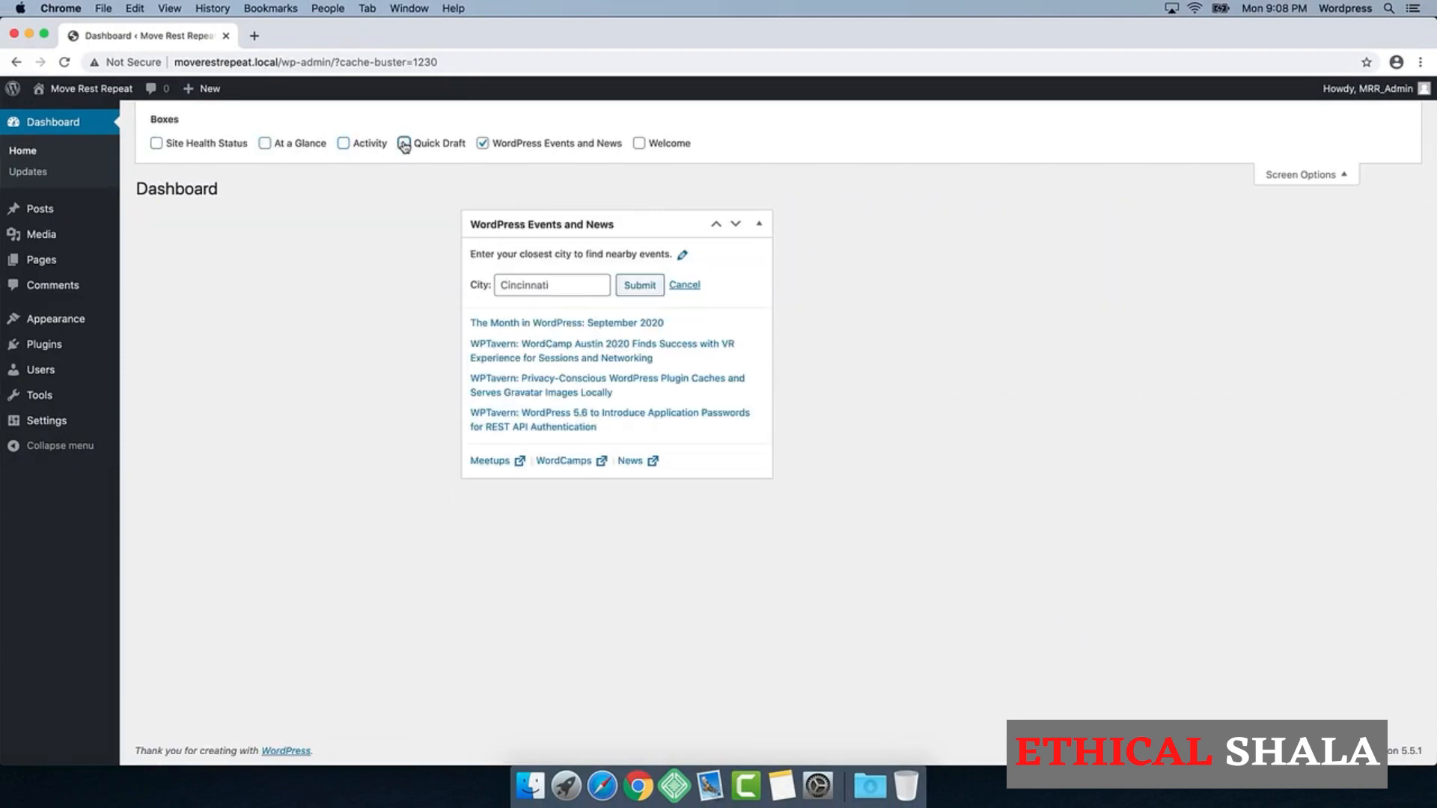
click(483, 143)
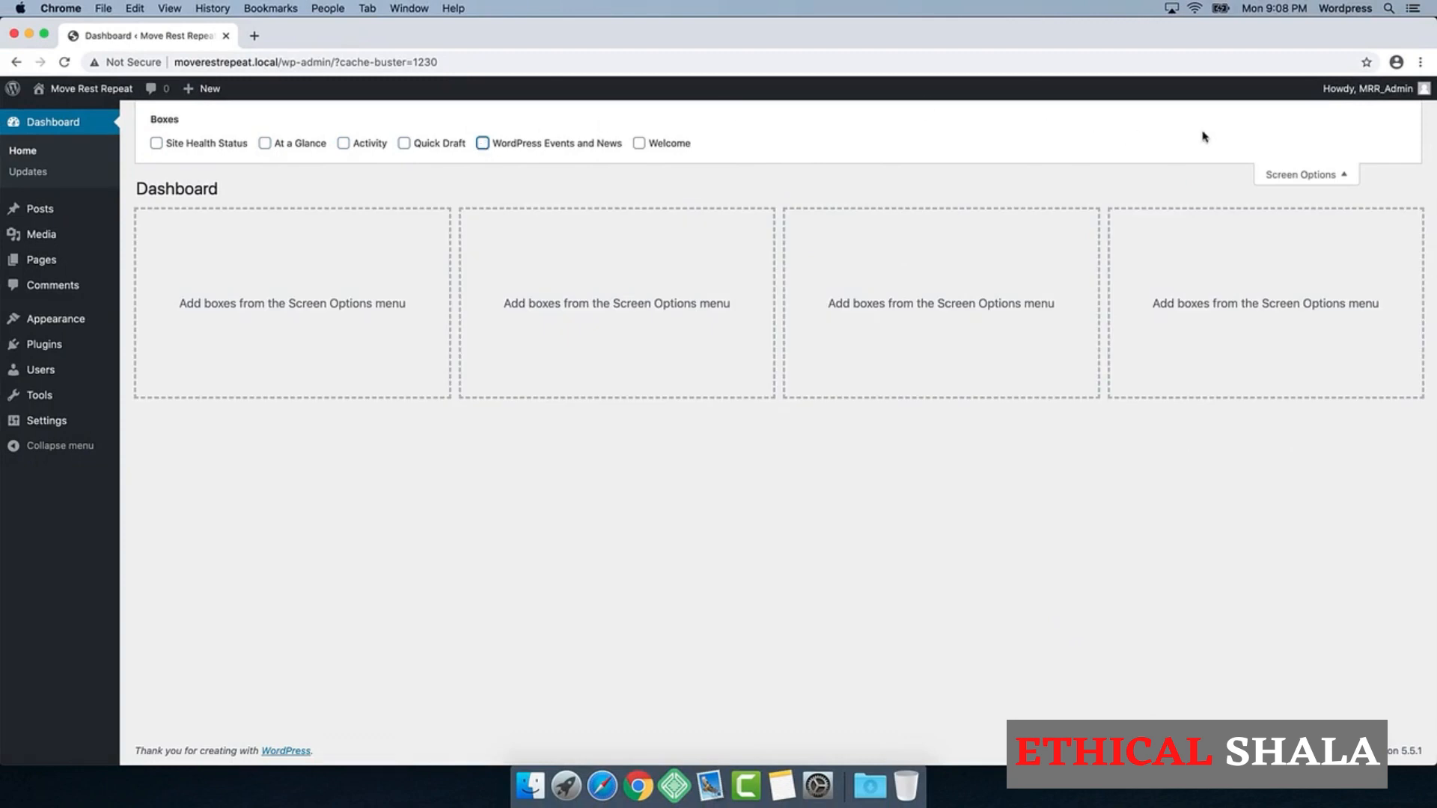
click(1309, 176)
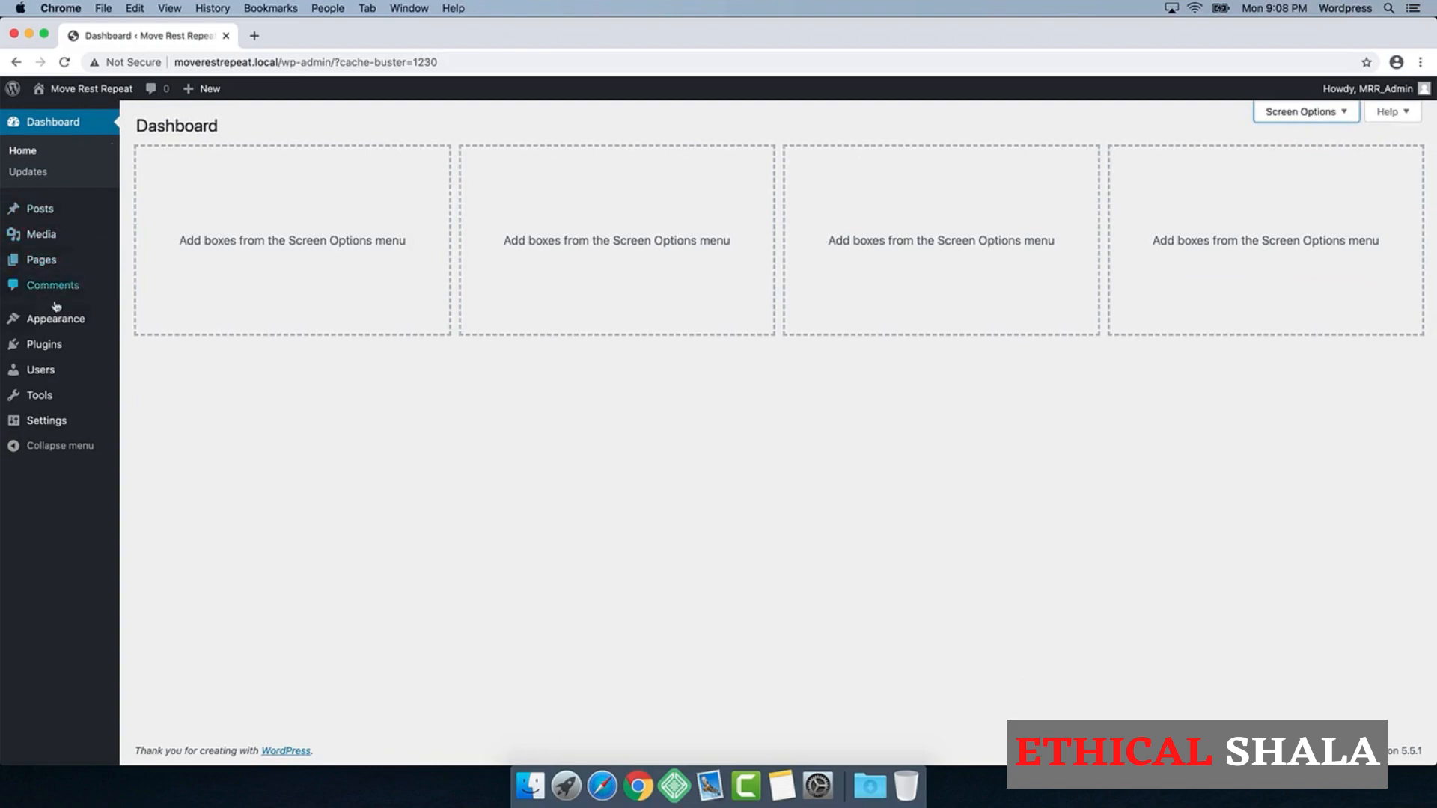
Step: Move the default "Hello world!" post to the trash
mouse_move(48, 214)
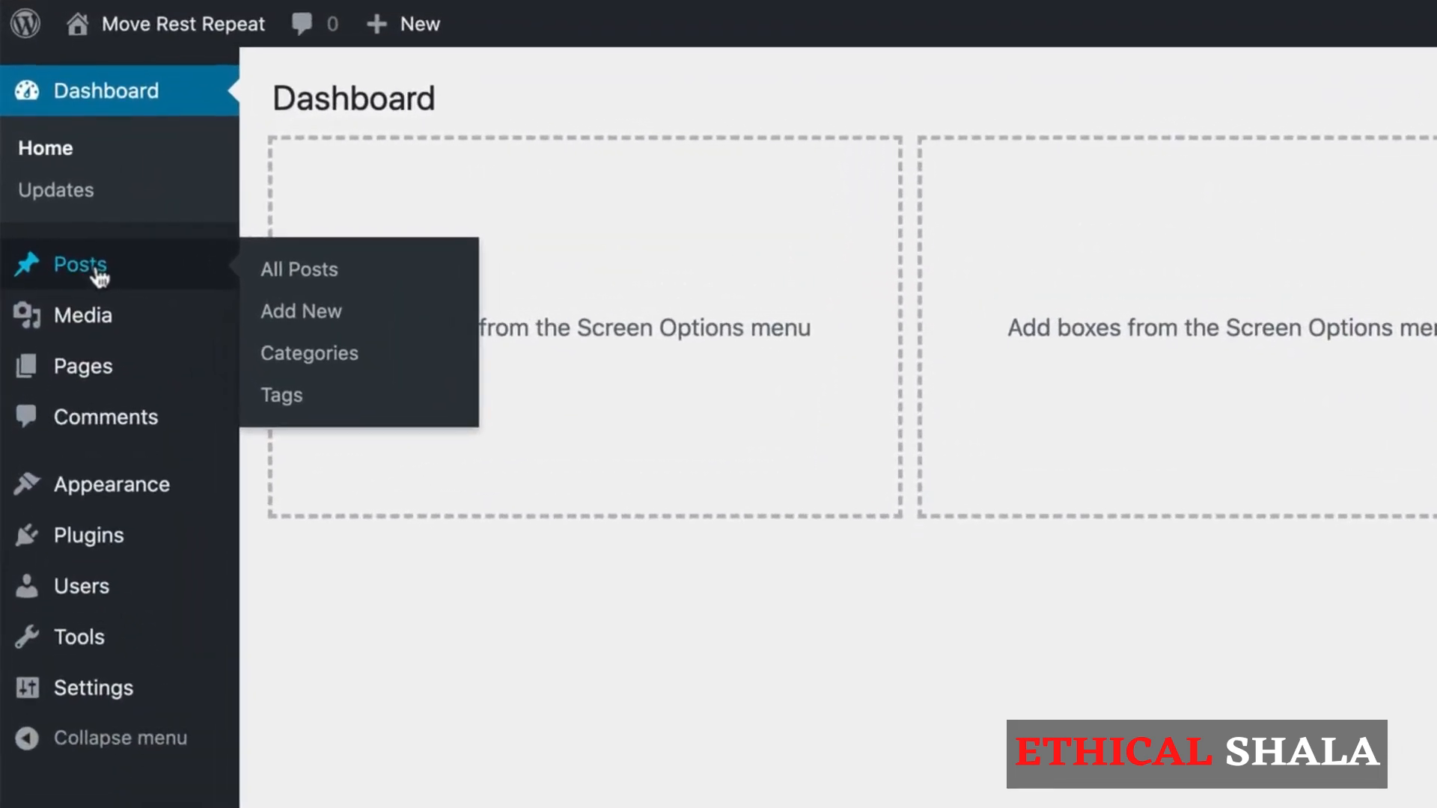
click(97, 271)
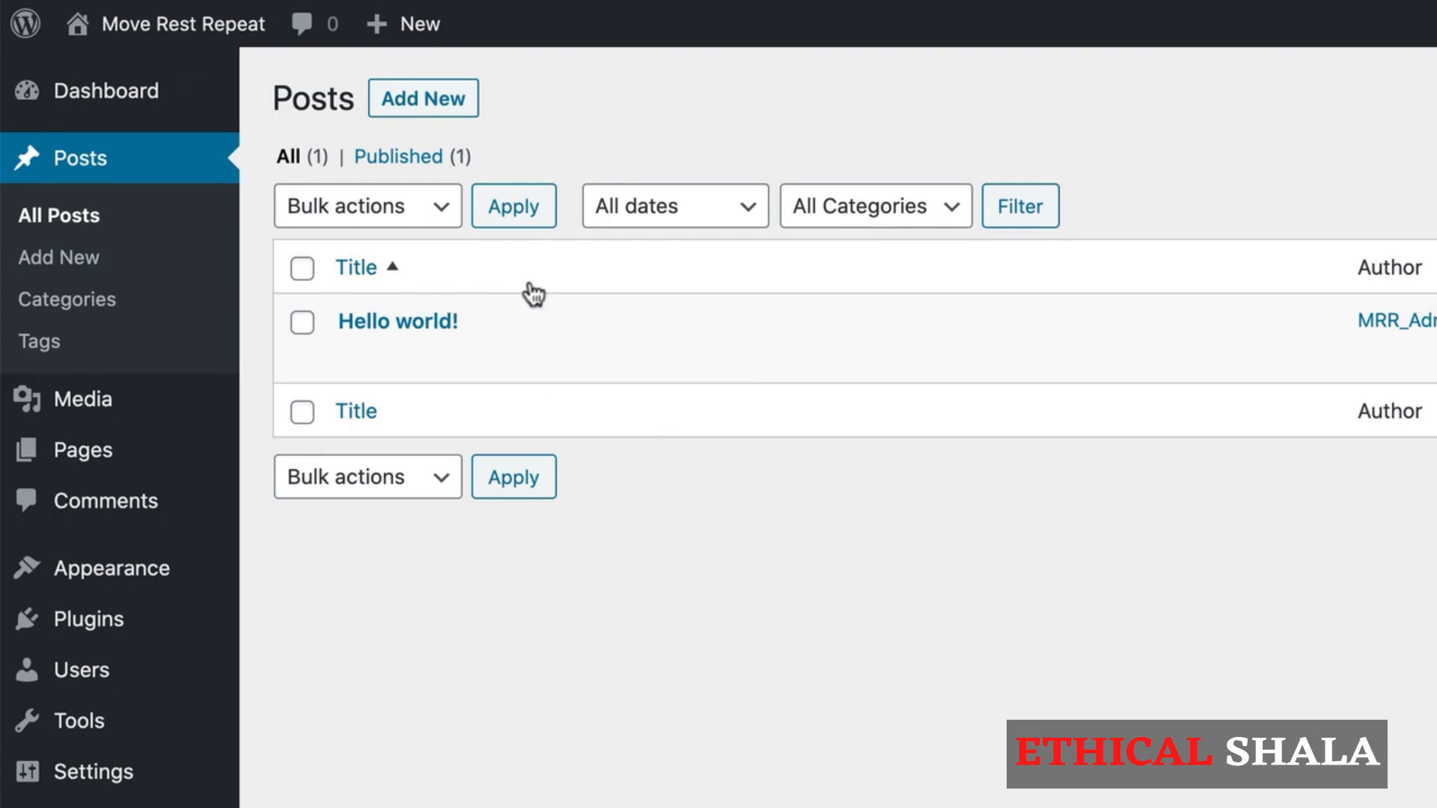
mouse_move(524, 365)
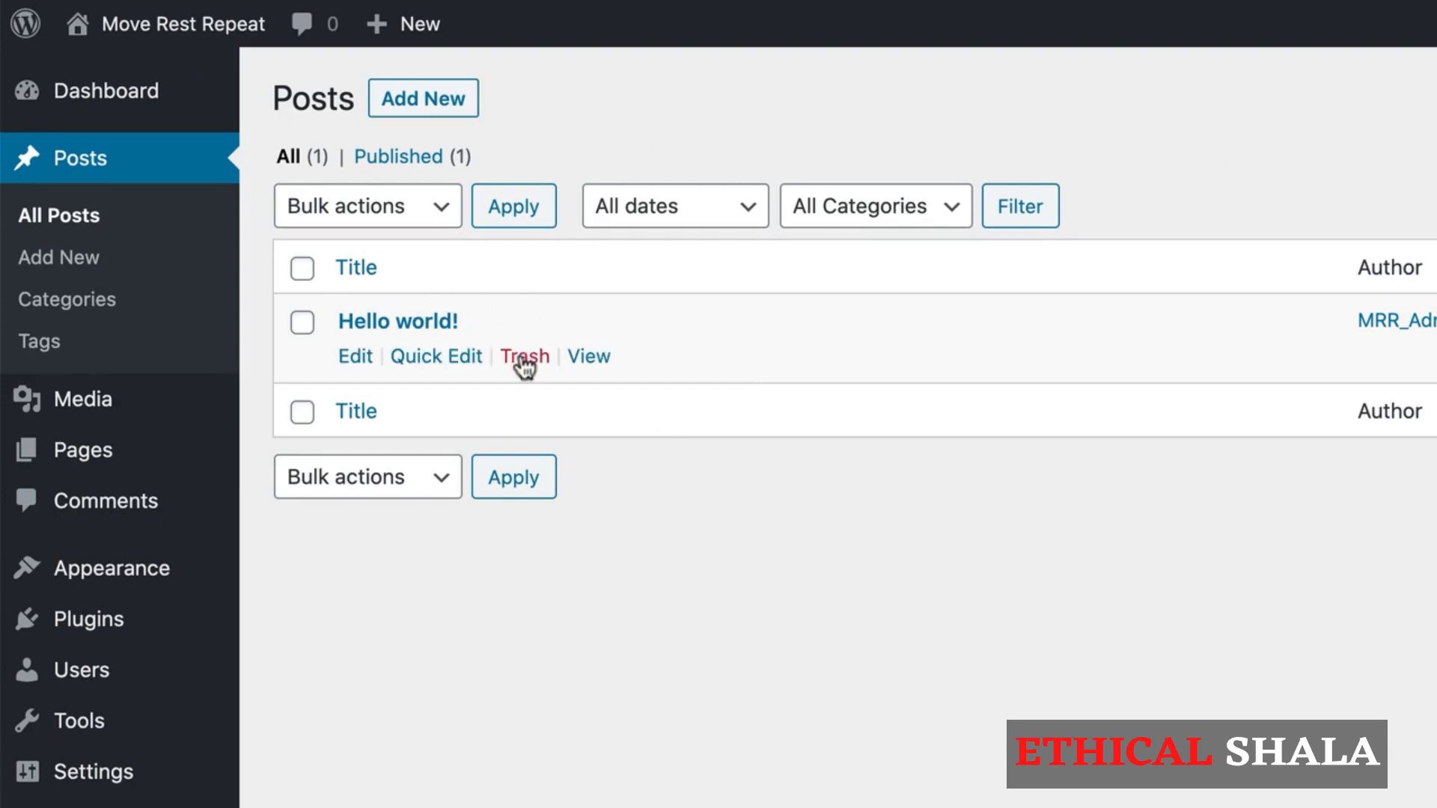
click(523, 360)
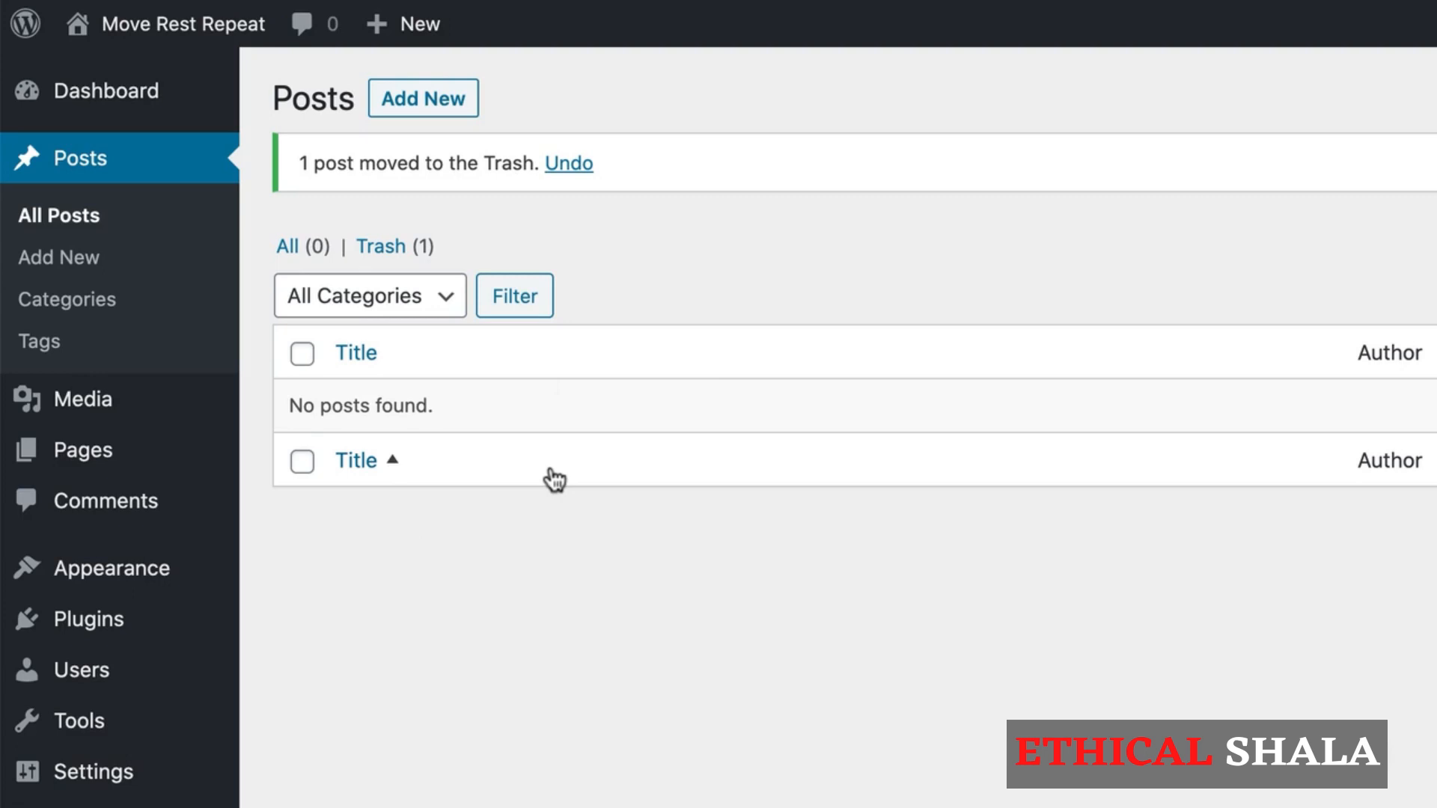
Step: Move the default "Sample Page" from the site's pages to the trash
click(106, 459)
mouse_move(397, 439)
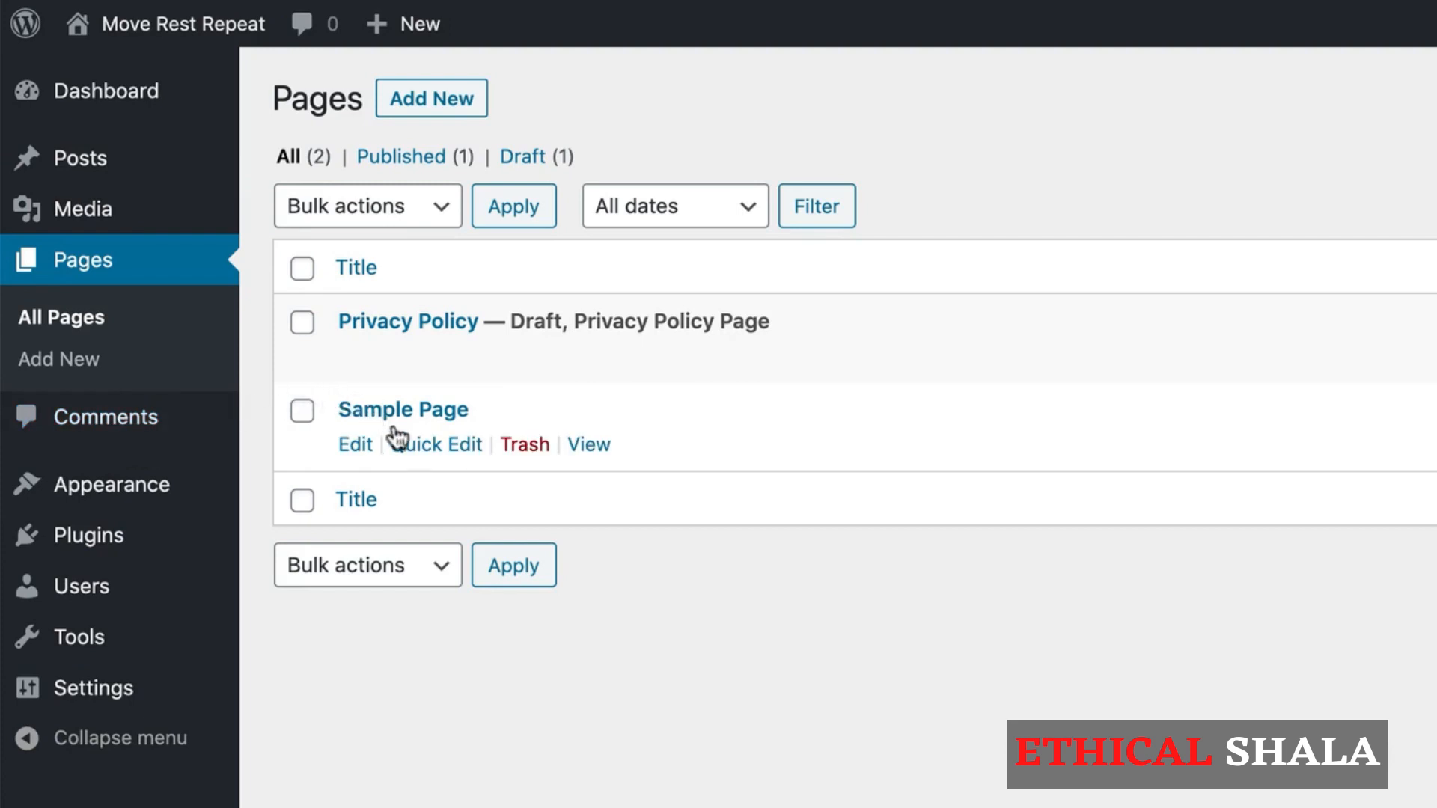
click(525, 446)
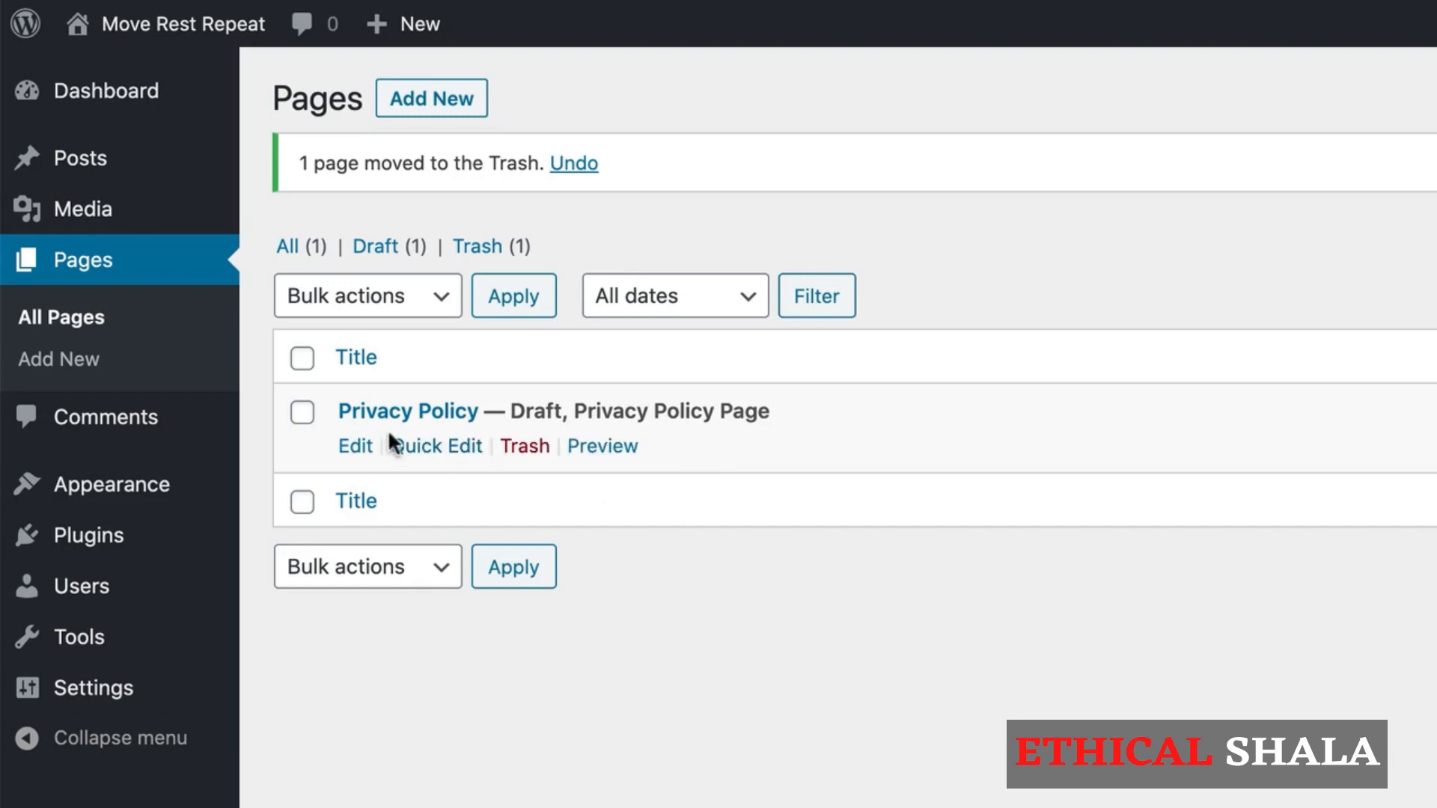
Step: Review the preview of the Privacy Policy draft page and the site's list of comments
click(601, 449)
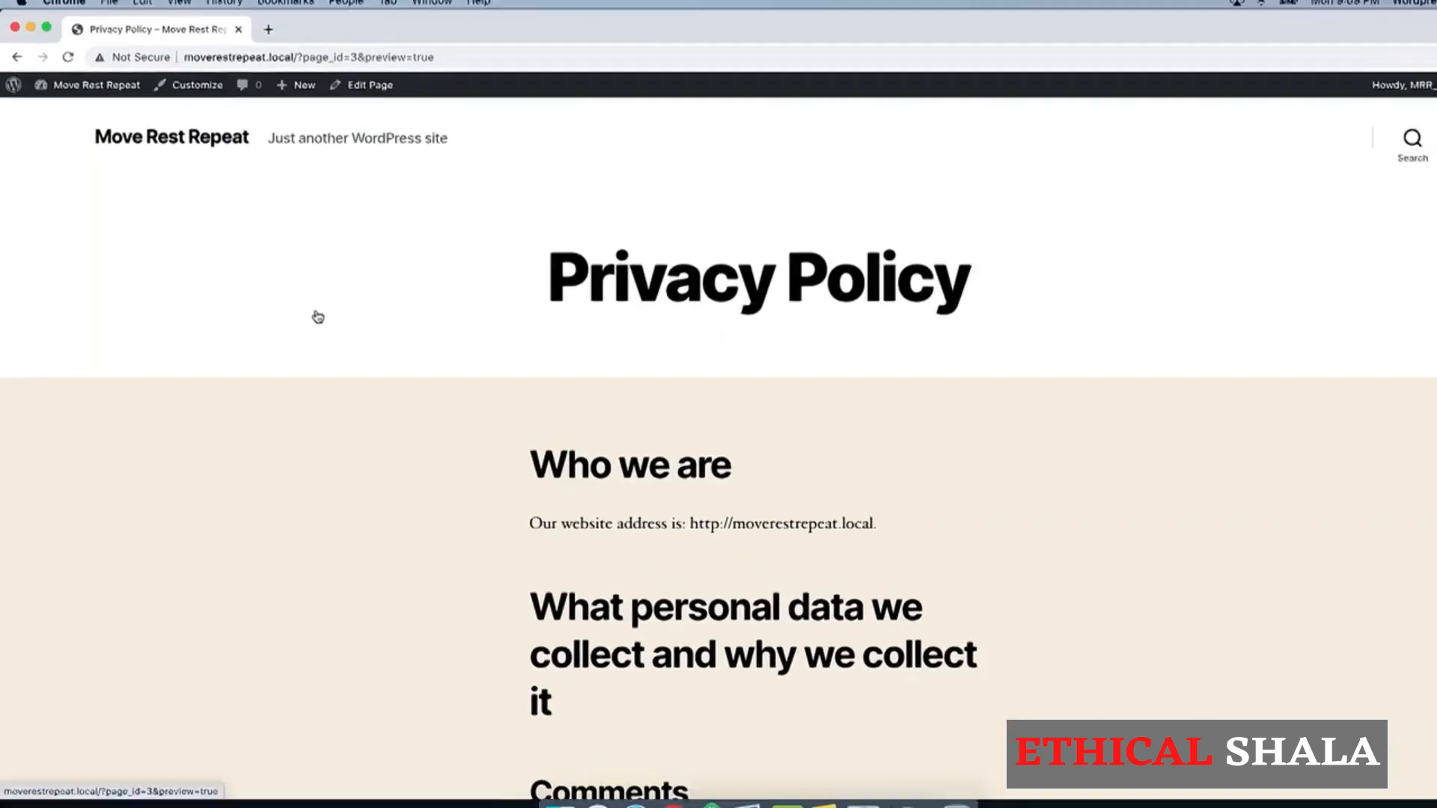
scroll(431, 493, down, 5)
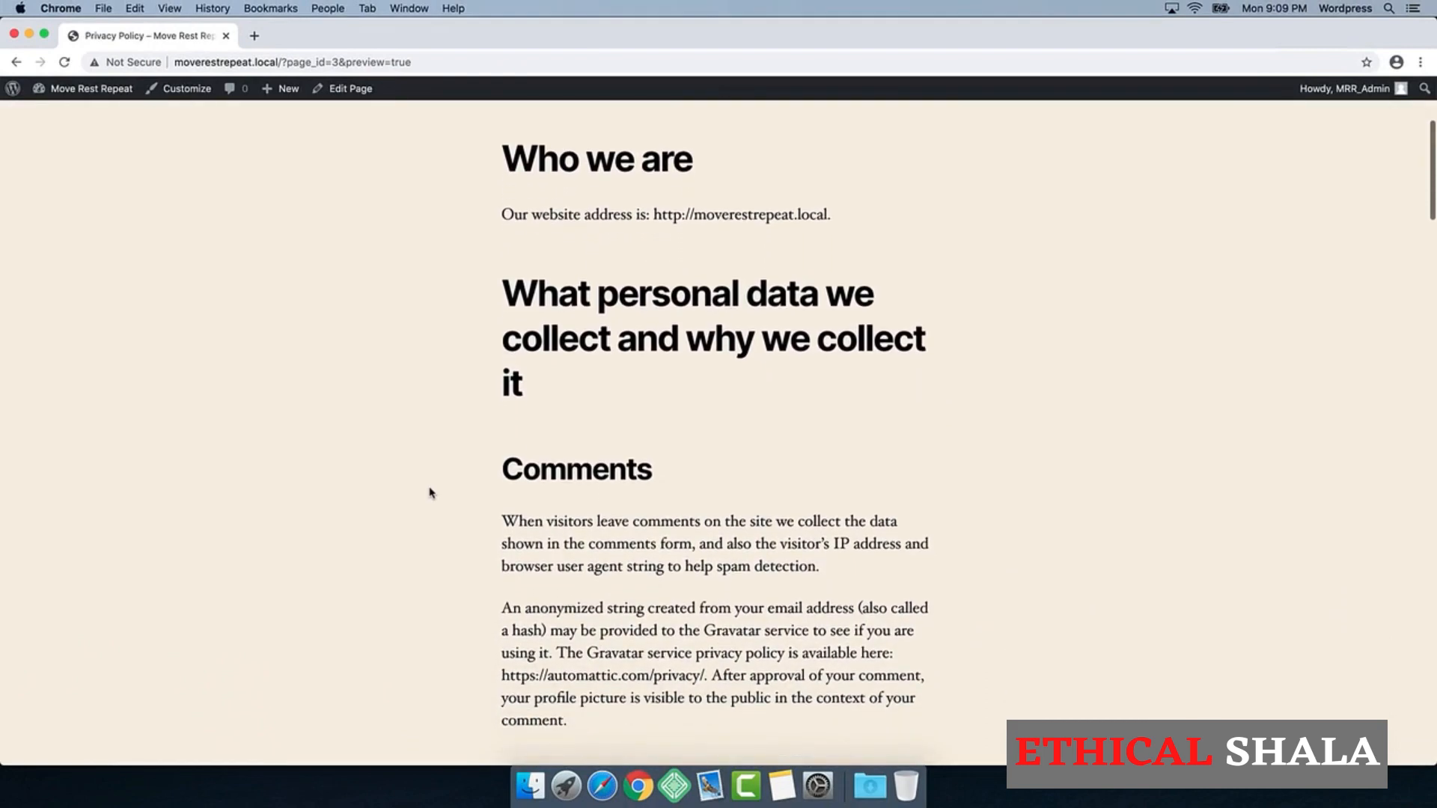
scroll(431, 493, down, 4)
scroll(431, 492, down, 4)
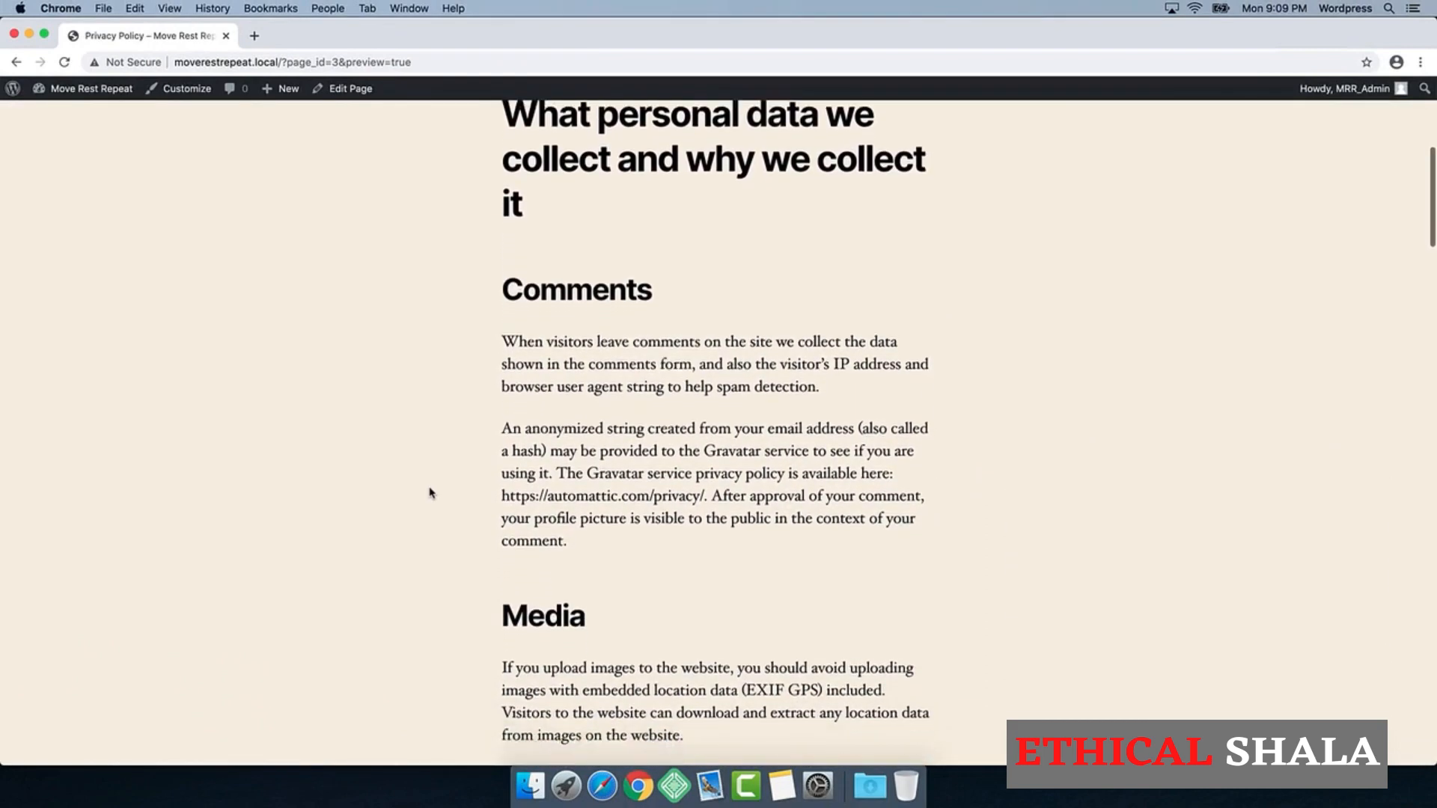
scroll(432, 492, down, 4)
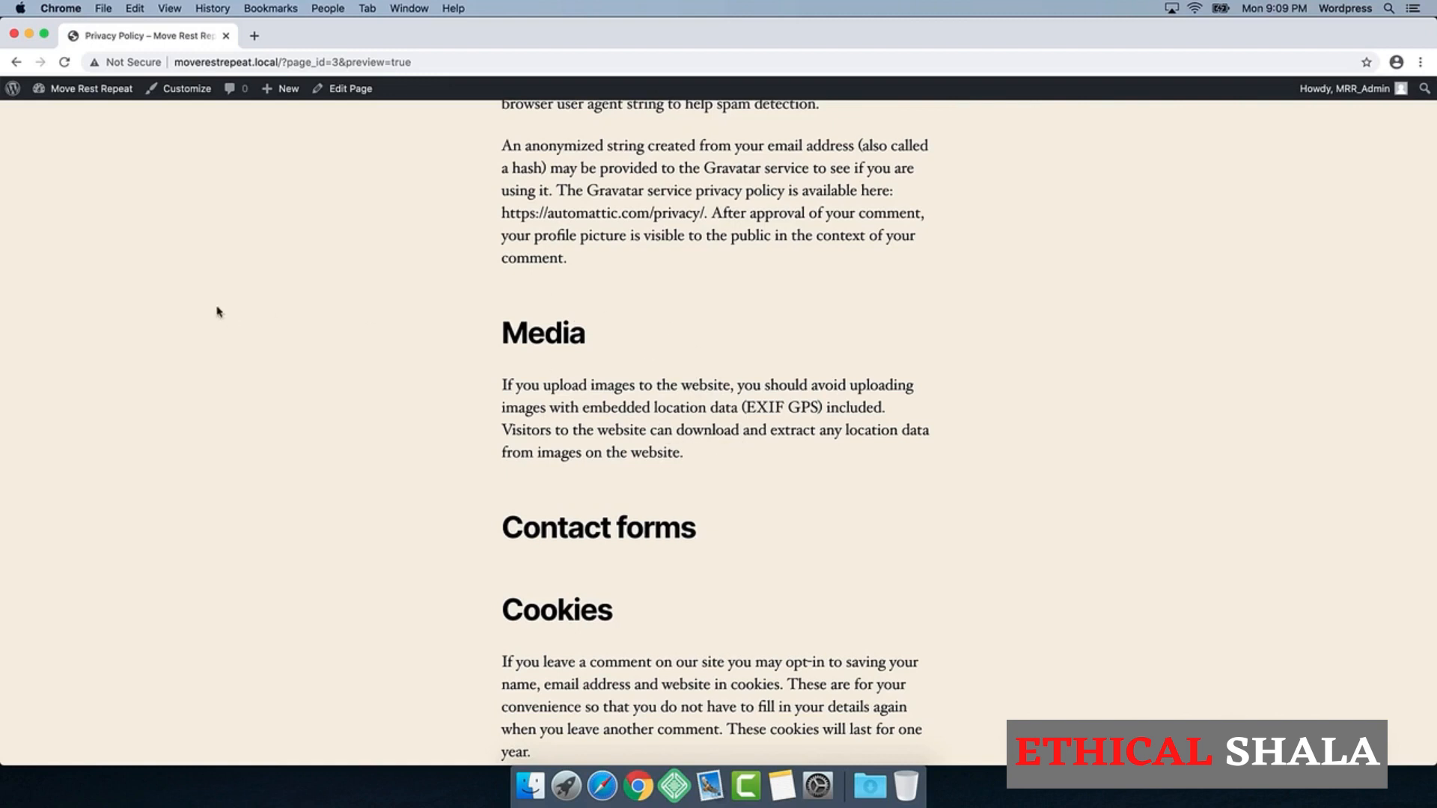
click(15, 62)
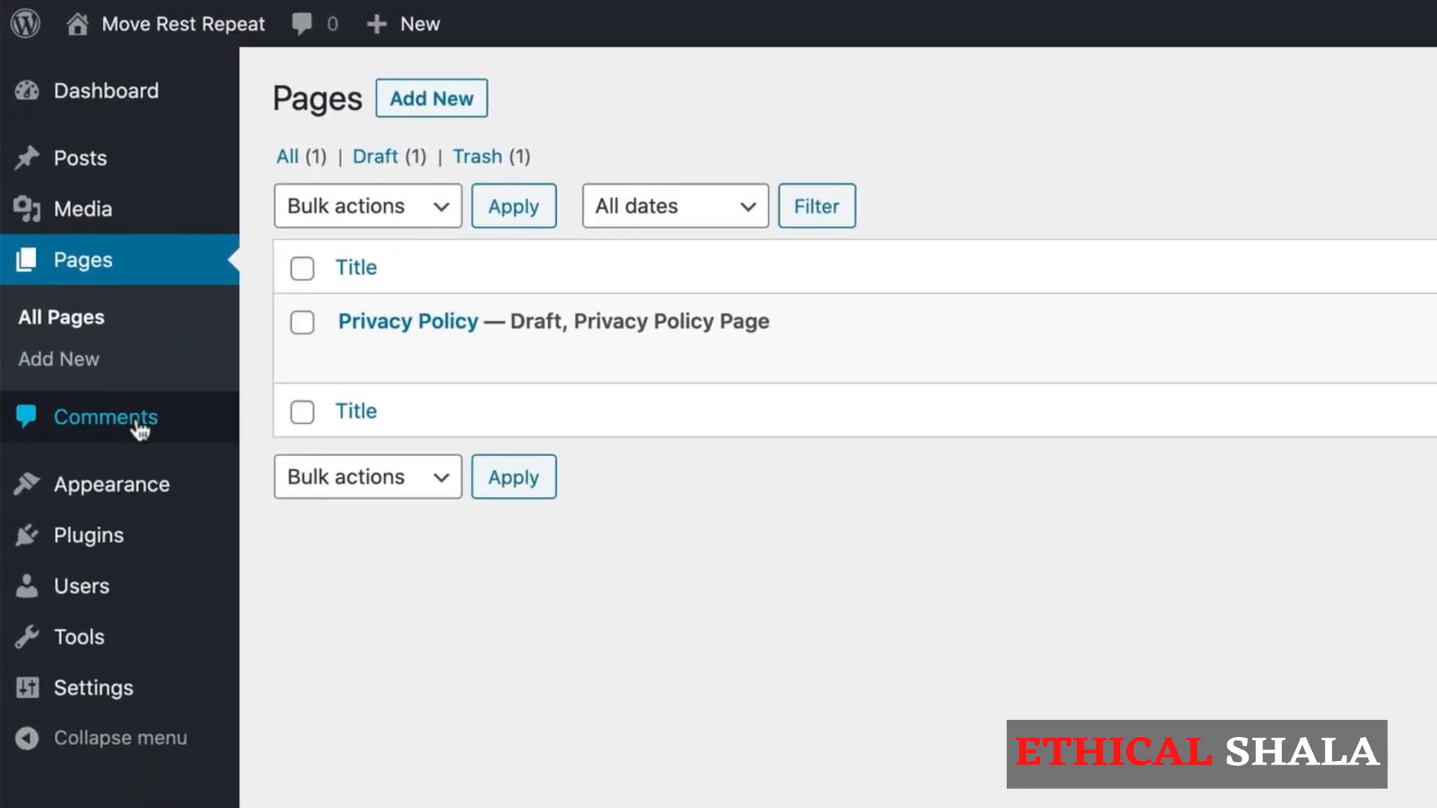
click(138, 427)
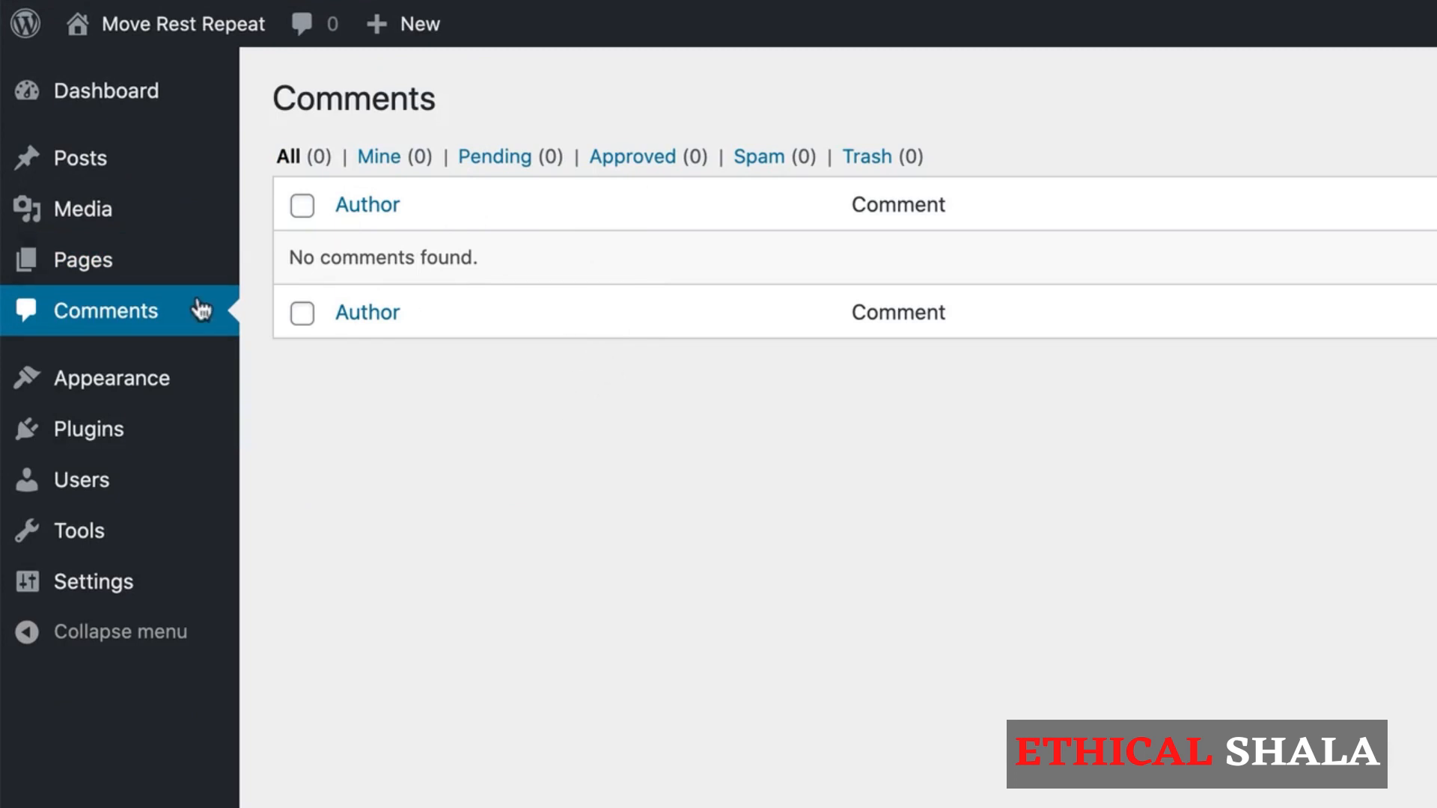
Step: Delete the inactive Twenty Seventeen theme from the installed themes
mouse_move(200, 390)
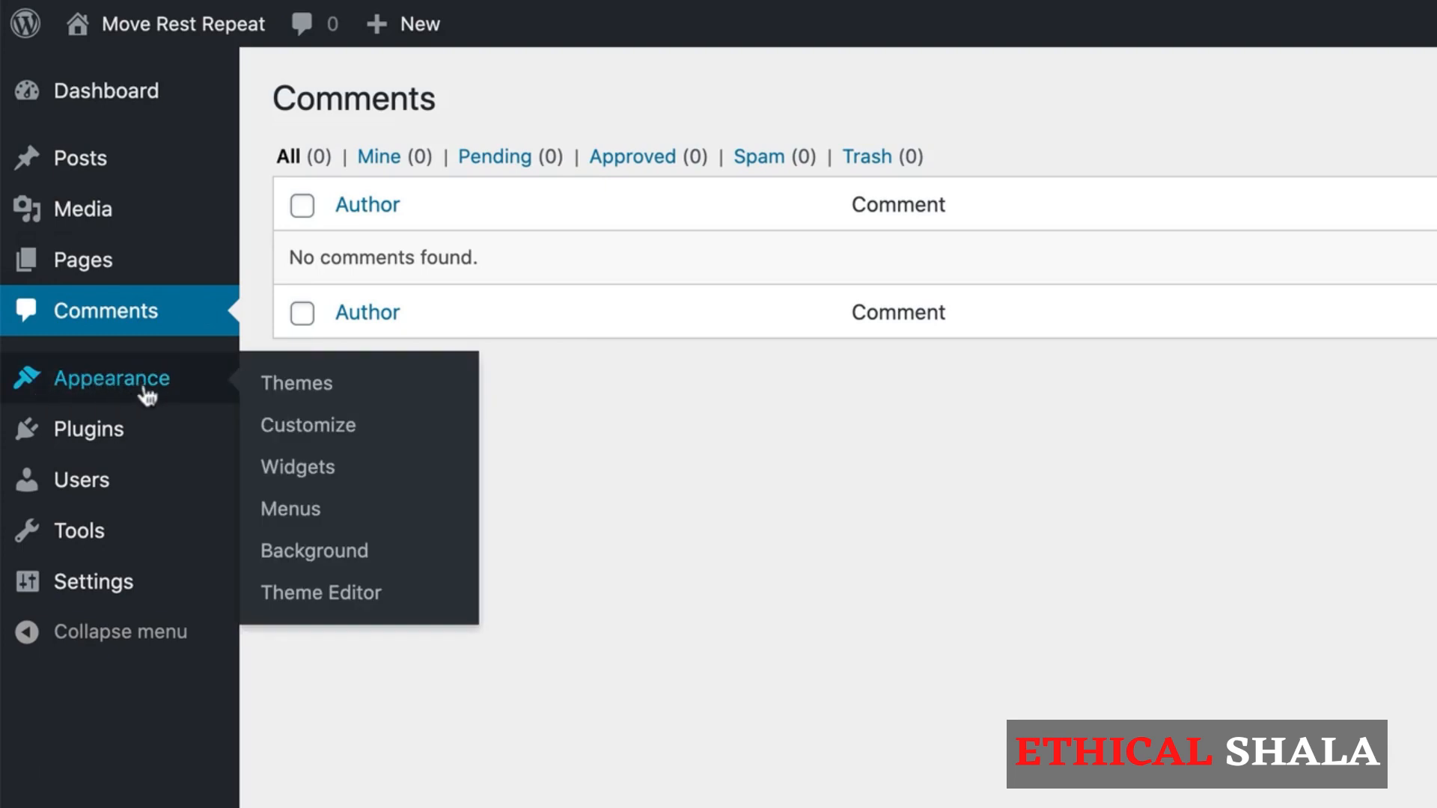
click(299, 385)
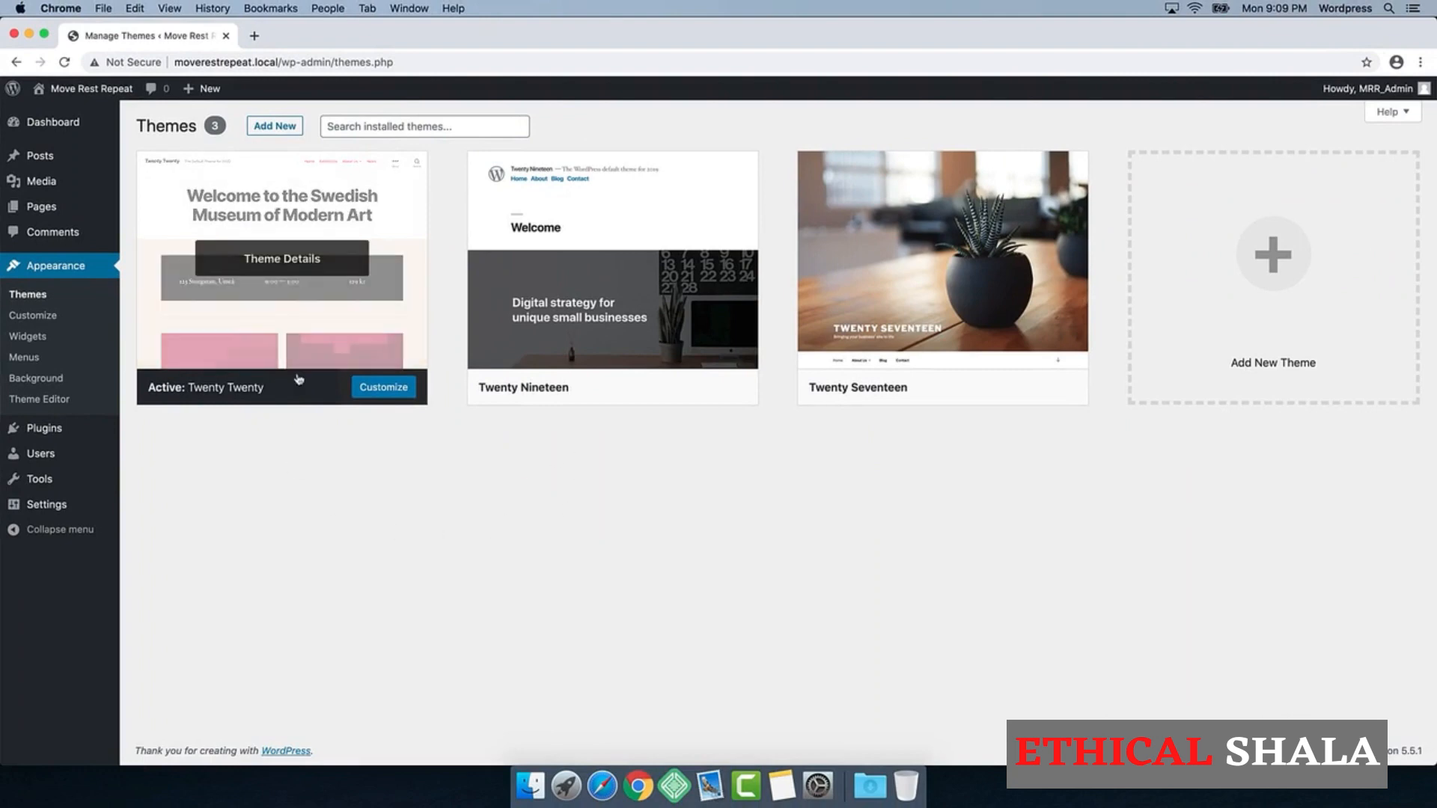
mouse_move(973, 358)
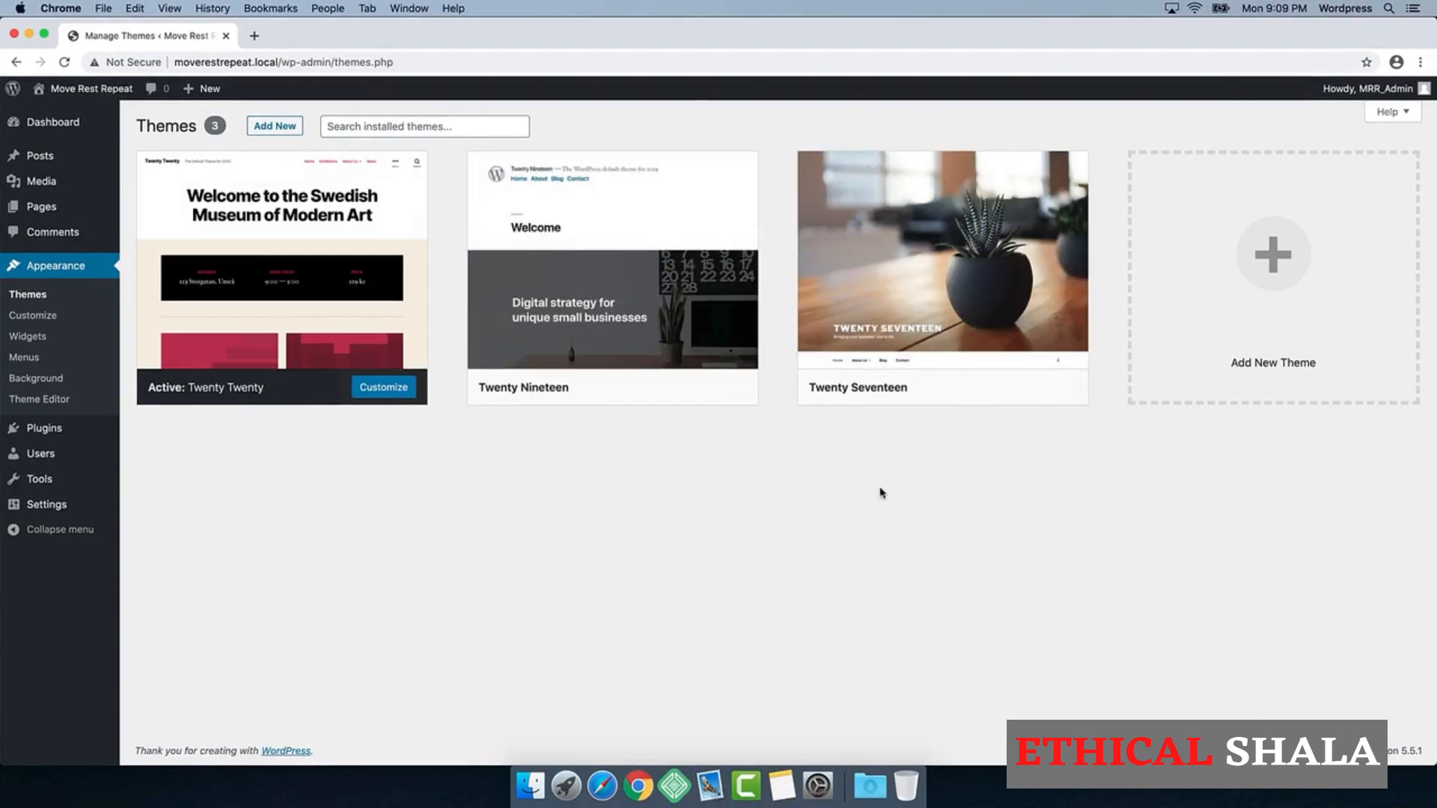
mouse_move(957, 324)
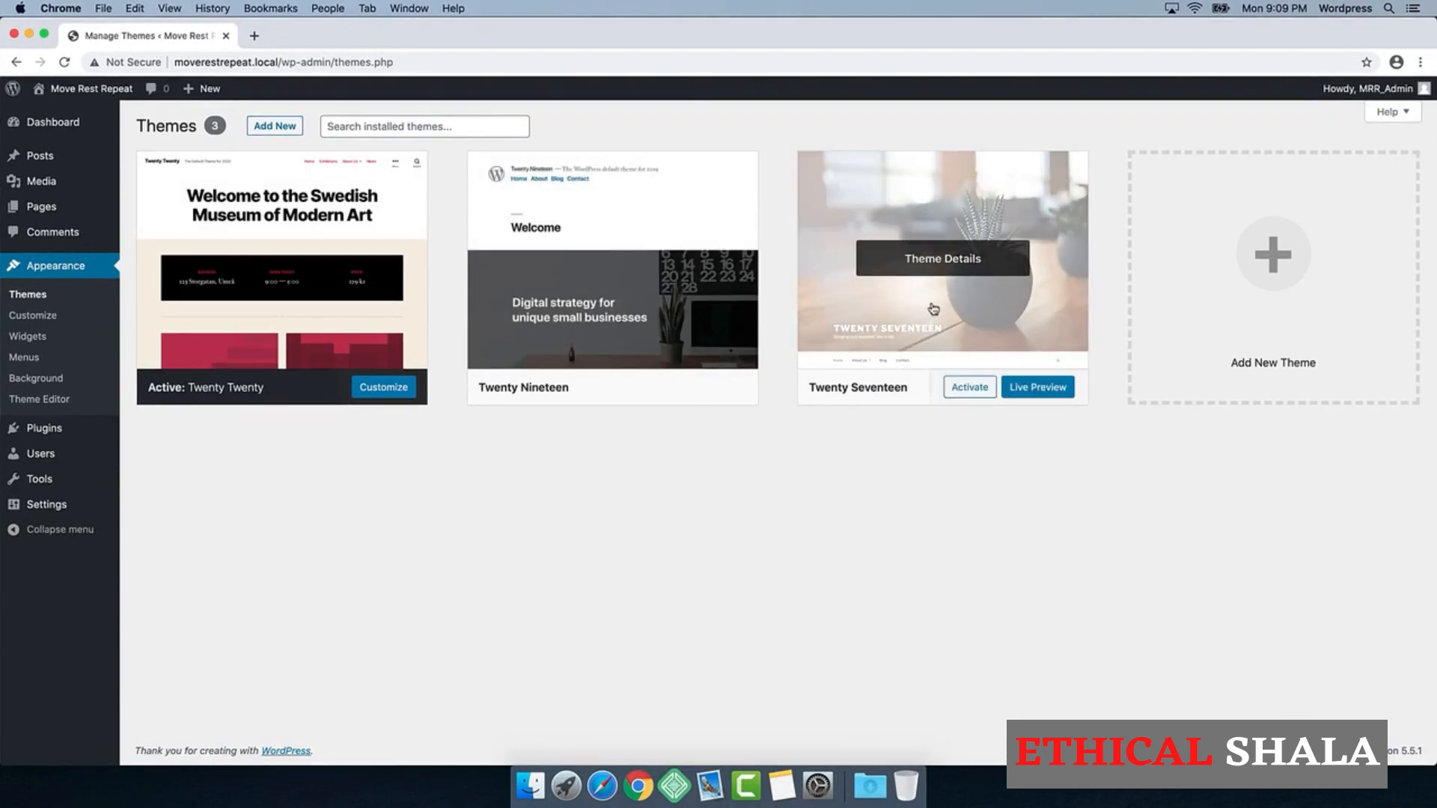
click(951, 264)
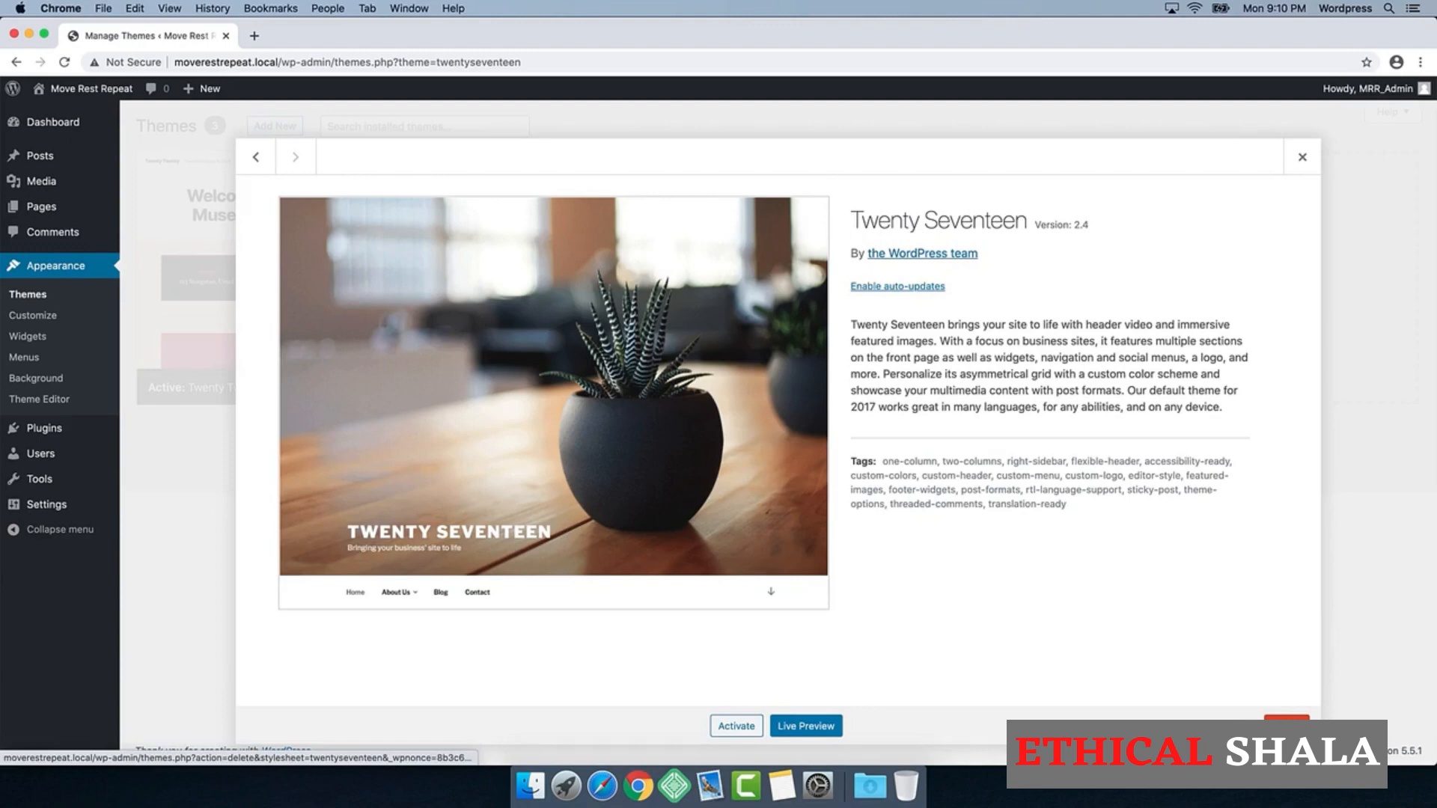
click(1287, 723)
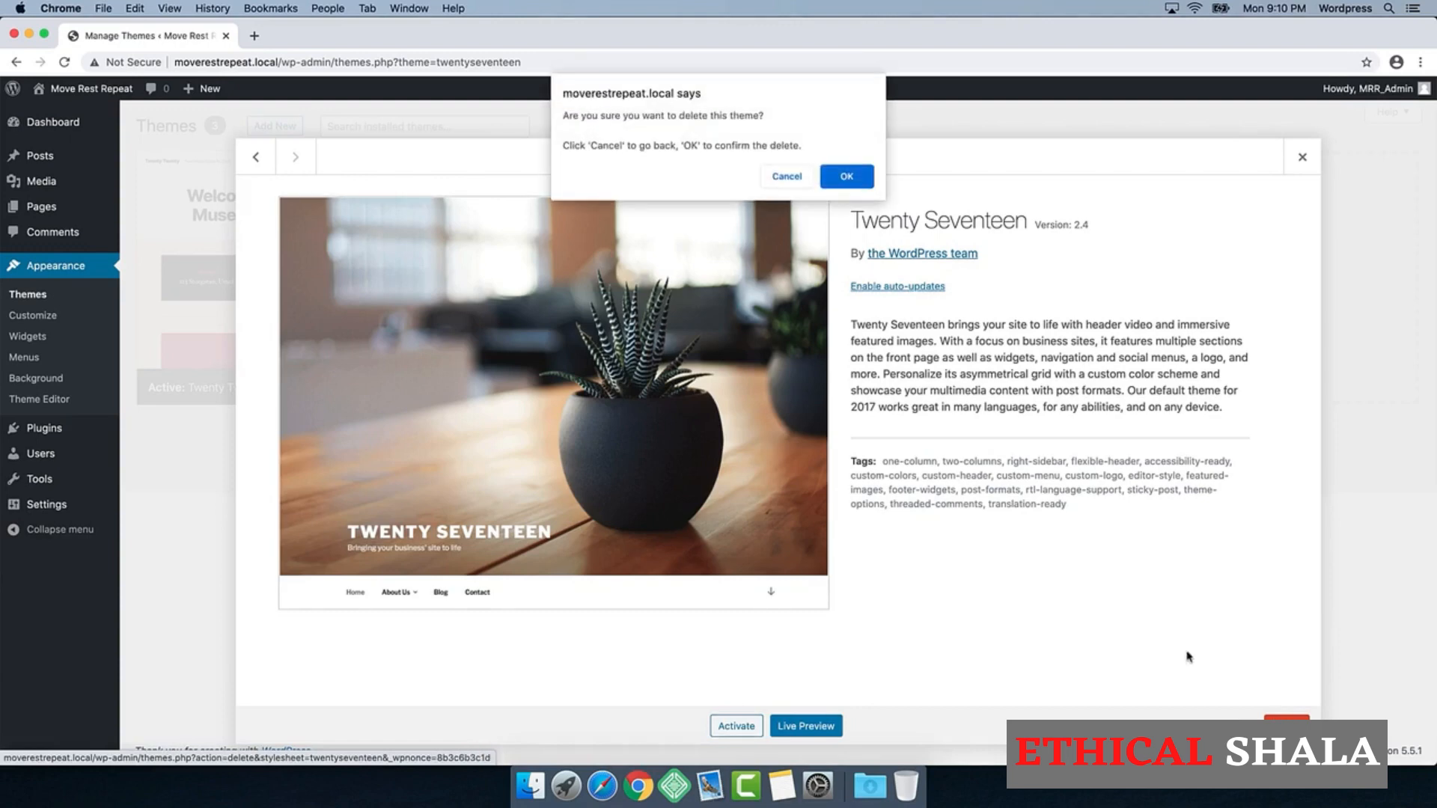
click(858, 186)
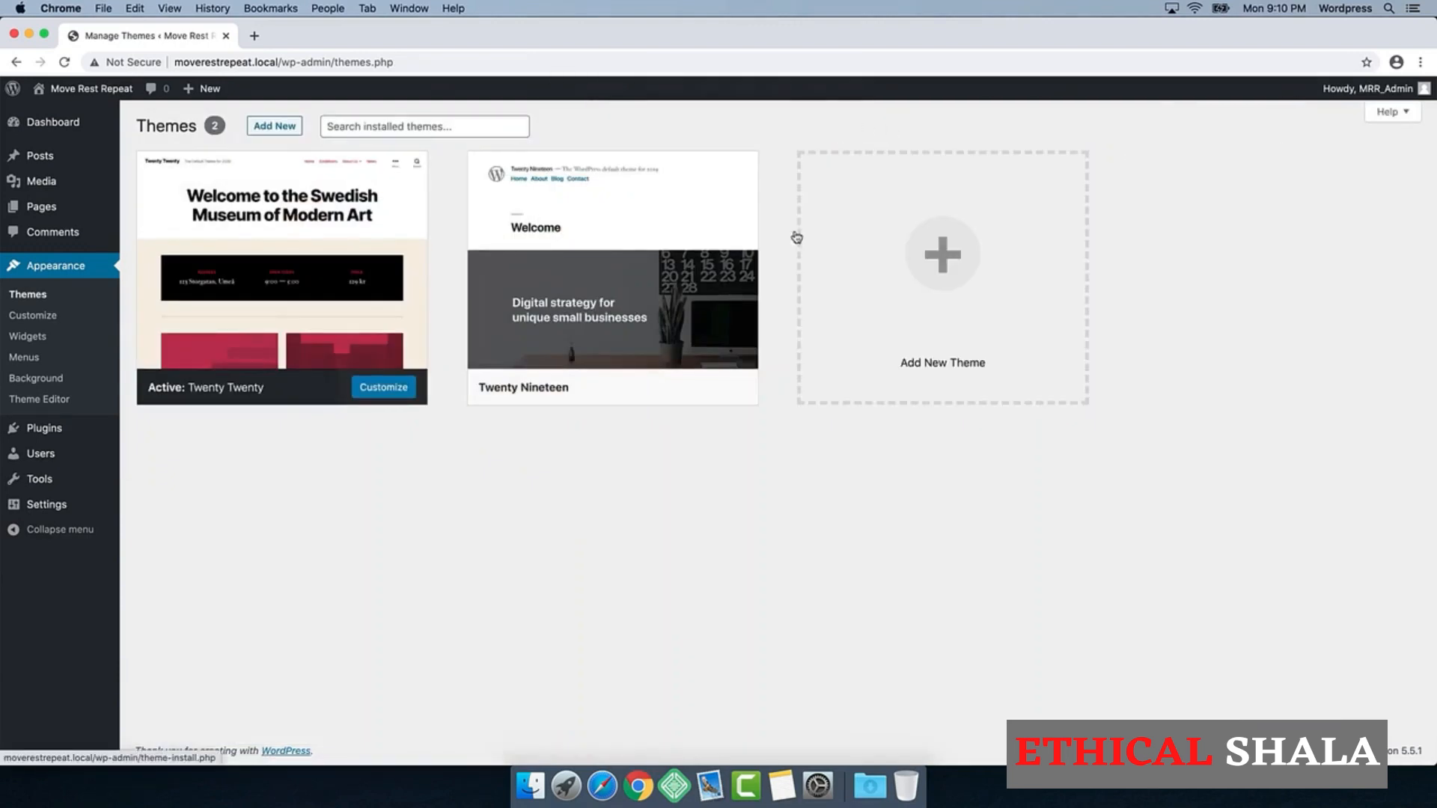
Step: Delete the inactive Twenty Nineteen theme, keeping Twenty Twenty as the active one
click(607, 262)
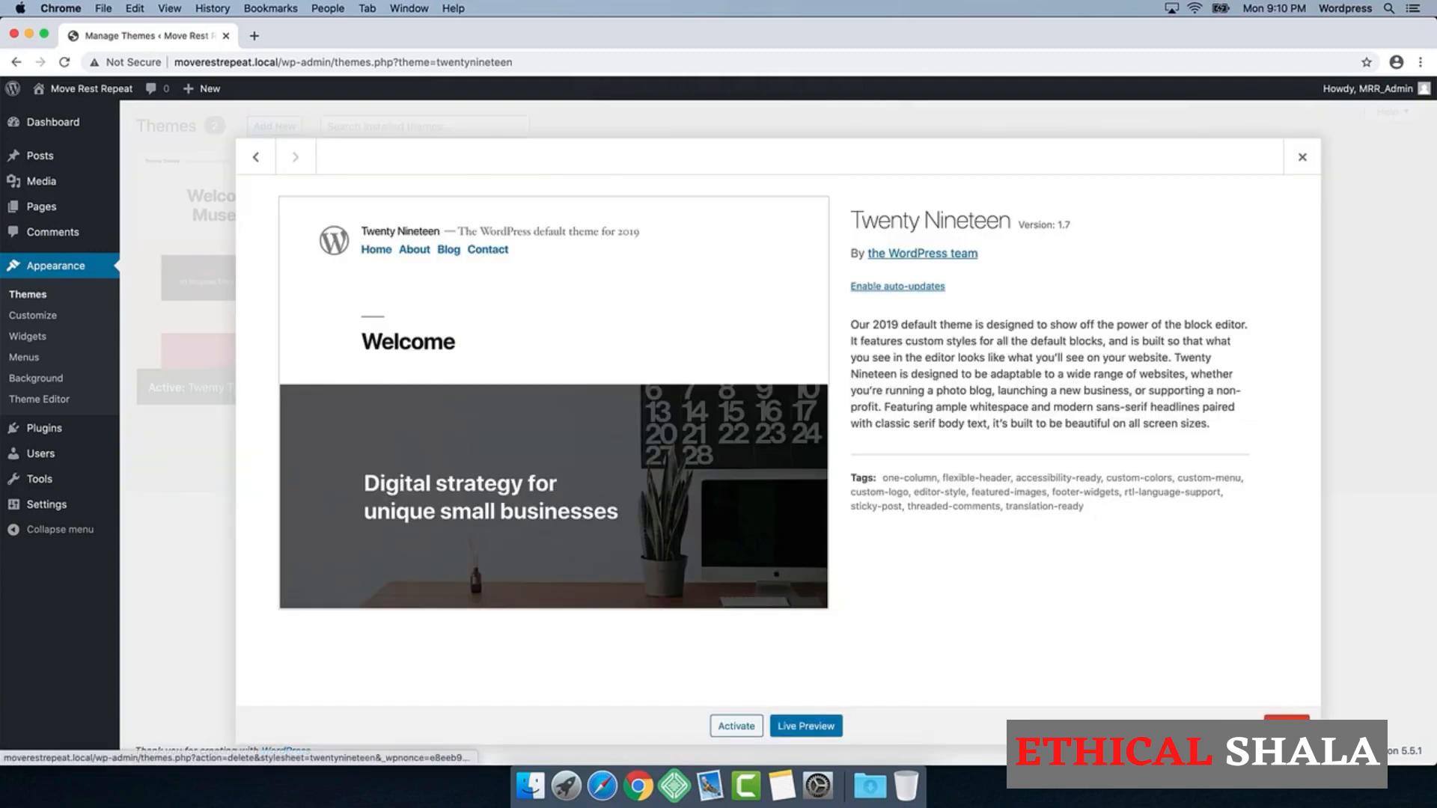
click(1287, 723)
click(859, 185)
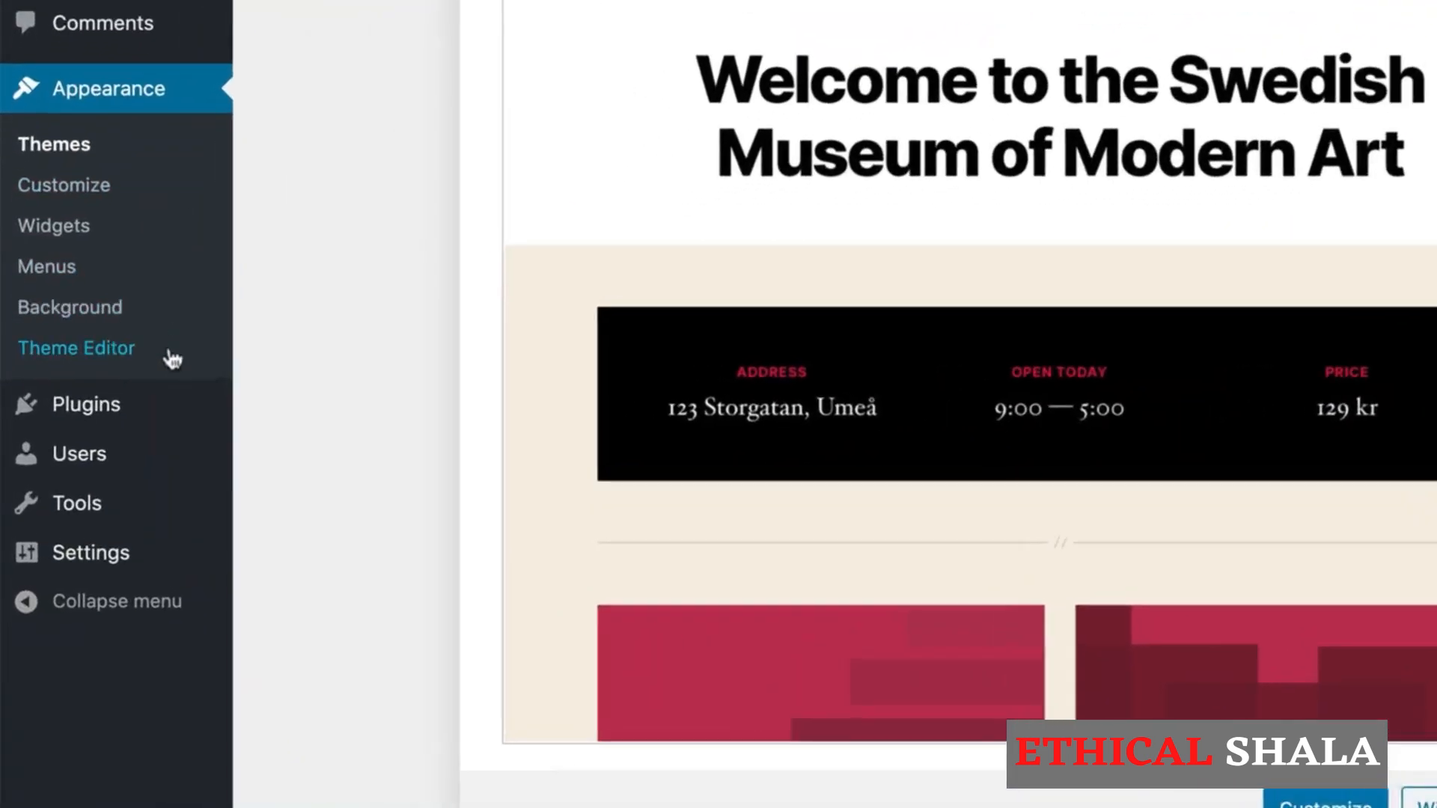
Step: Clear the site's default tagline in the general settings
mouse_move(114, 455)
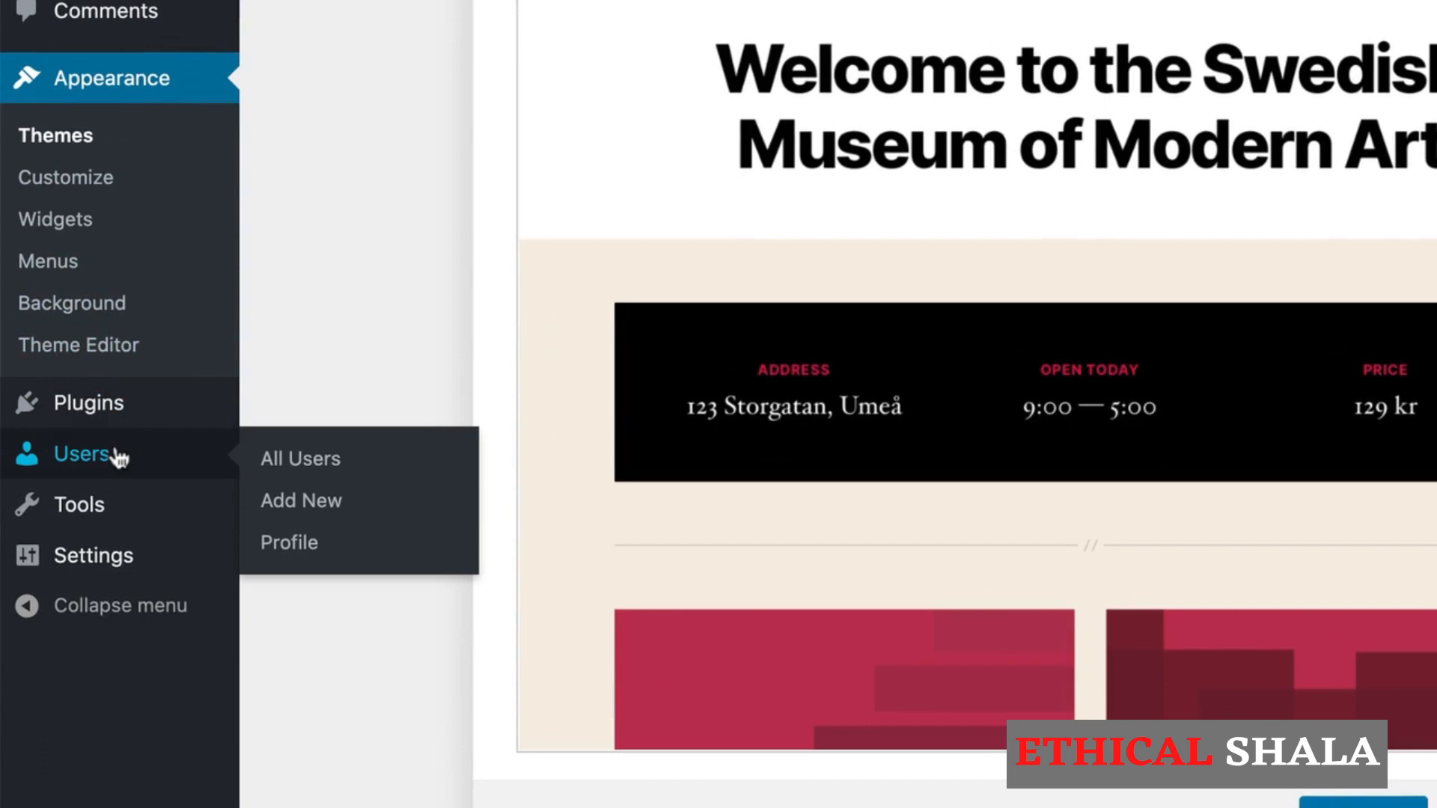
mouse_move(102, 514)
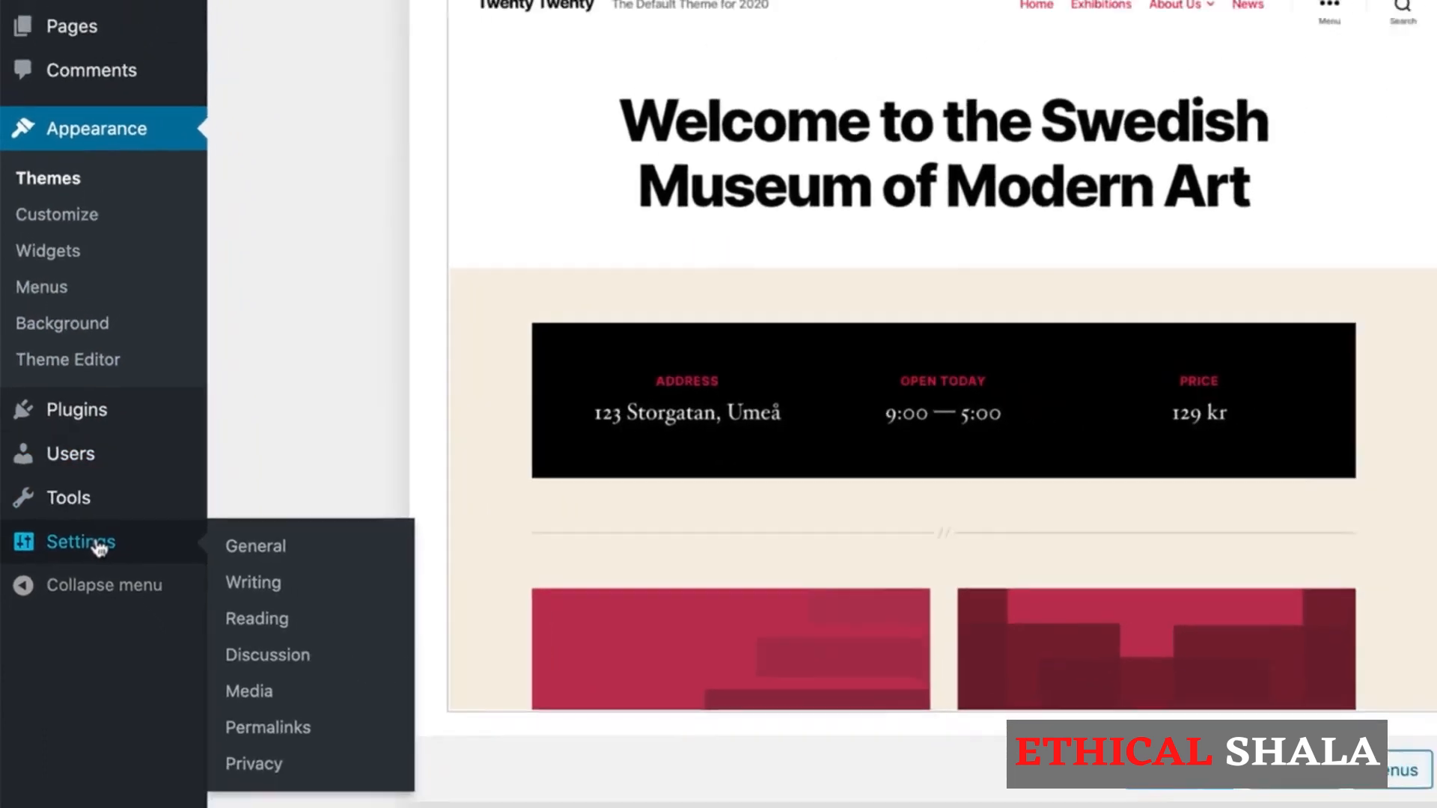
click(114, 563)
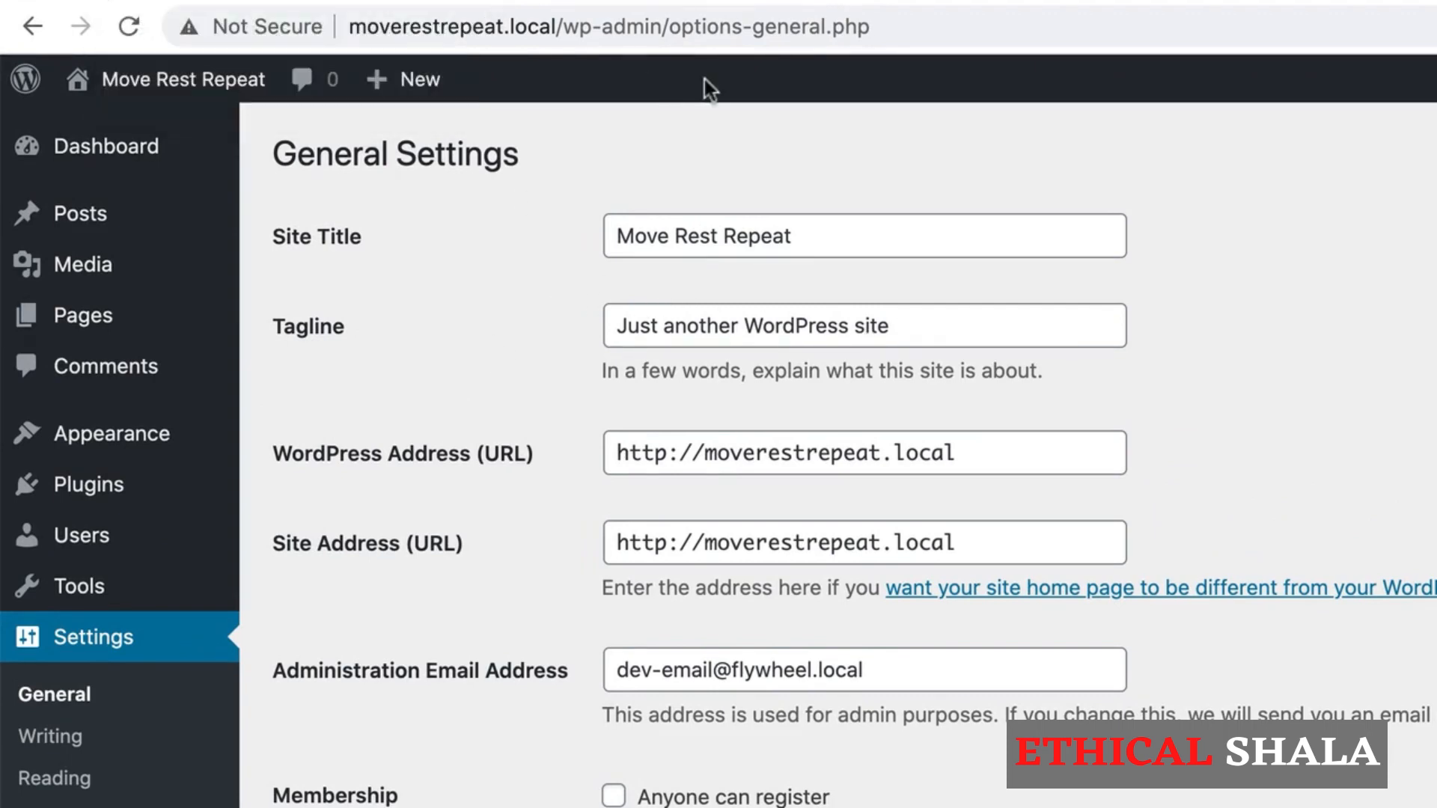
drag(917, 324, 602, 331)
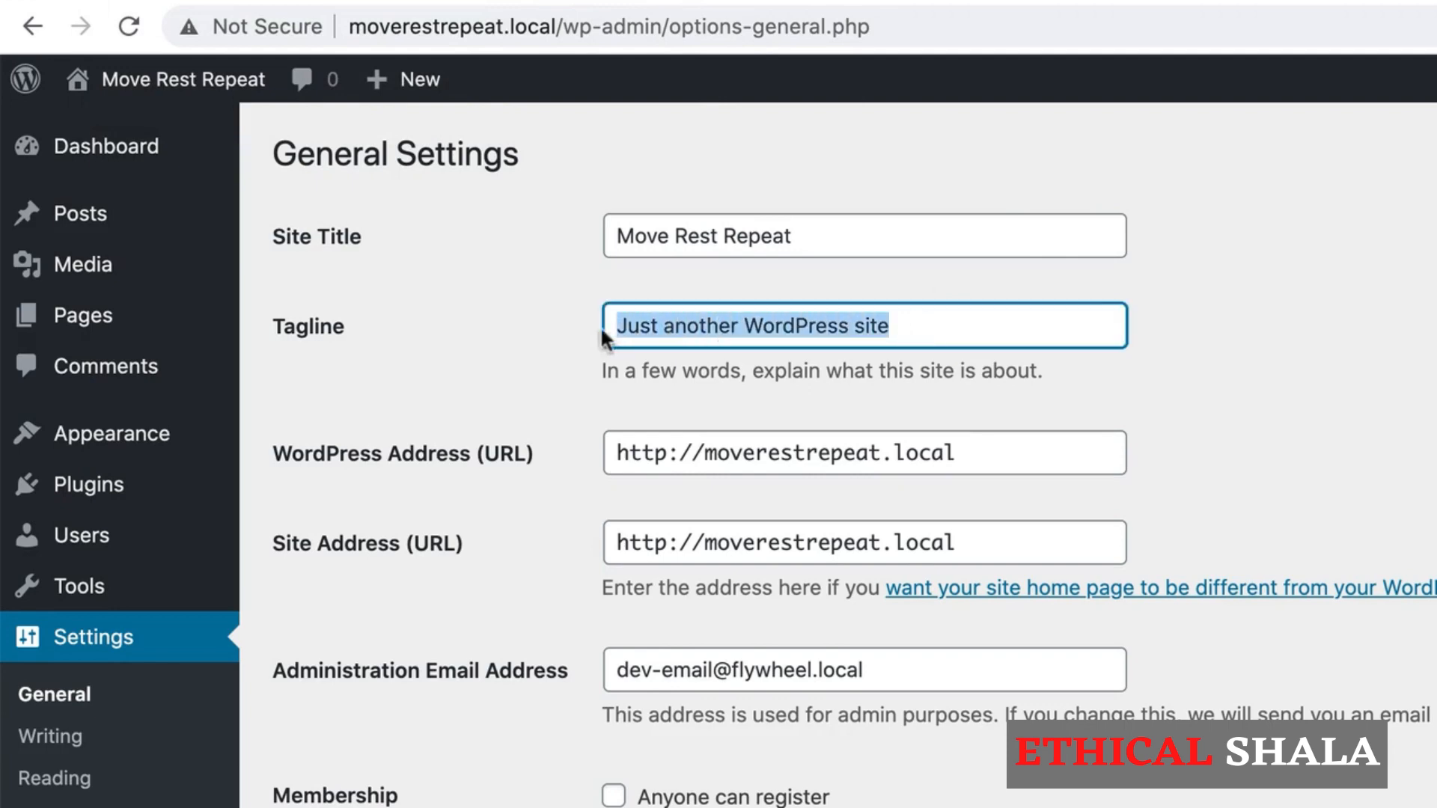
key(BackSpace)
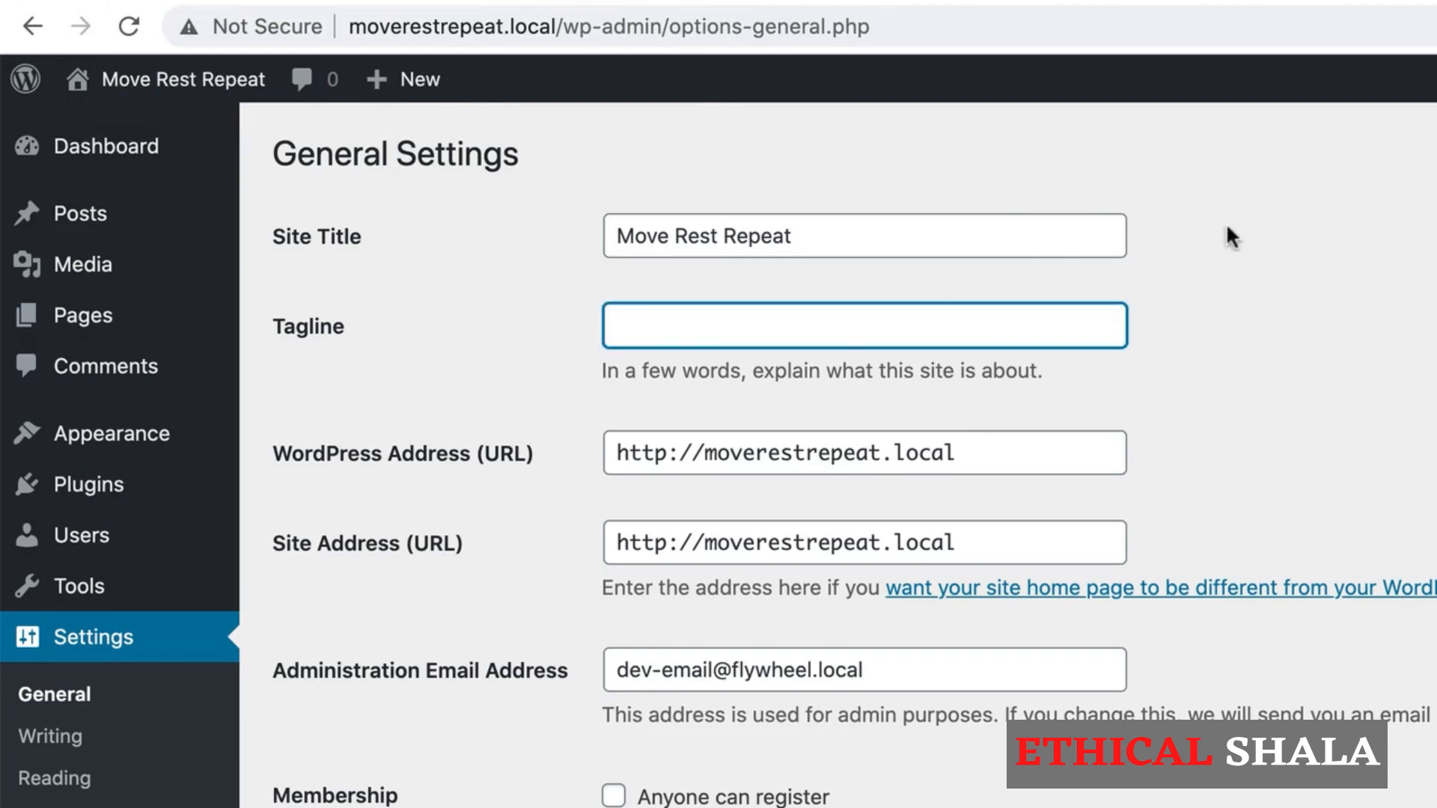
click(1317, 405)
scroll(1323, 473, down, 3)
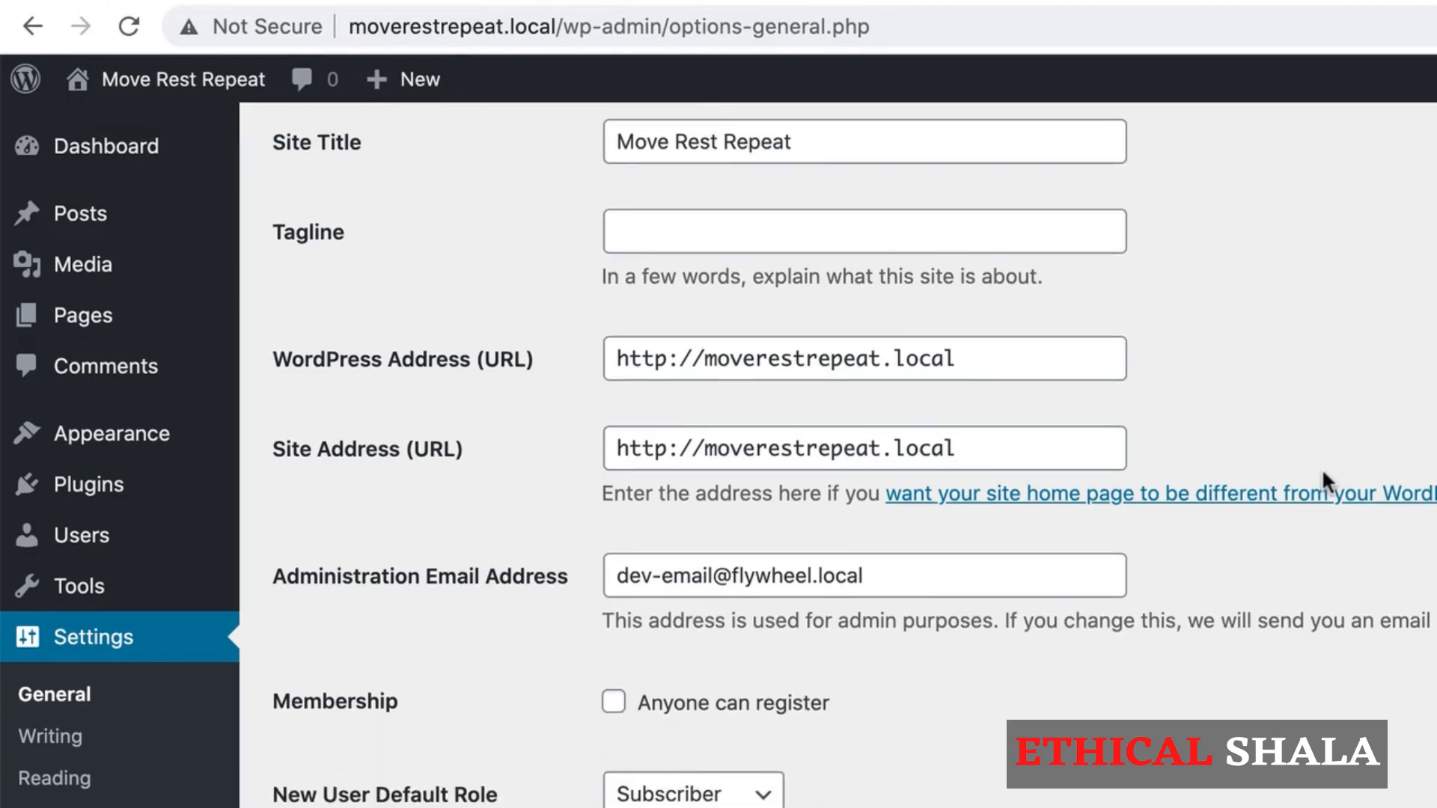
scroll(1323, 473, up, 1)
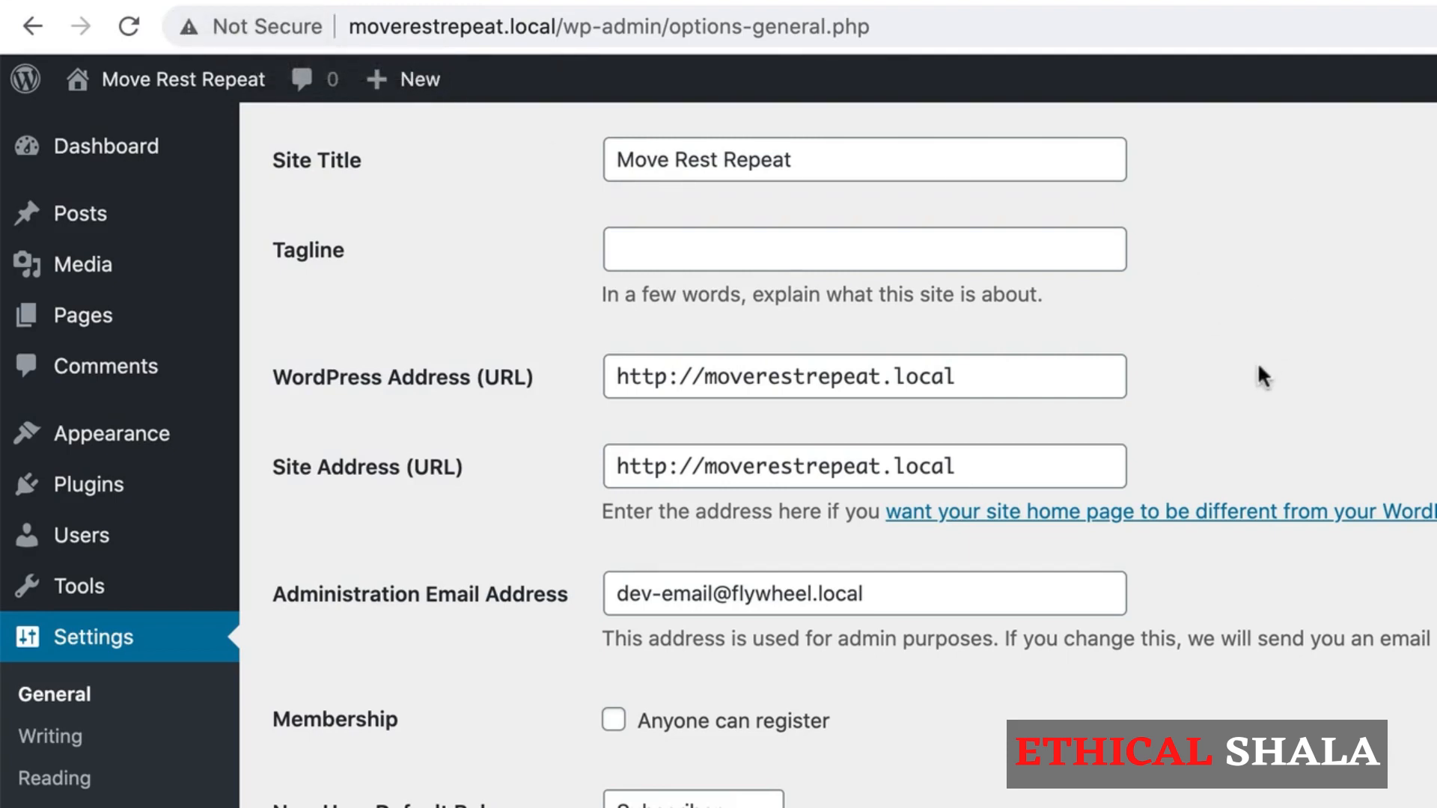
scroll(1258, 362, up, 2)
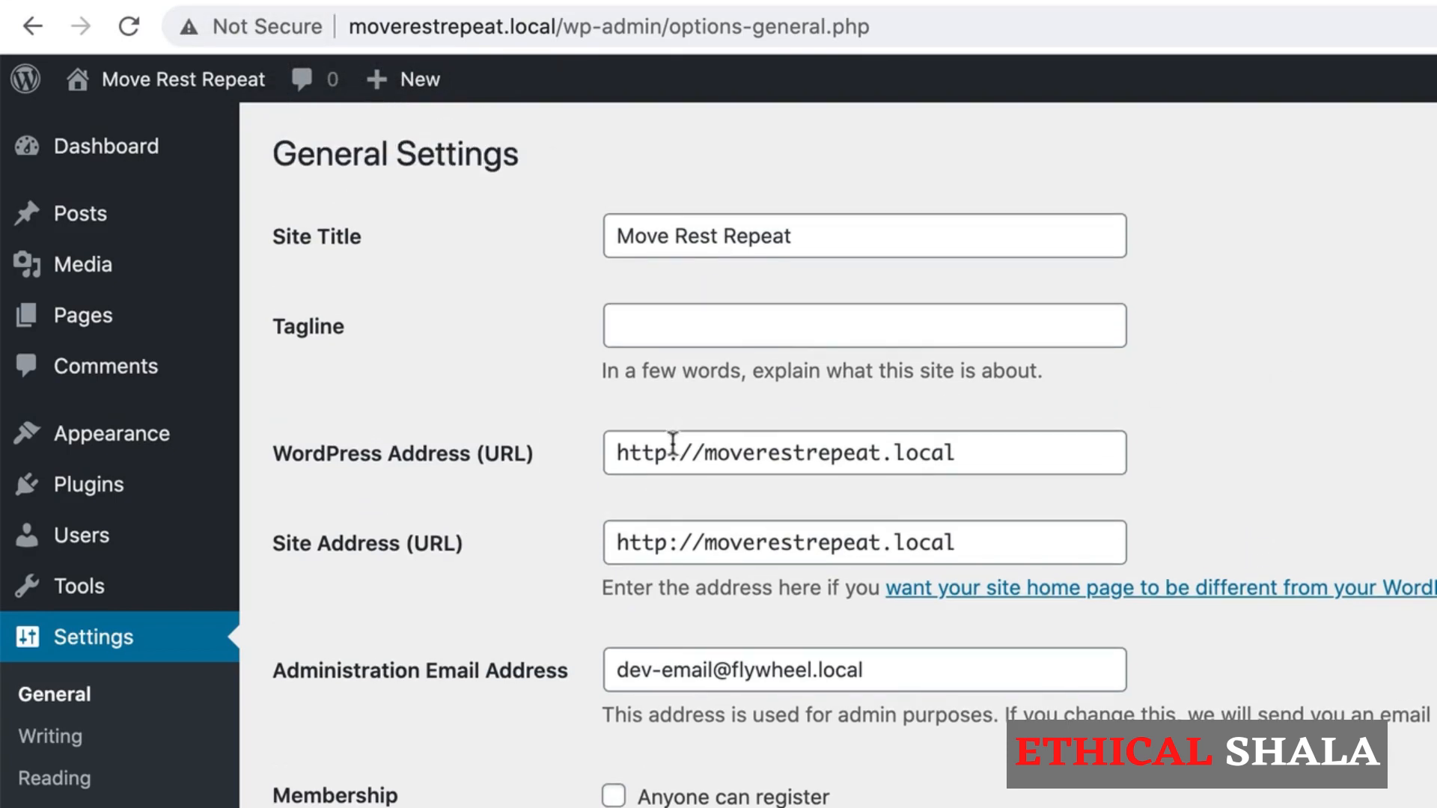
click(673, 444)
text(s)
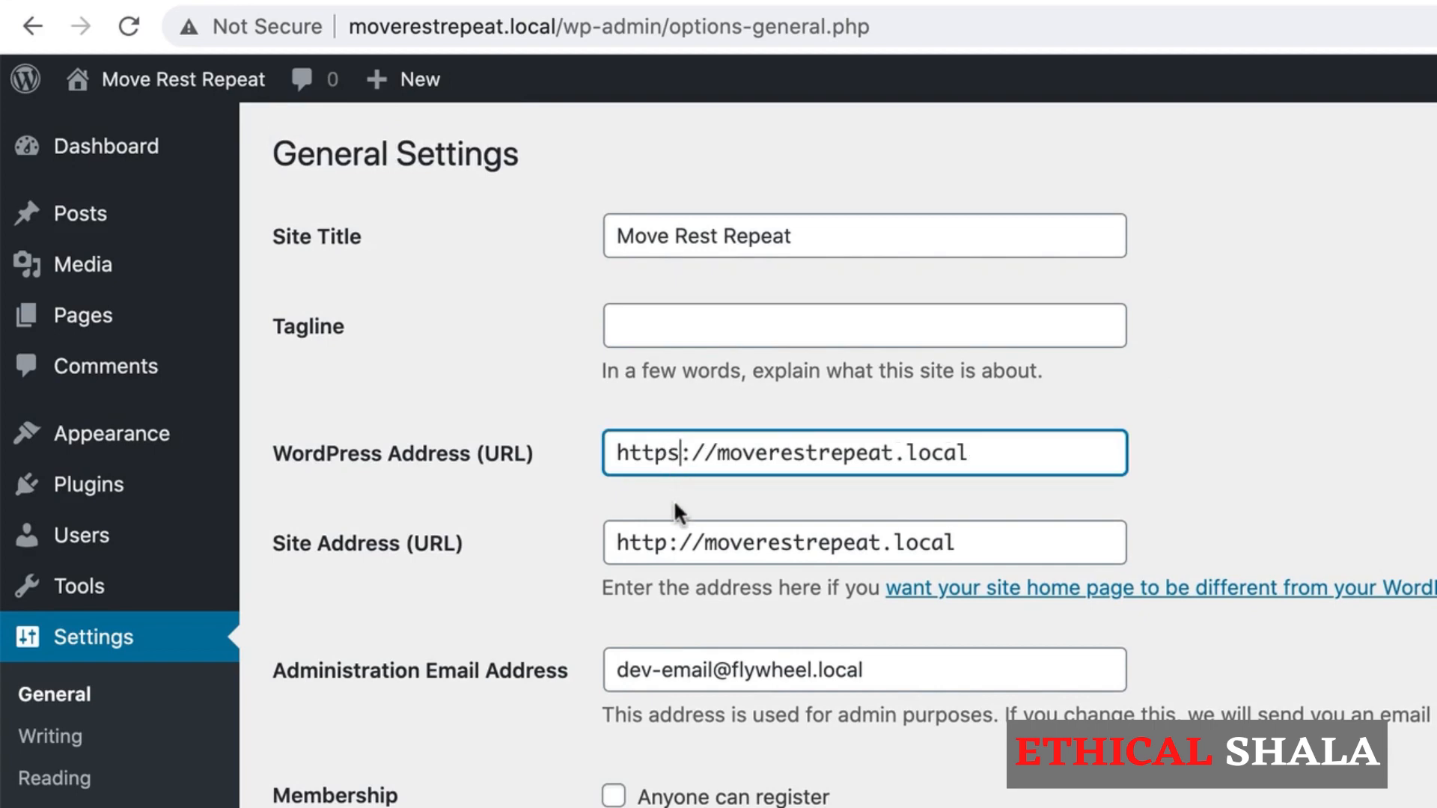
click(666, 545)
text(s)
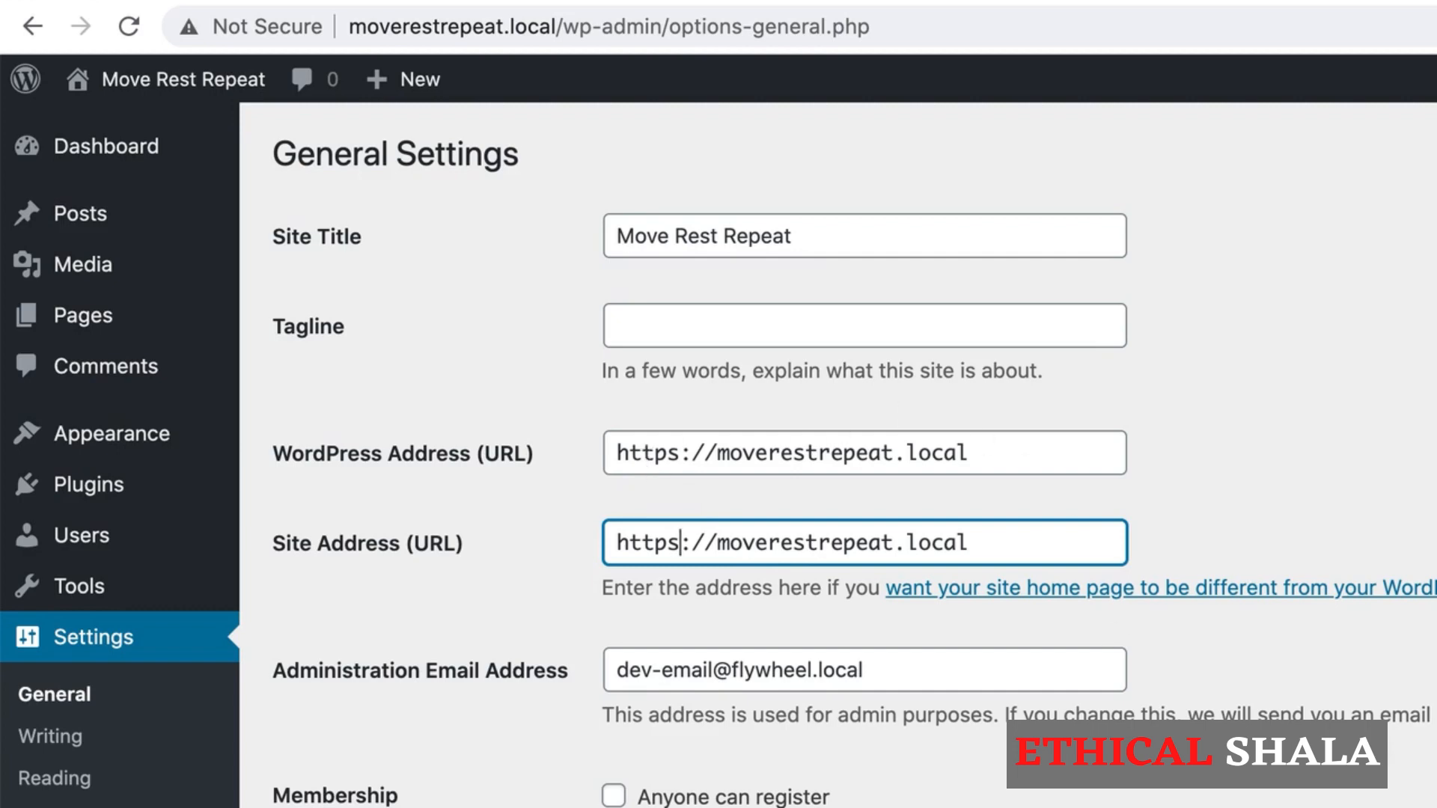
Step: Set the site's timezone to the city Chicago in the general settings
scroll(854, 454, down, 1)
scroll(636, 307, down, 5)
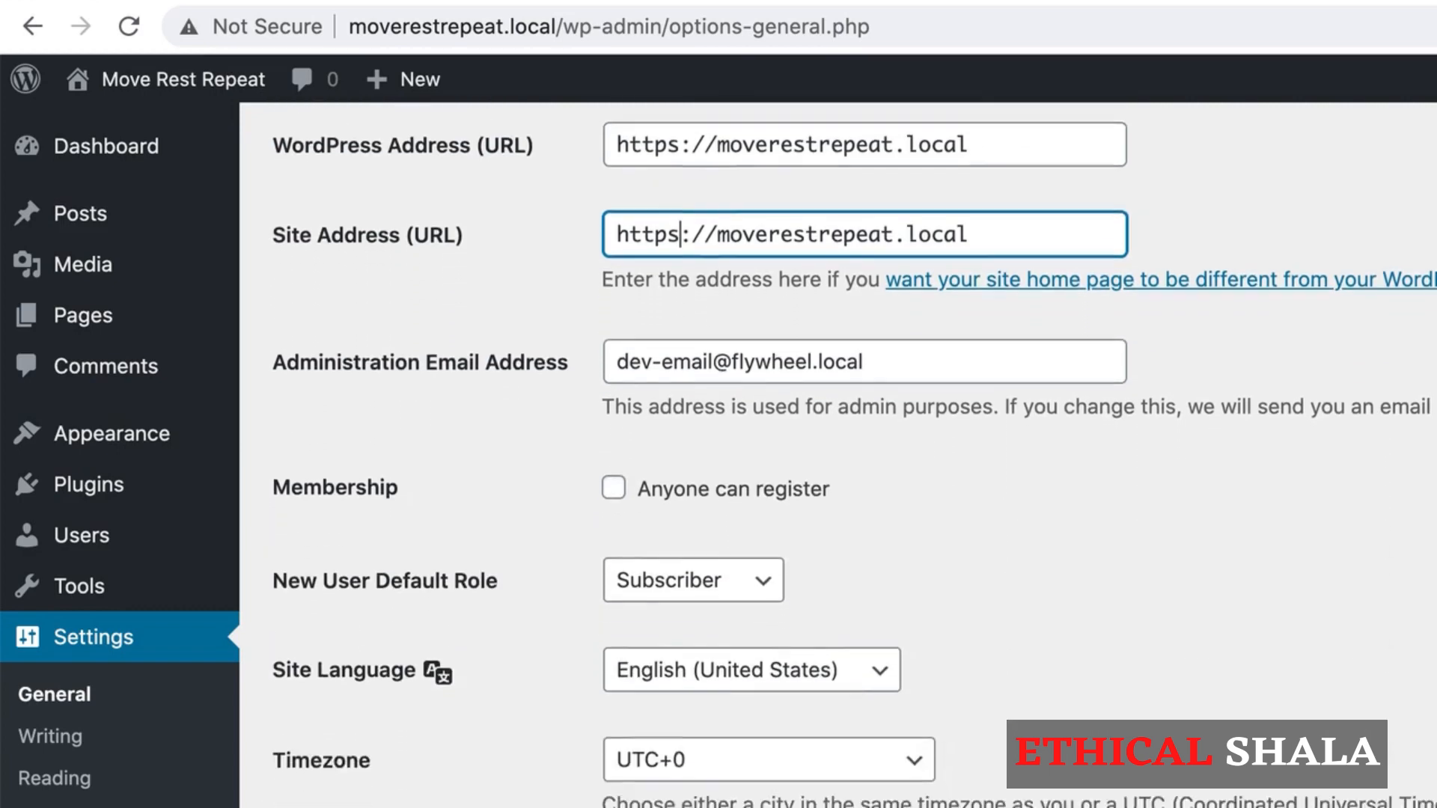
scroll(854, 455, down, 3)
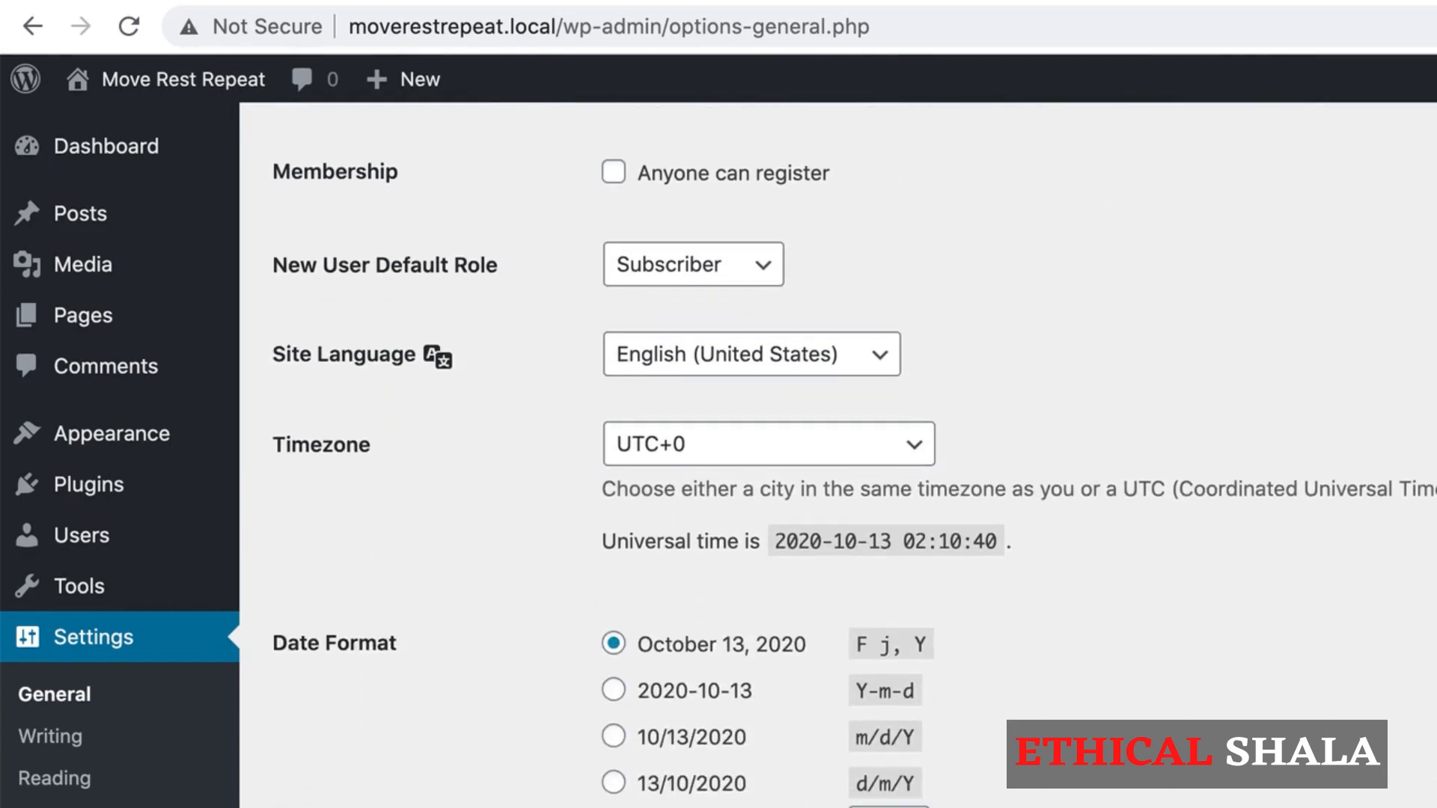
click(783, 457)
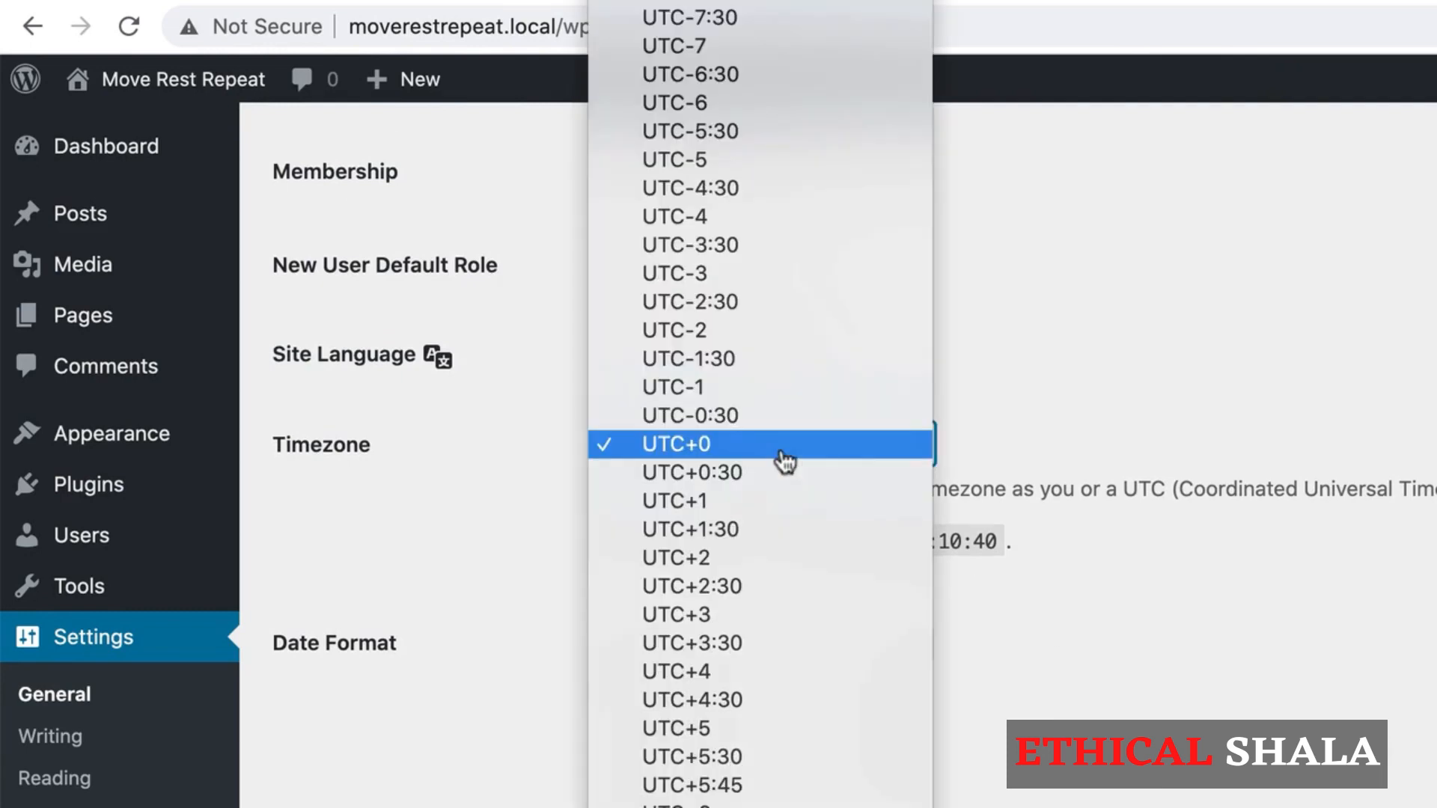
scroll(816, 795, up, 12)
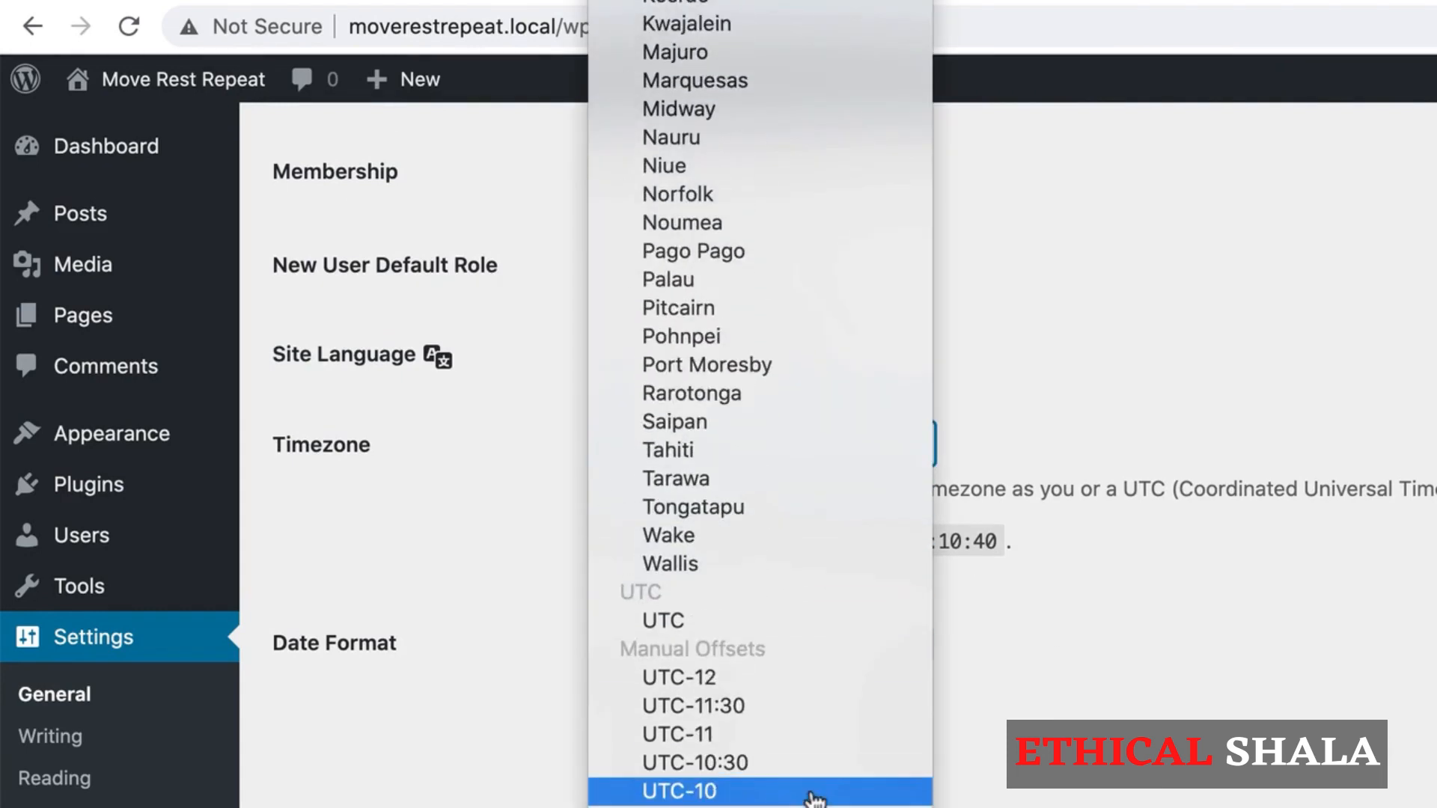
scroll(814, 800, down, 2)
scroll(815, 800, up, 10)
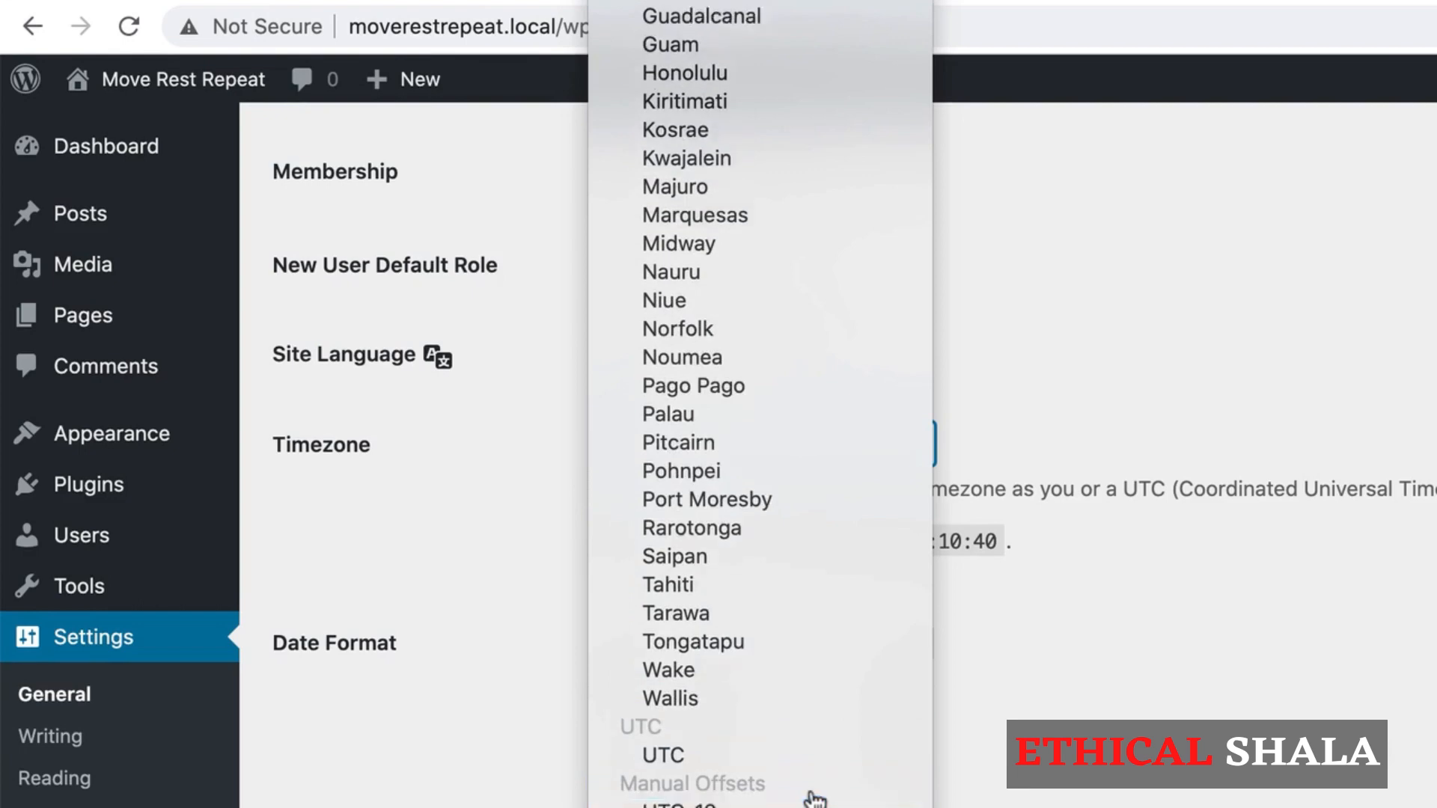
scroll(814, 799, down, 3)
scroll(814, 800, up, 20)
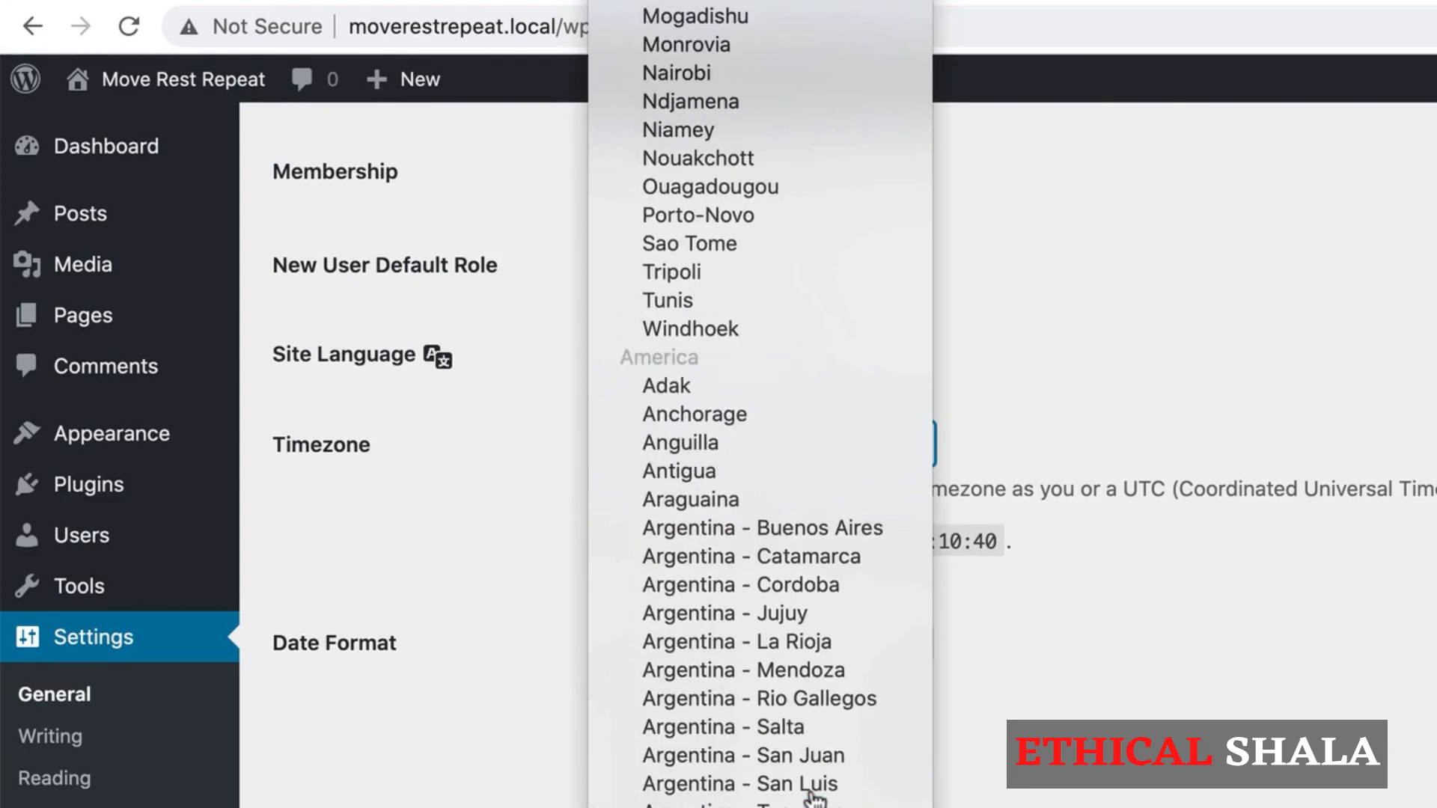
scroll(786, 683, down, 5)
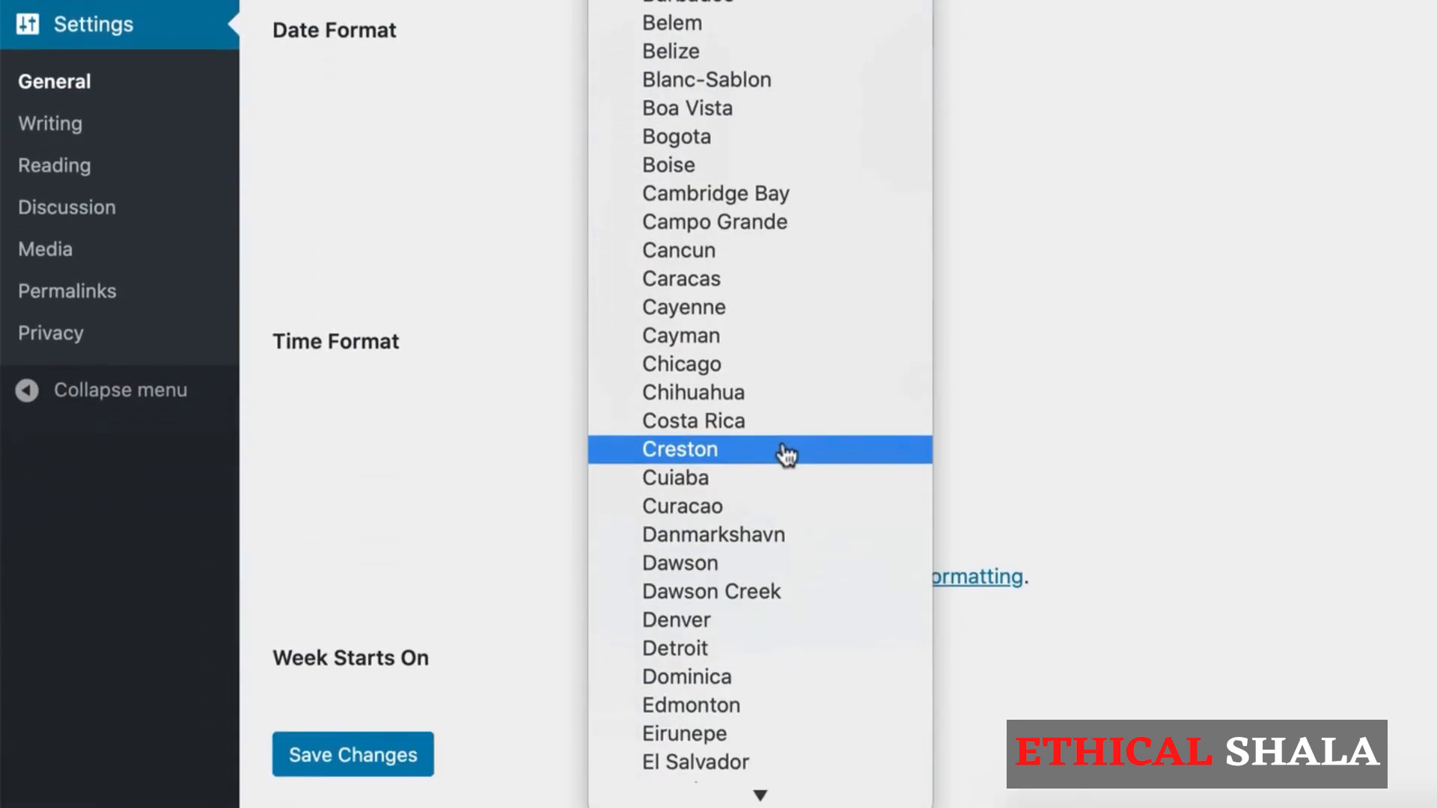
click(684, 366)
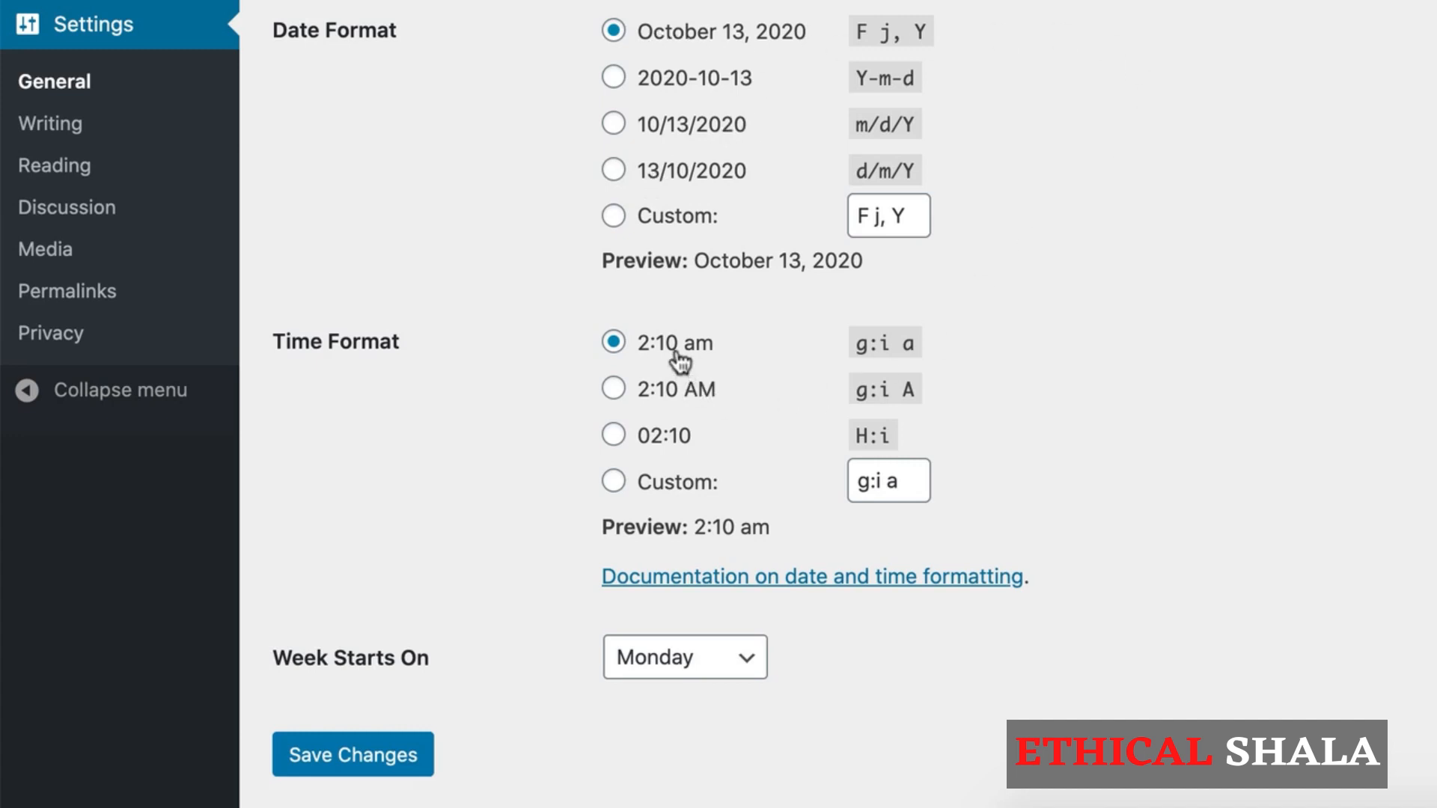
Step: Set the week to start on Sunday and save the general settings
scroll(1121, 530, down, 2)
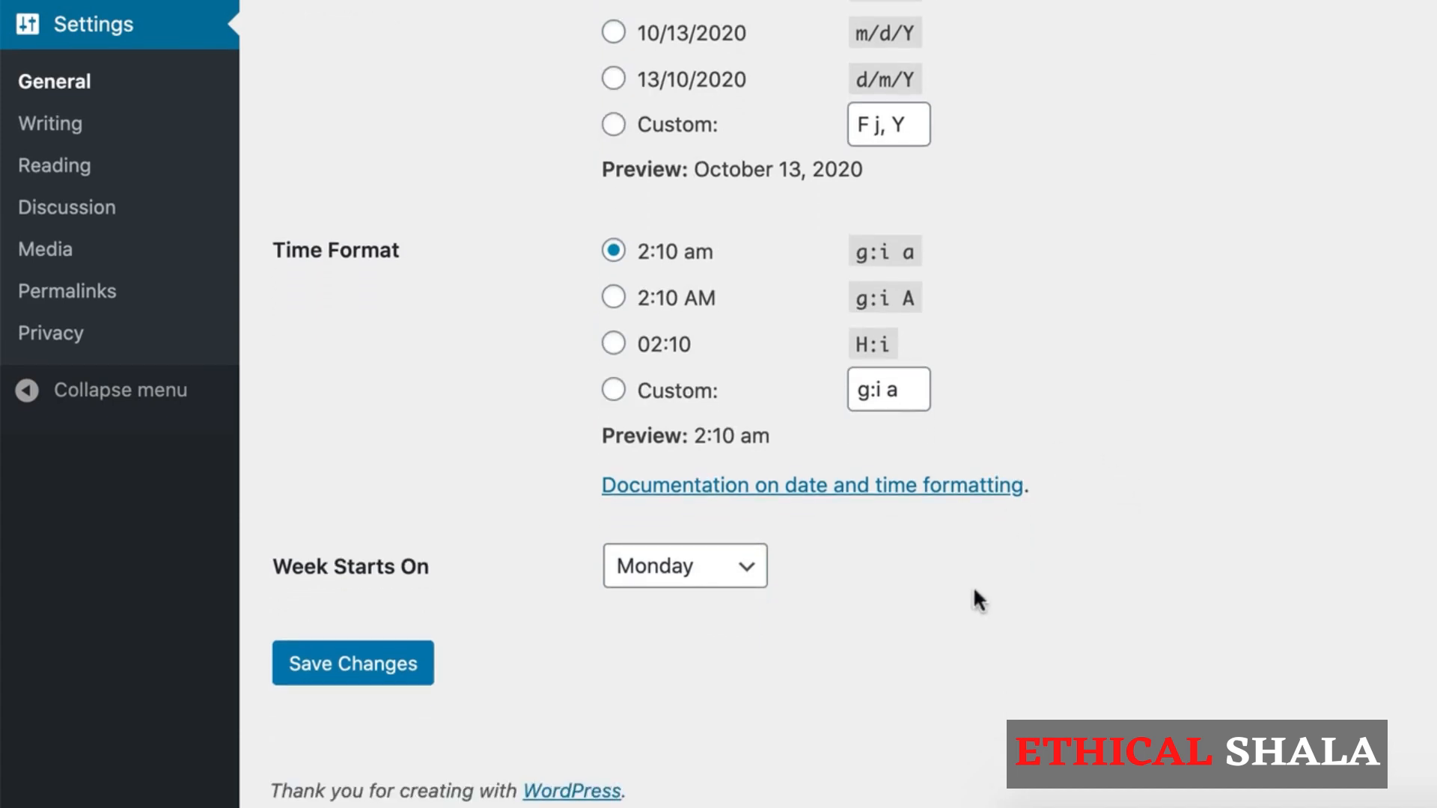
click(724, 575)
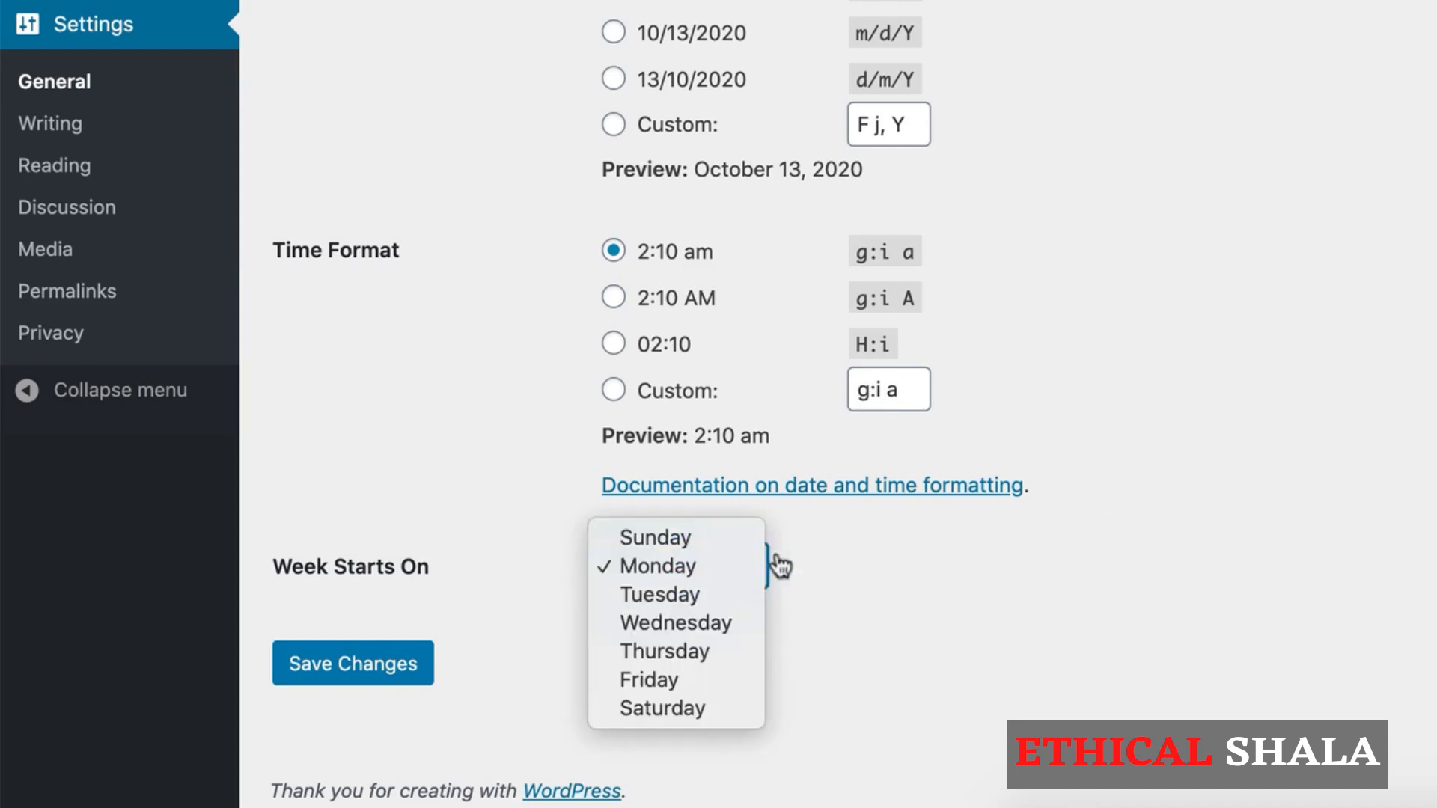
click(700, 539)
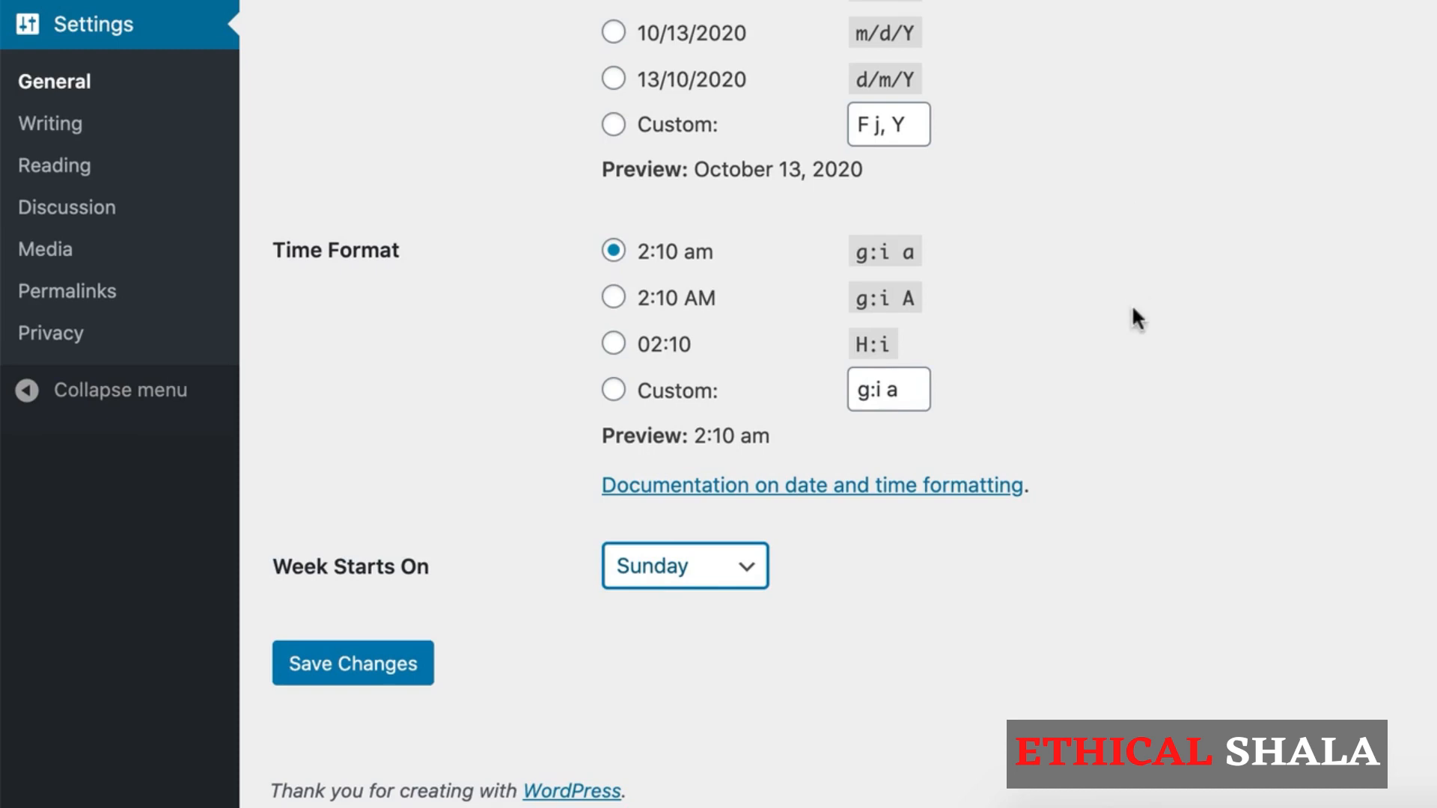
click(373, 680)
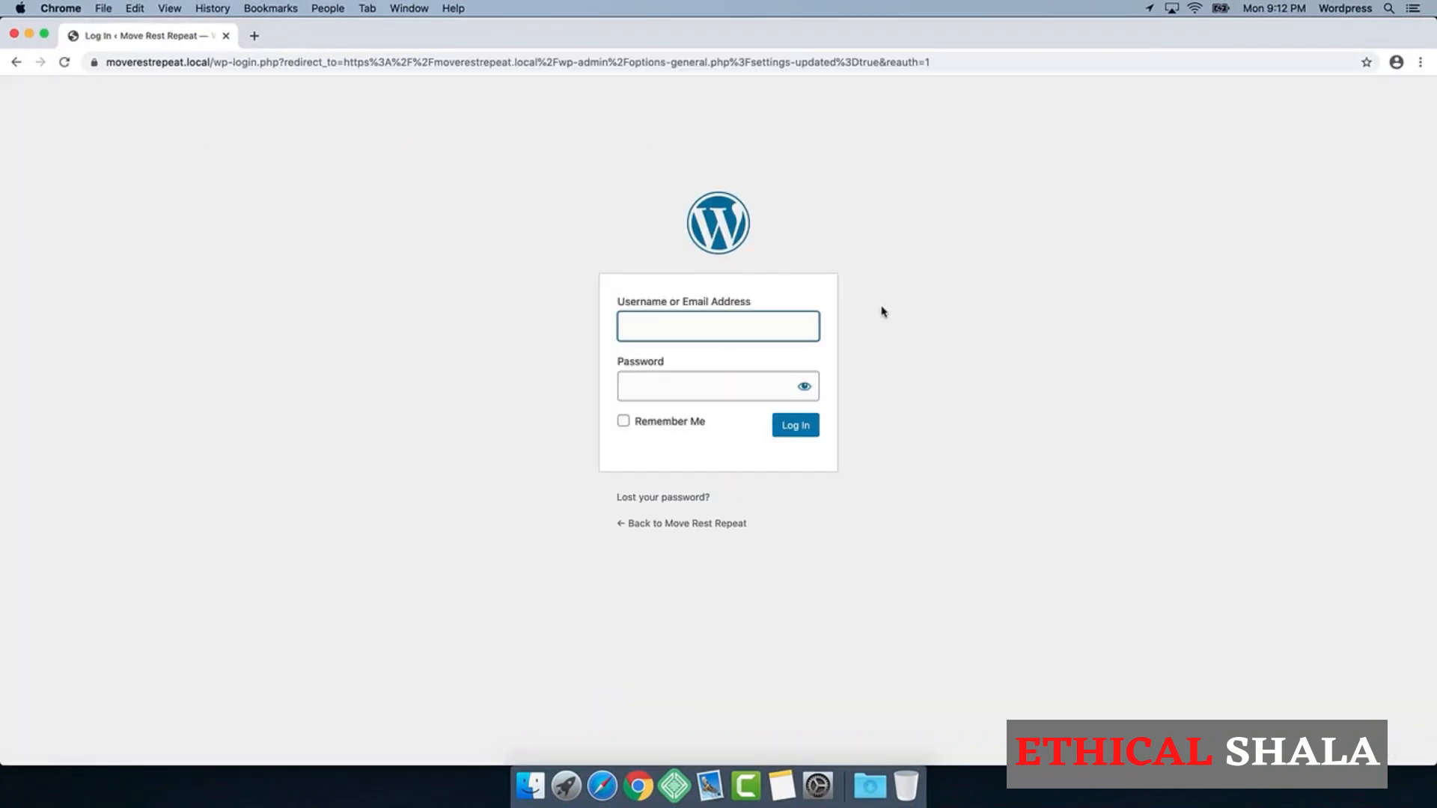
Step: Log back in to the site's admin area with the administrator username and the account password
text(MRR_Admin)
key(Down)
key(Tab)
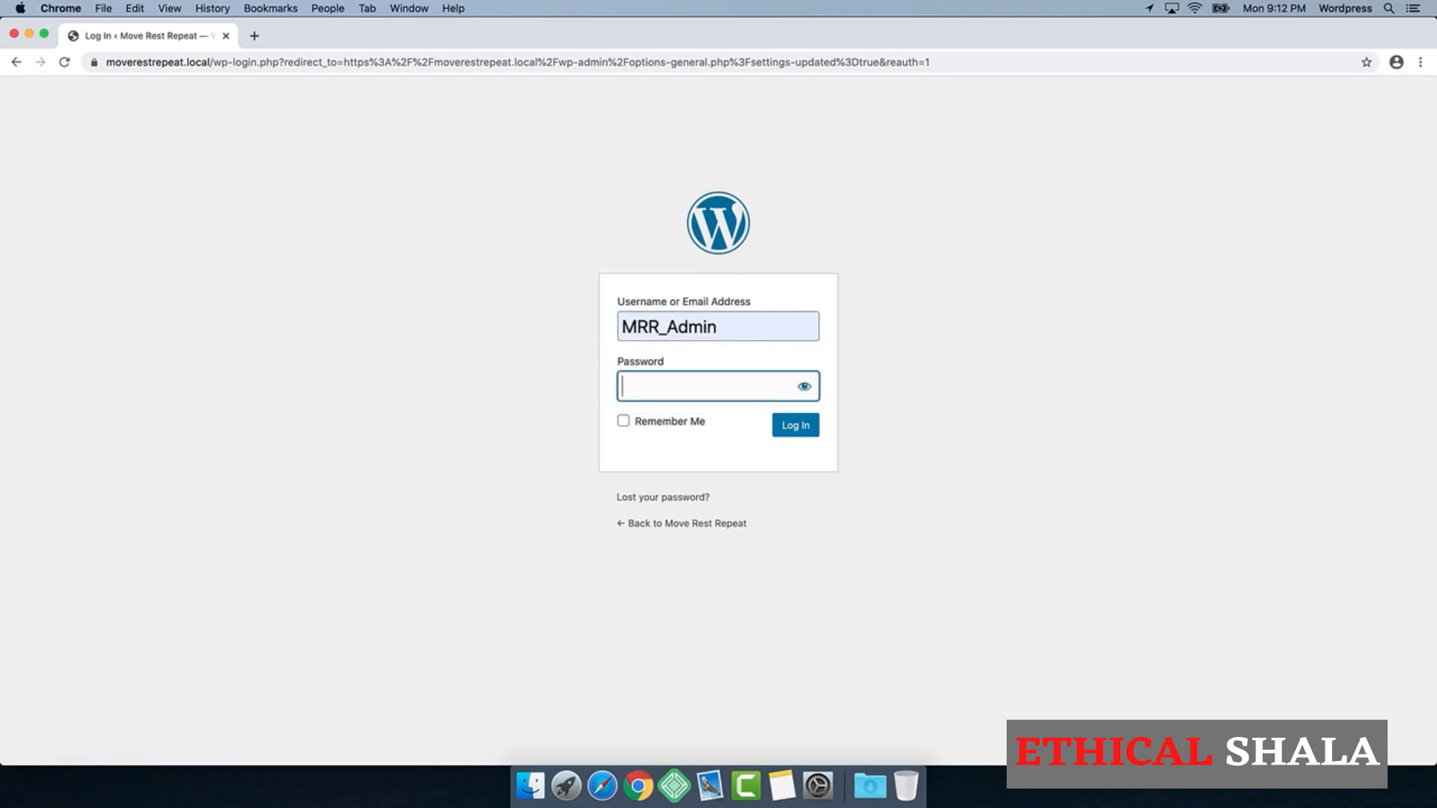
text(*********)
click(793, 425)
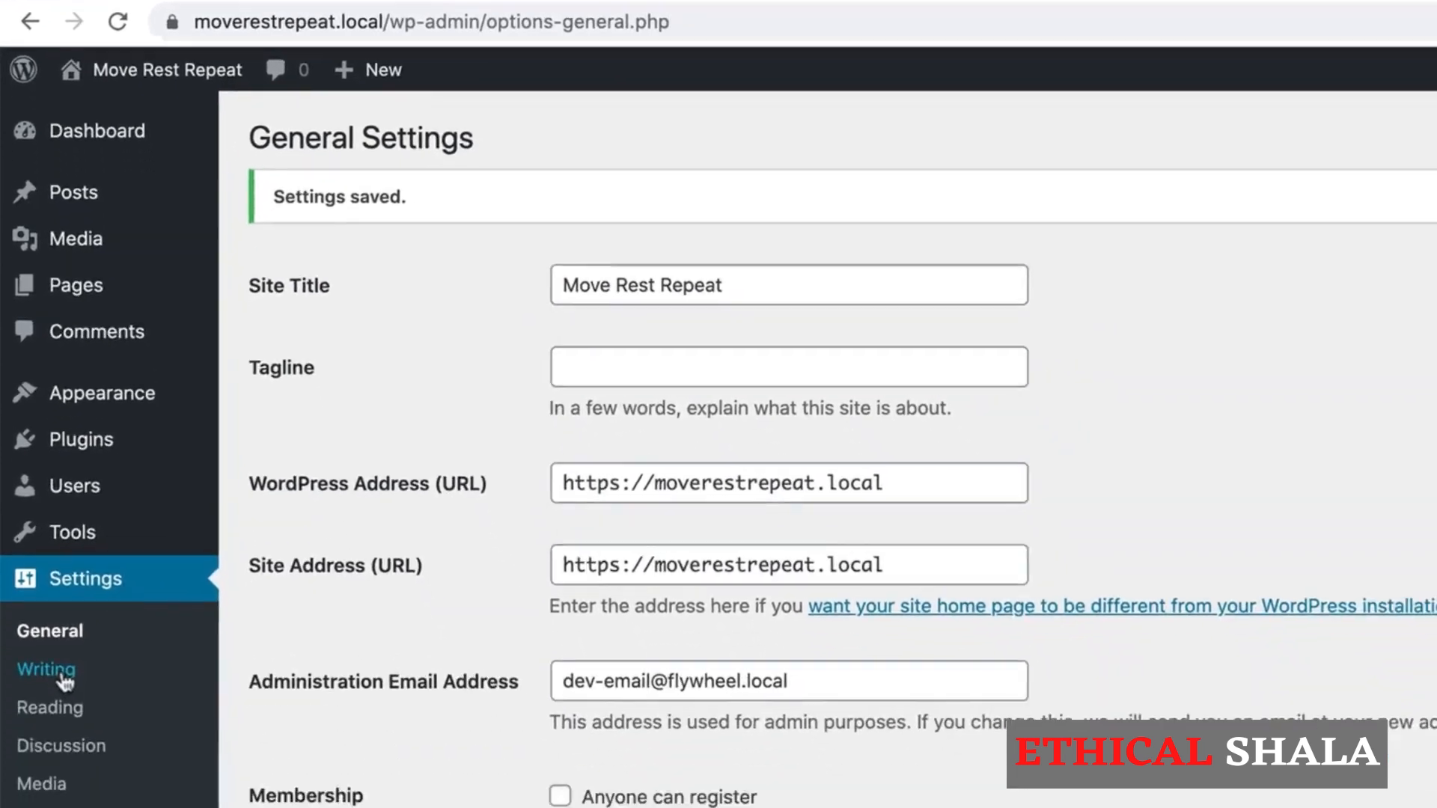
Step: Review the Writing, Reading, Discussion and Media settings, including the option that allows comments on new posts
click(64, 679)
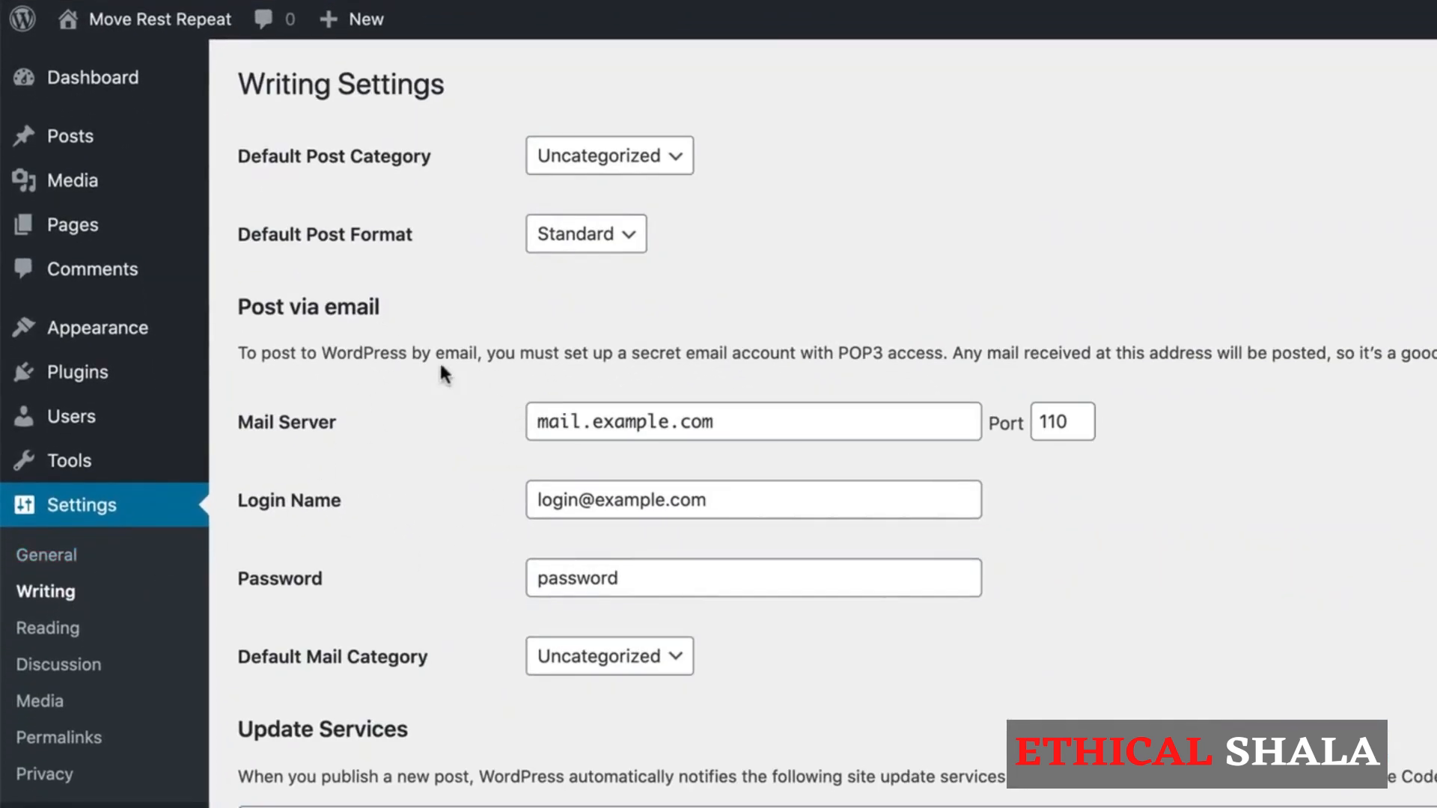
click(51, 634)
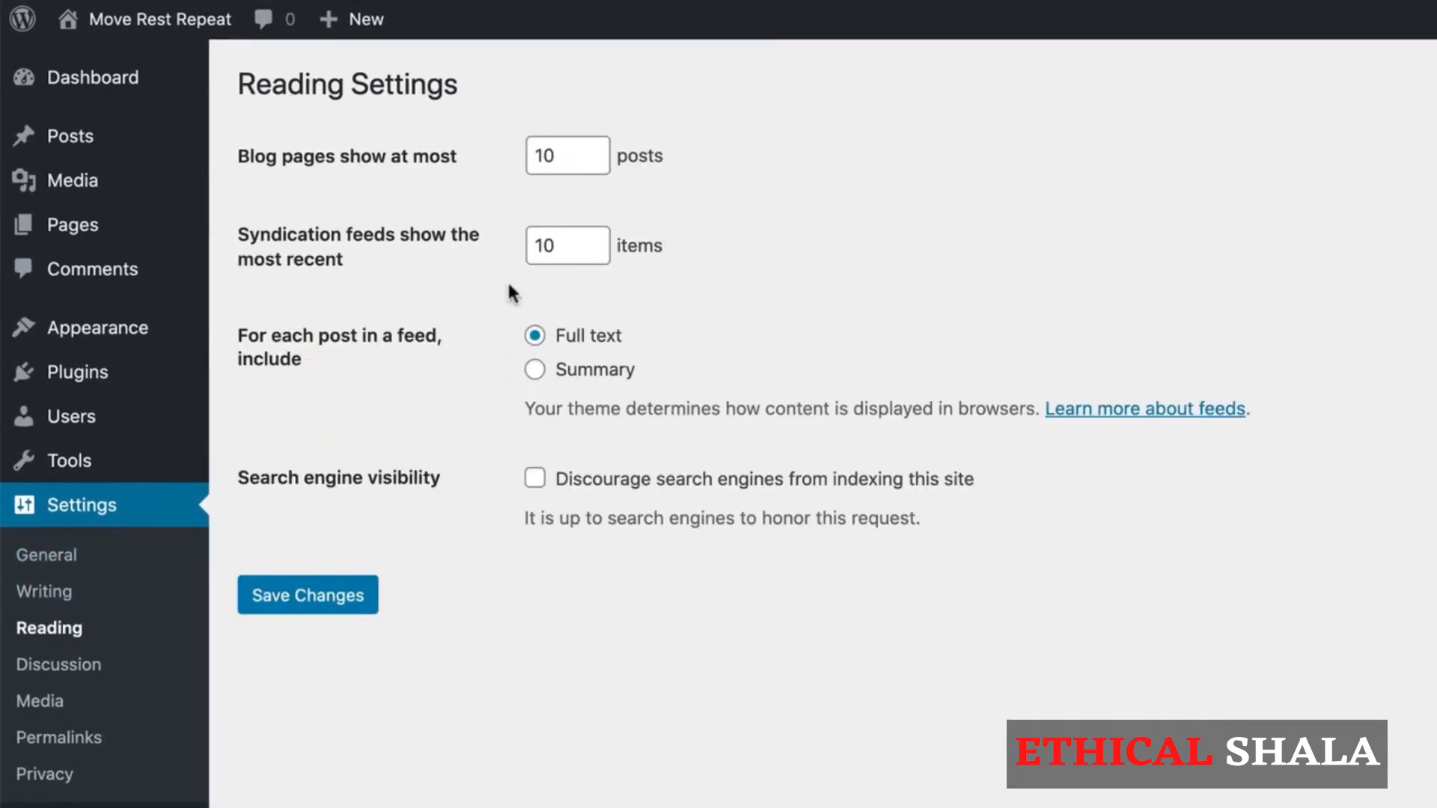
click(73, 674)
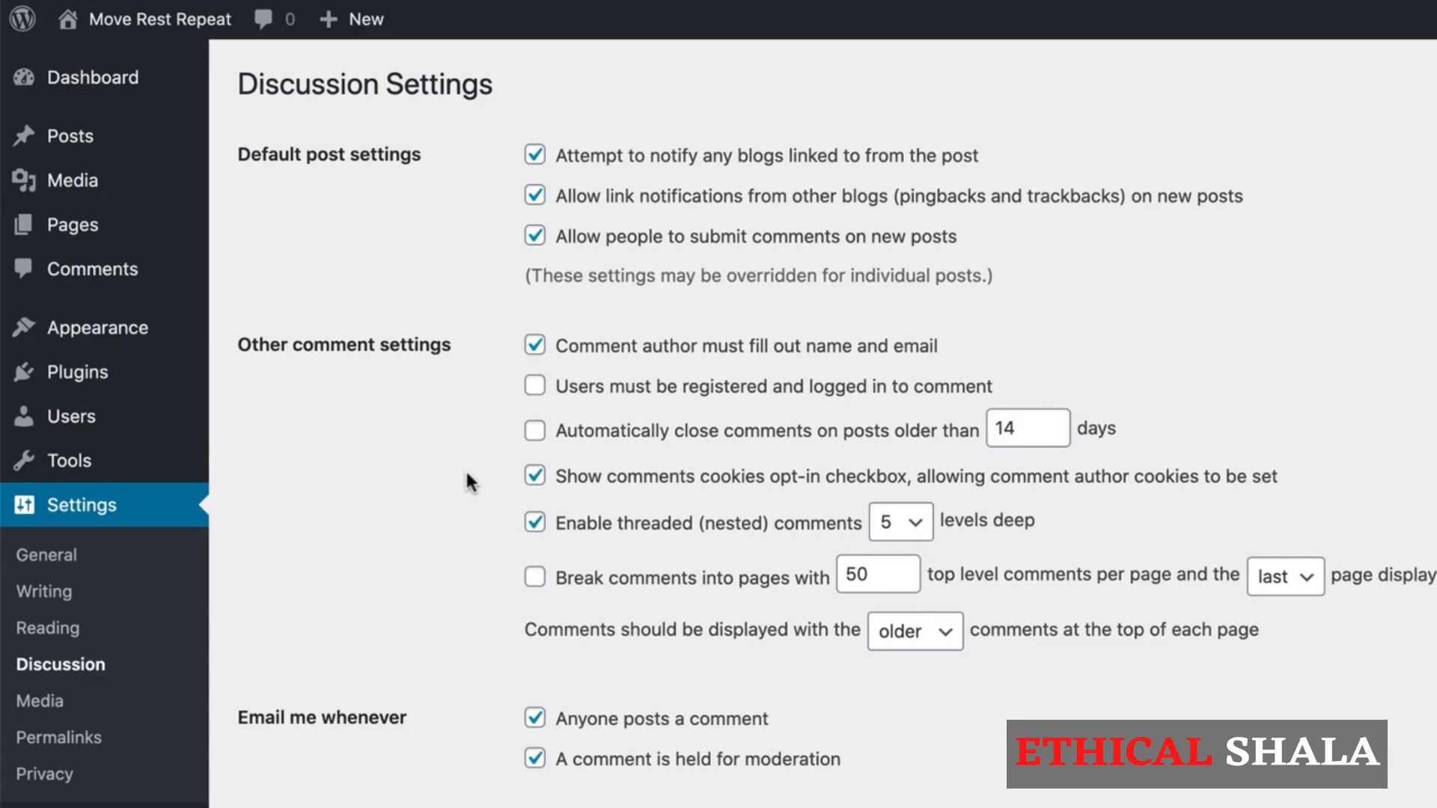
scroll(480, 687, down, 4)
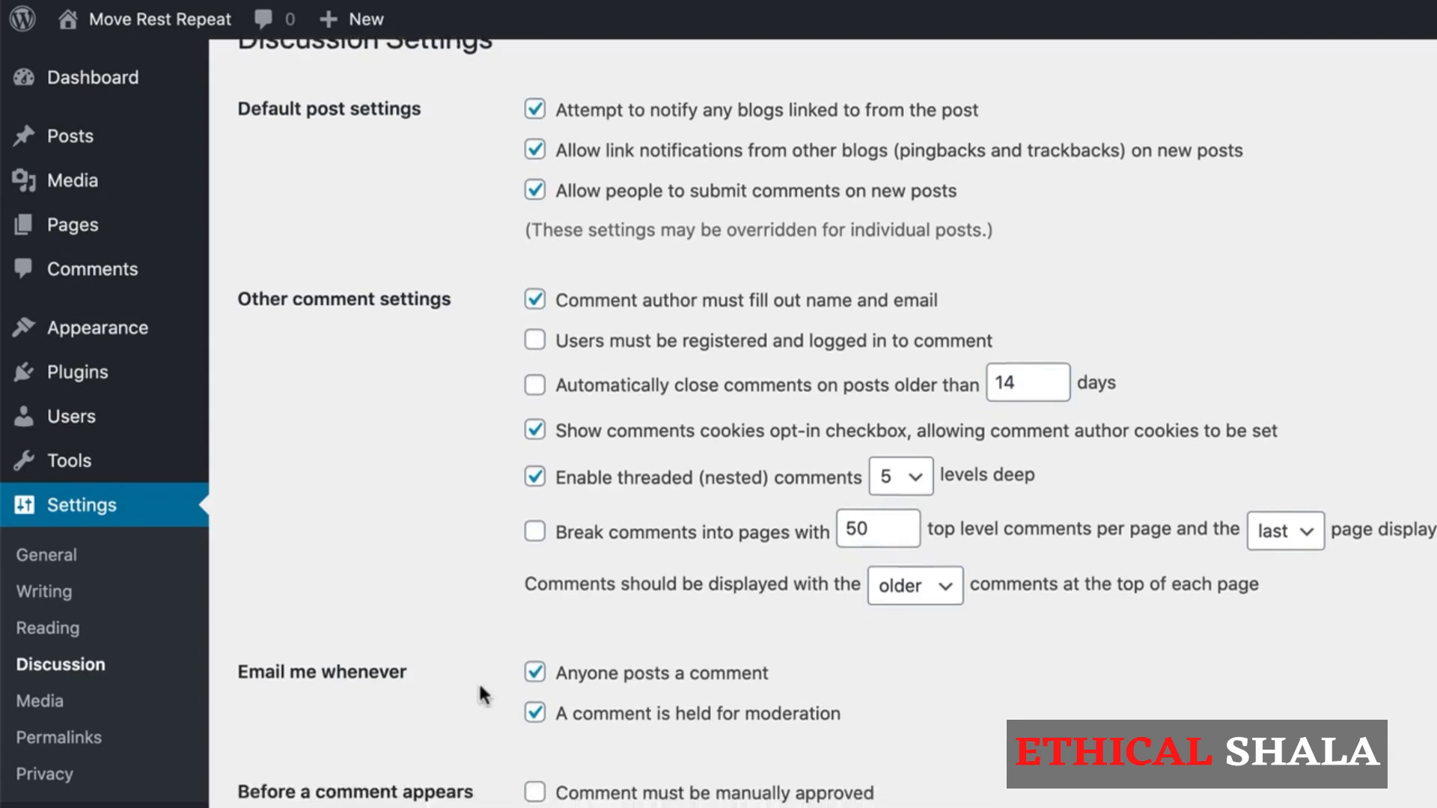
scroll(480, 687, down, 1)
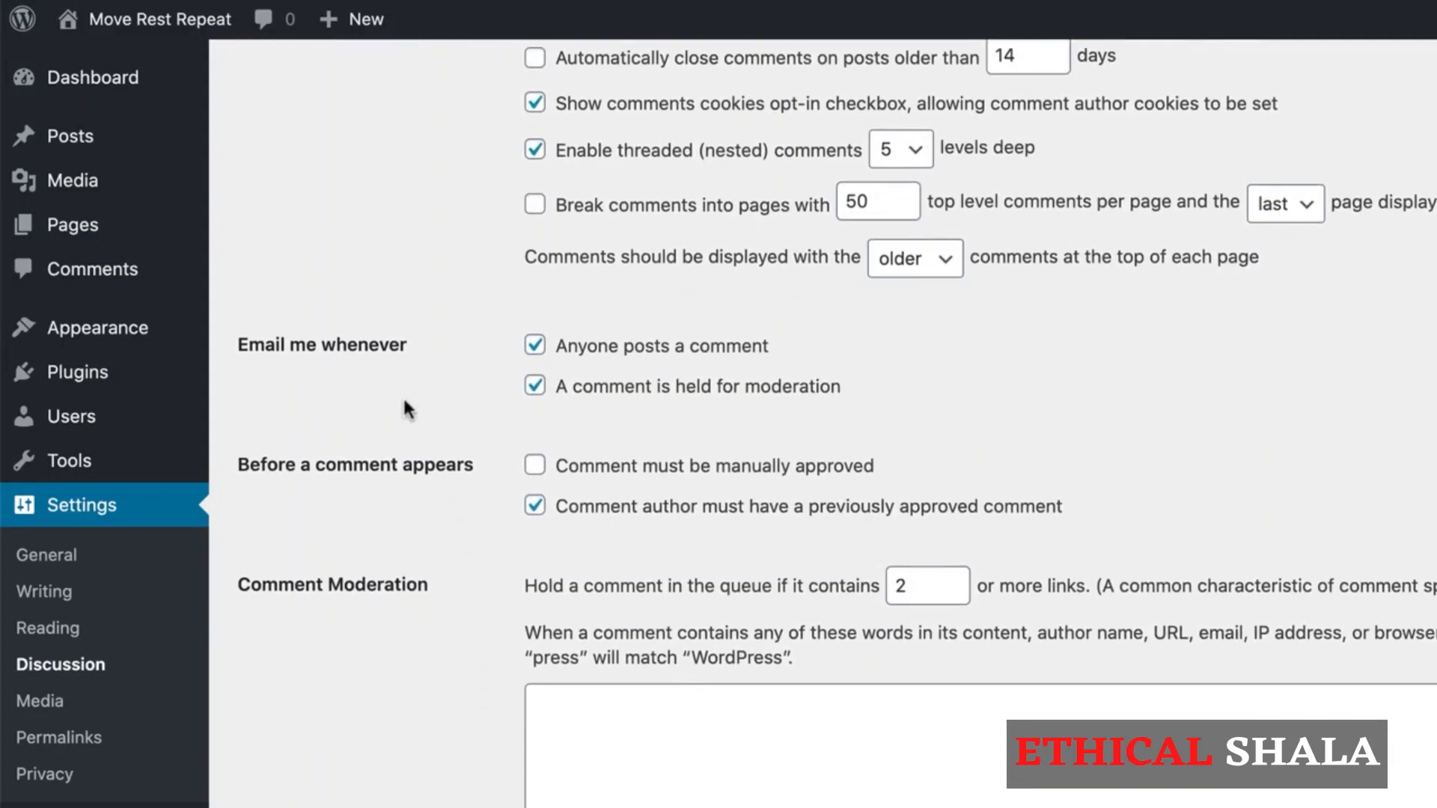
scroll(443, 419, up, 3)
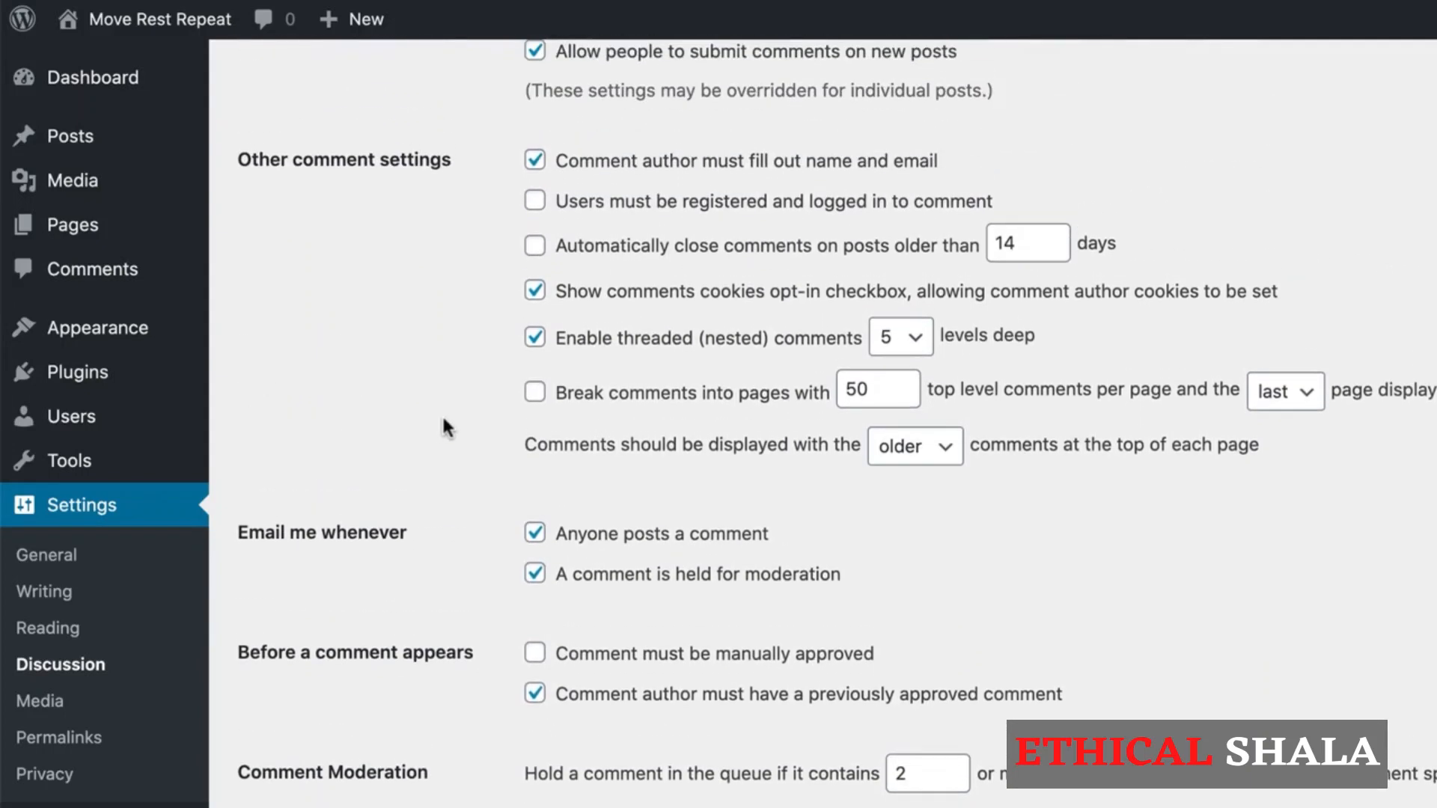
scroll(443, 419, up, 3)
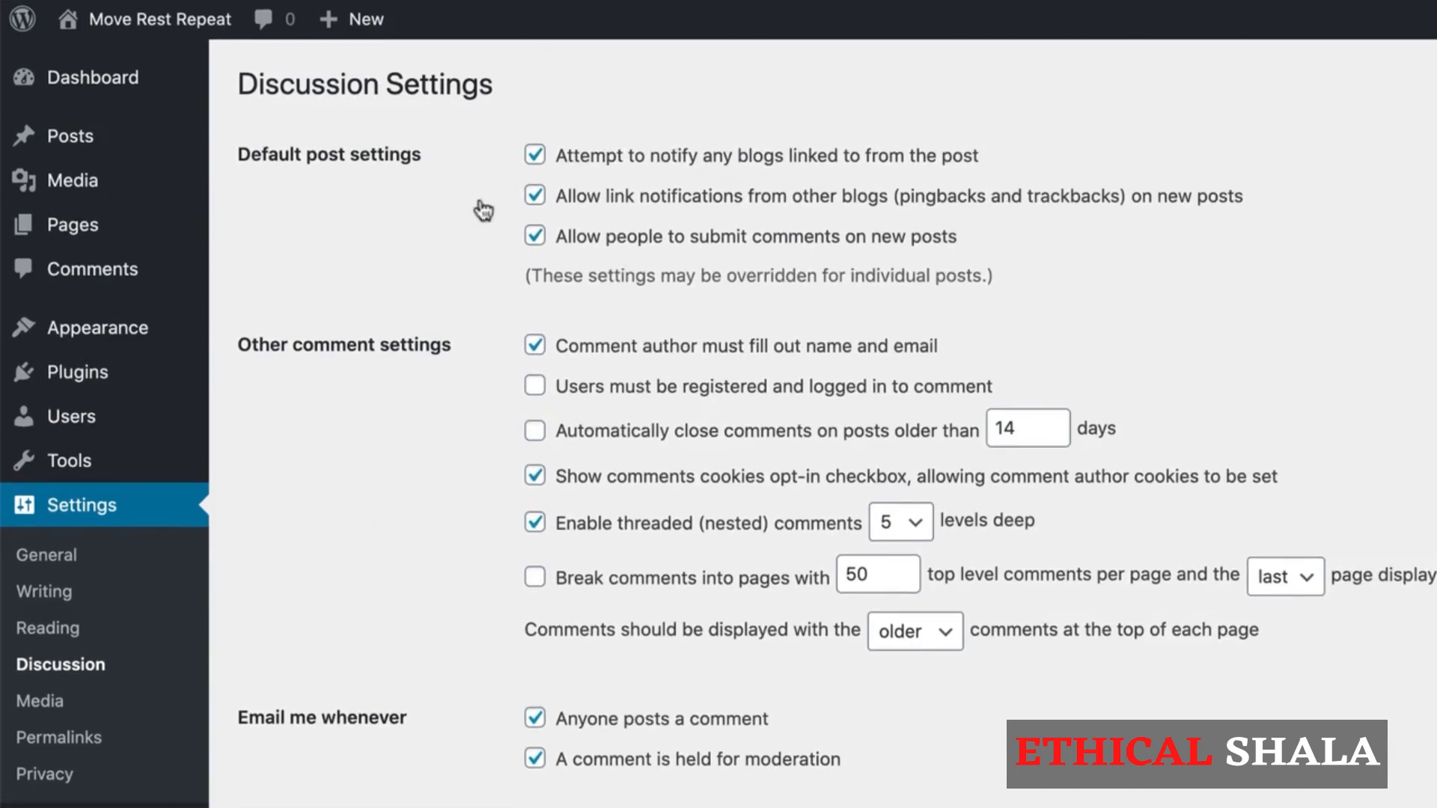
click(535, 238)
click(534, 236)
scroll(465, 307, down, 2)
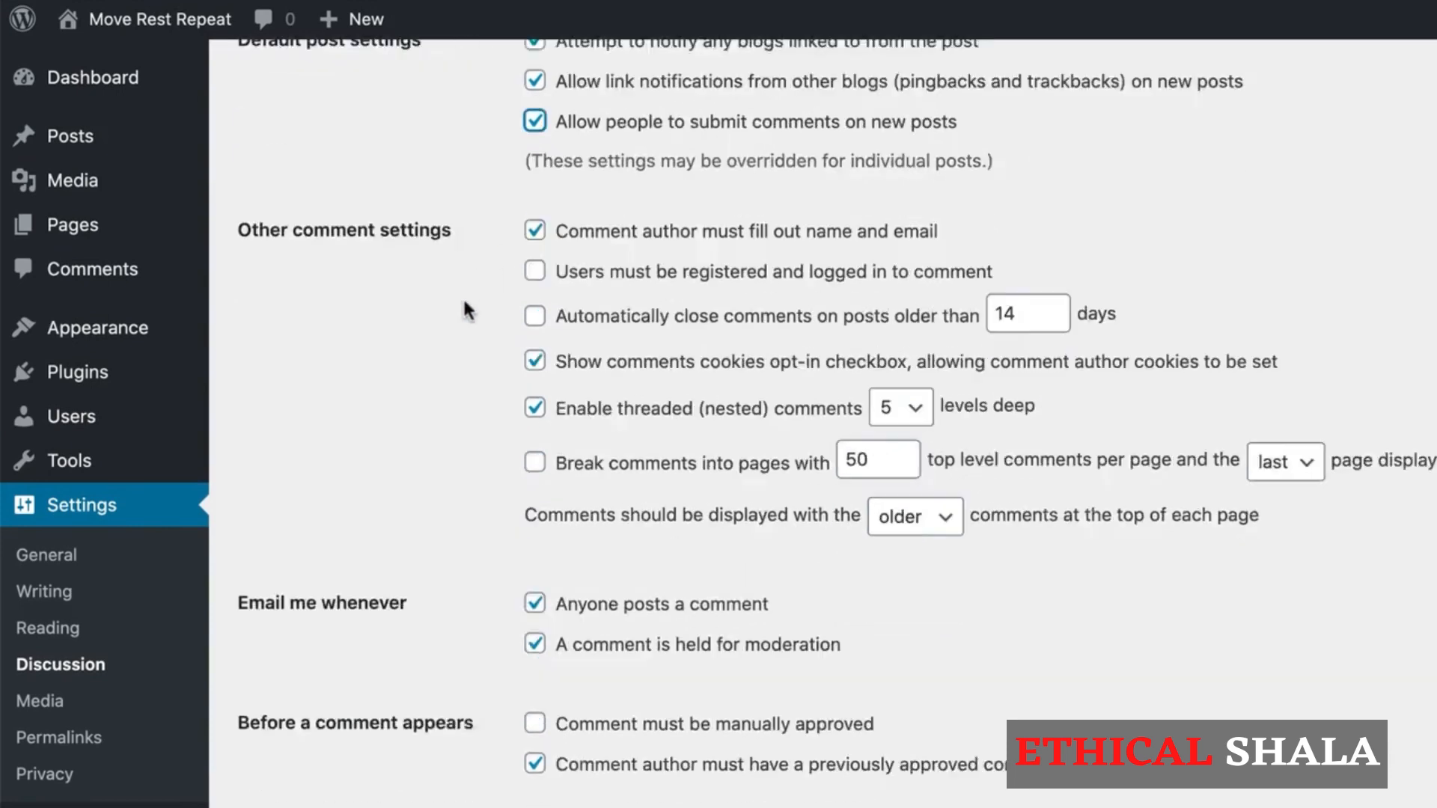
scroll(462, 296, down, 10)
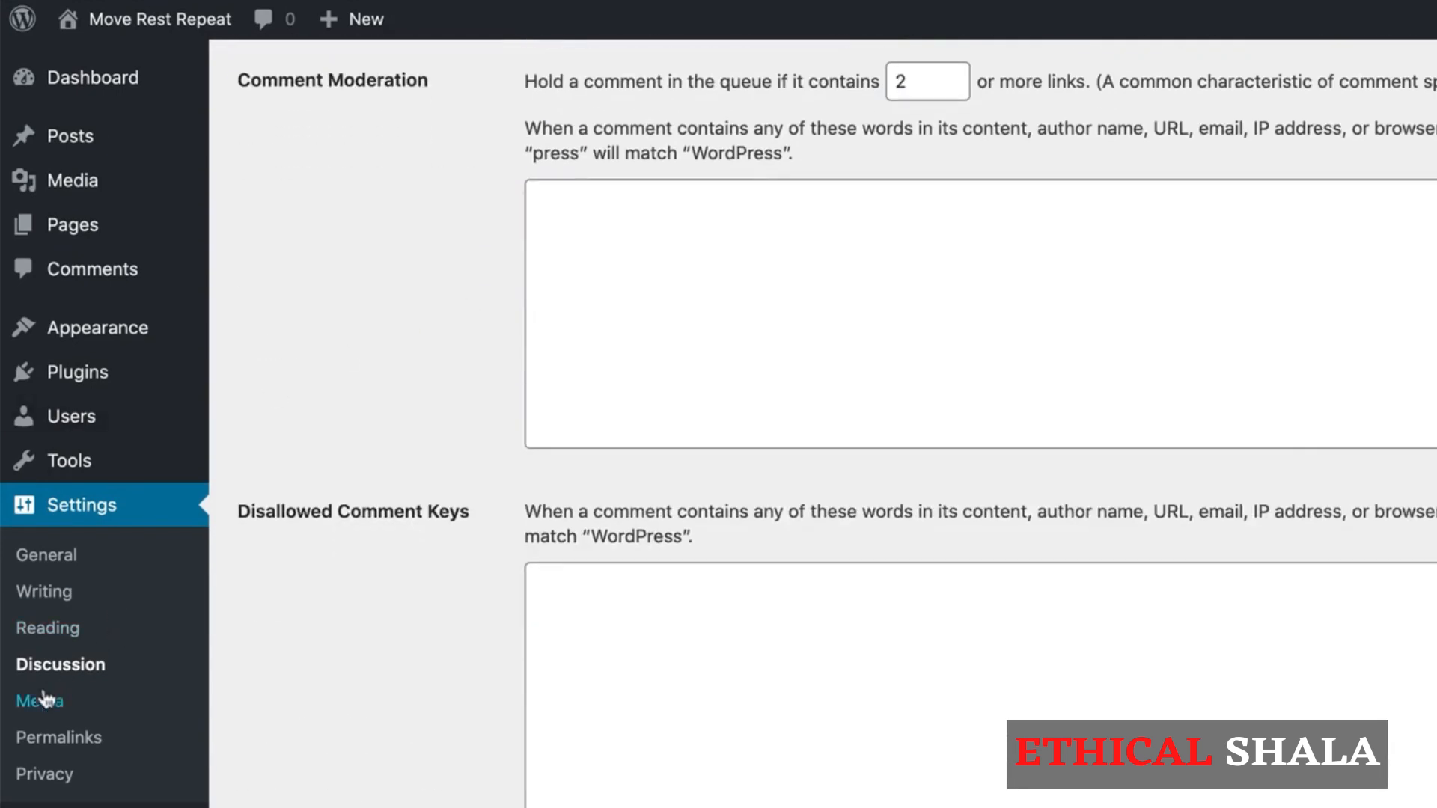
click(43, 701)
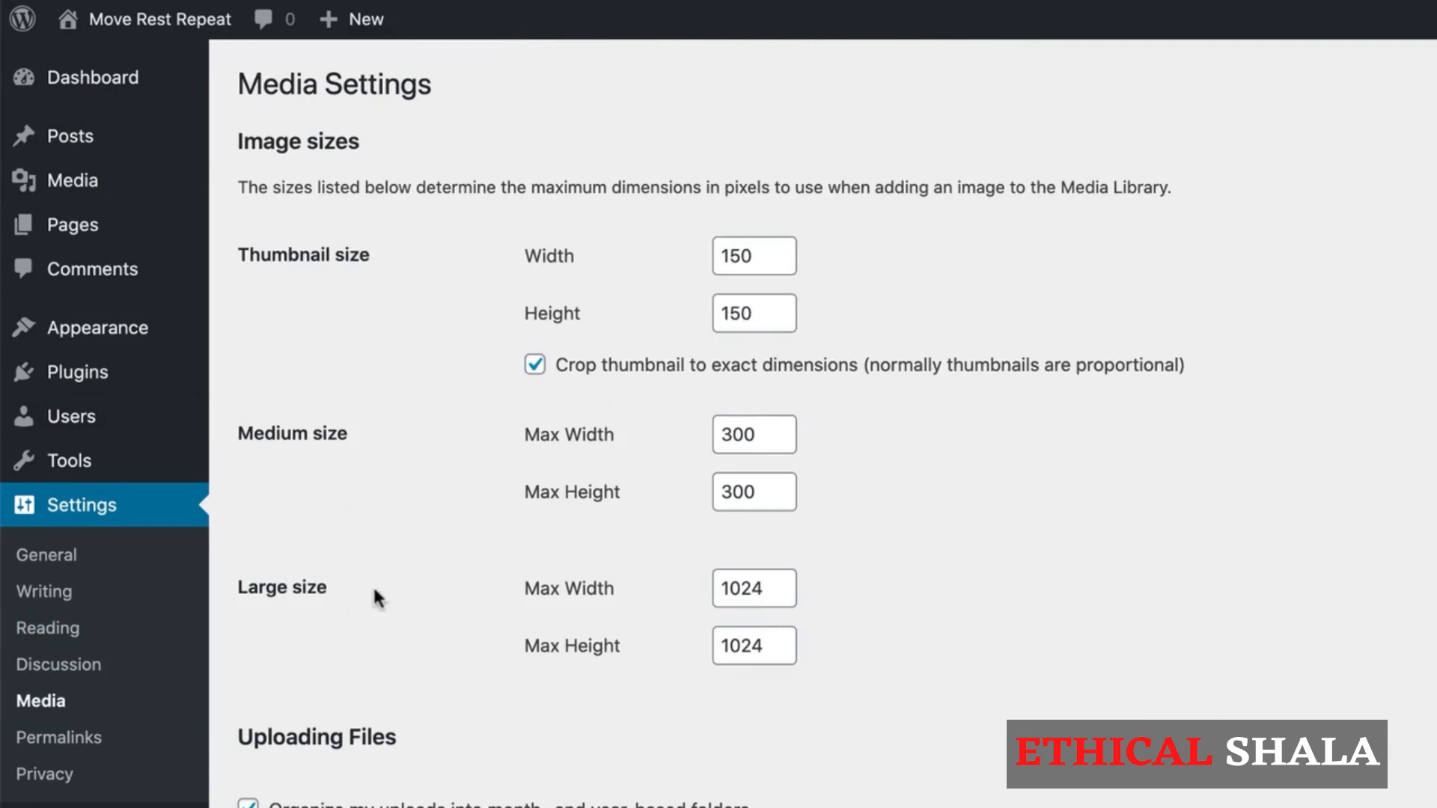
Step: Set the permalinks to the custom structure /%category%/%postname%/ and save the change
click(60, 739)
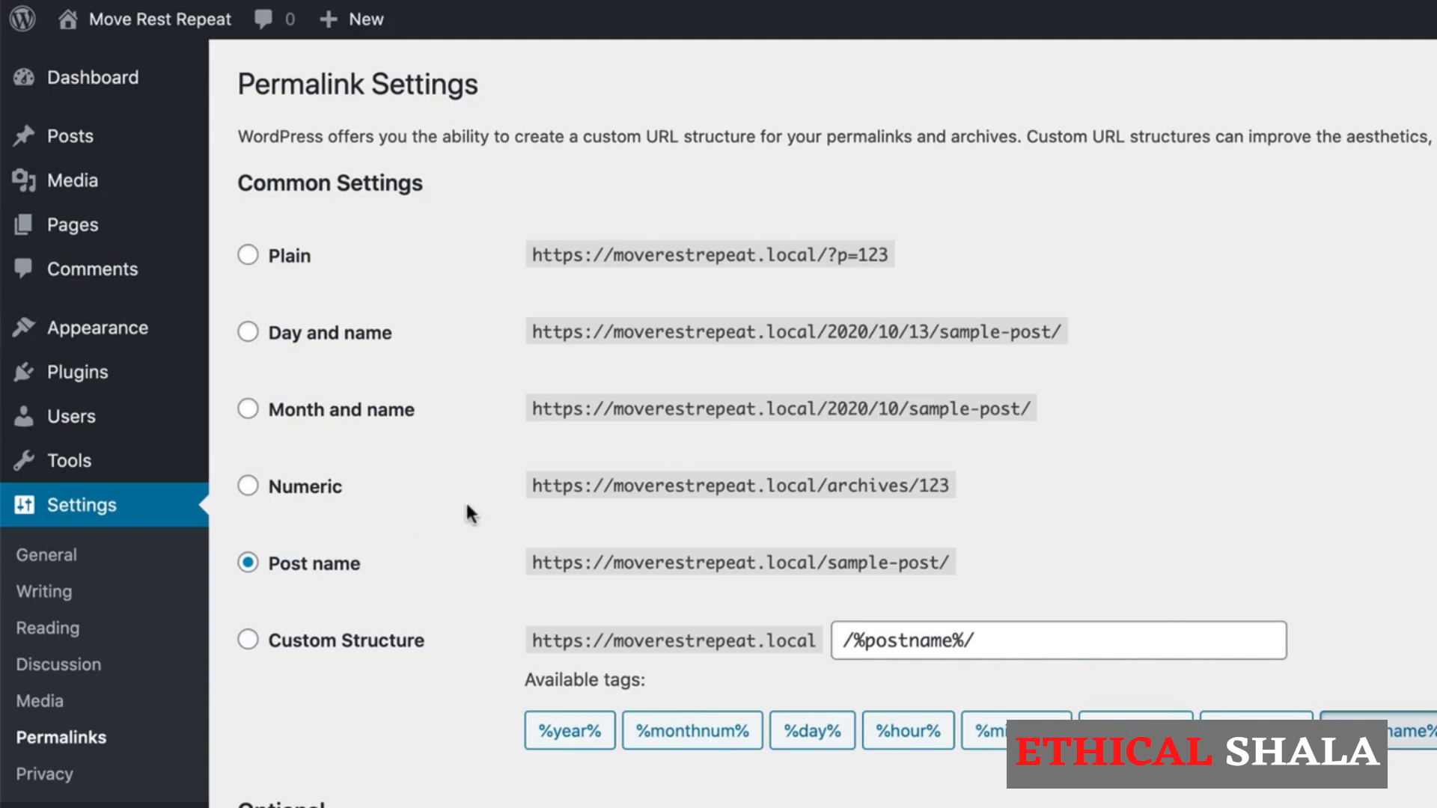
click(247, 643)
drag(1013, 639, 832, 644)
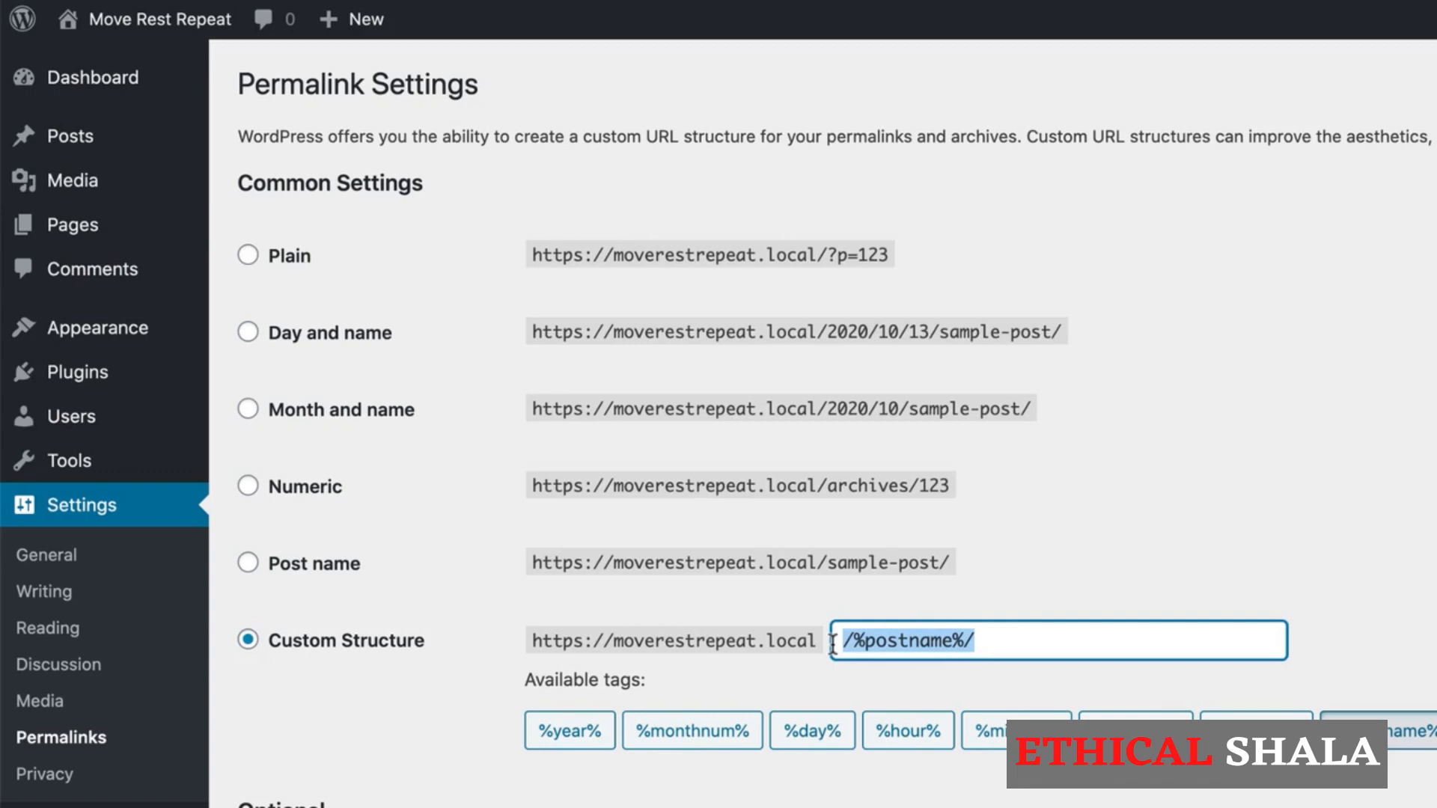
key(BackSpace)
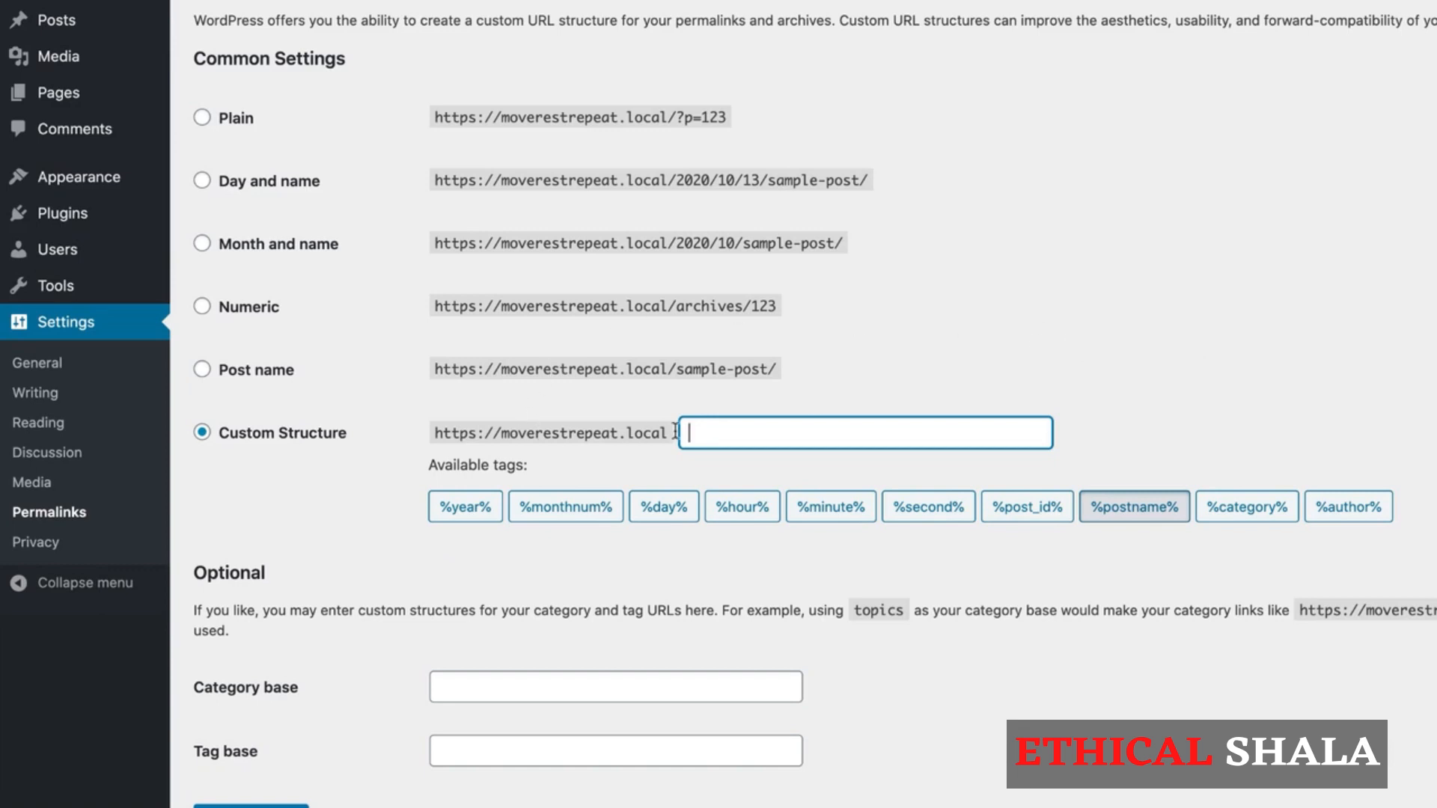
click(1244, 515)
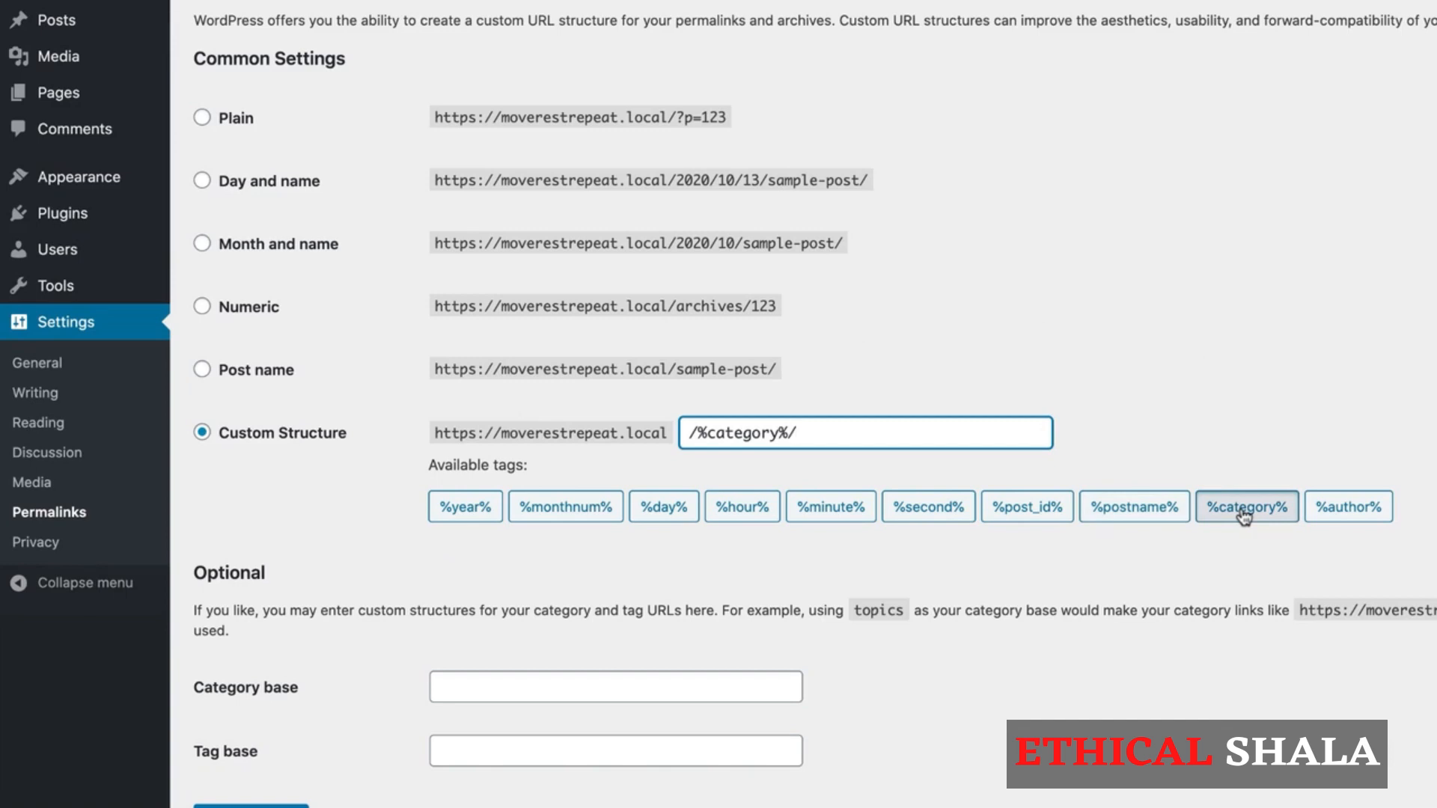
click(1127, 513)
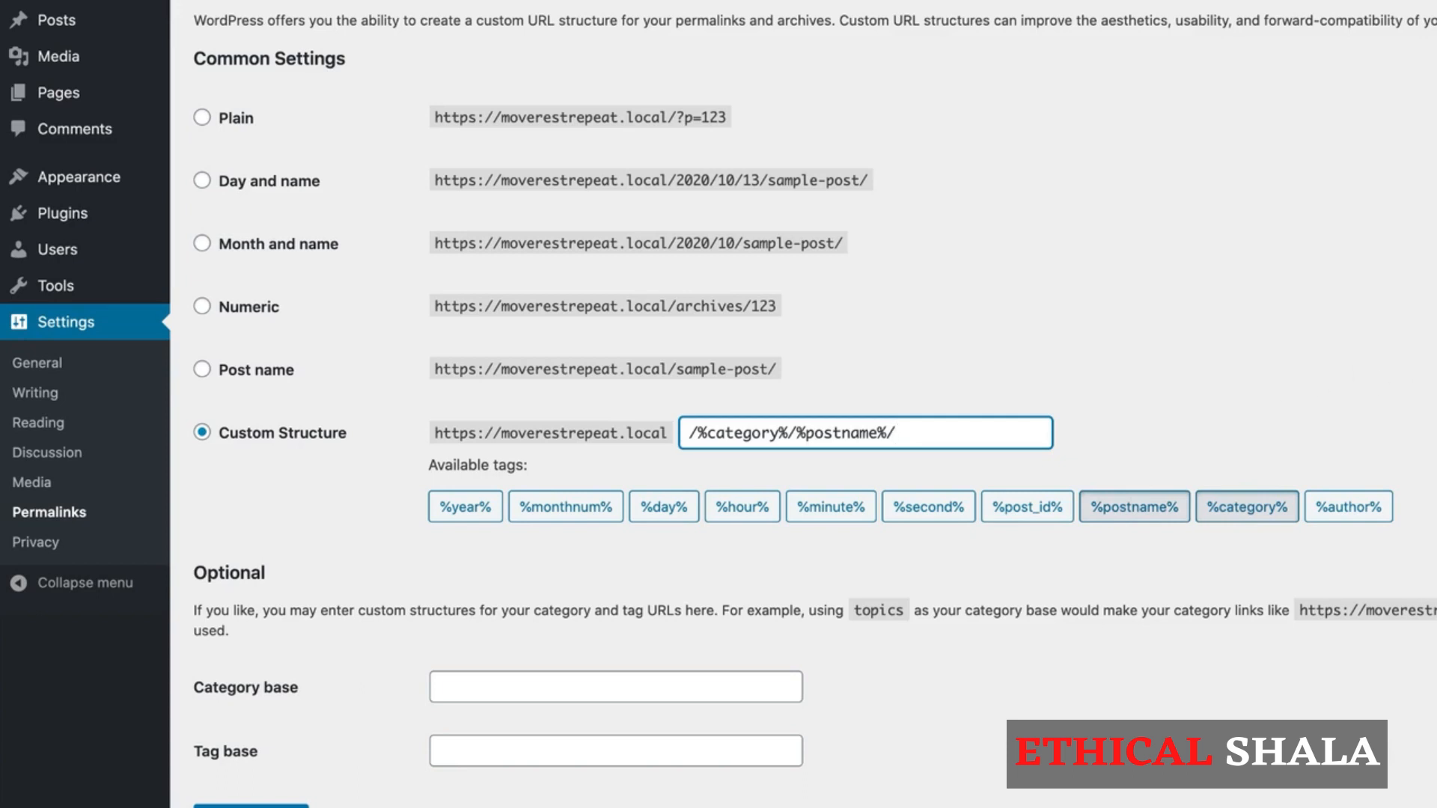
scroll(815, 411, down, 1)
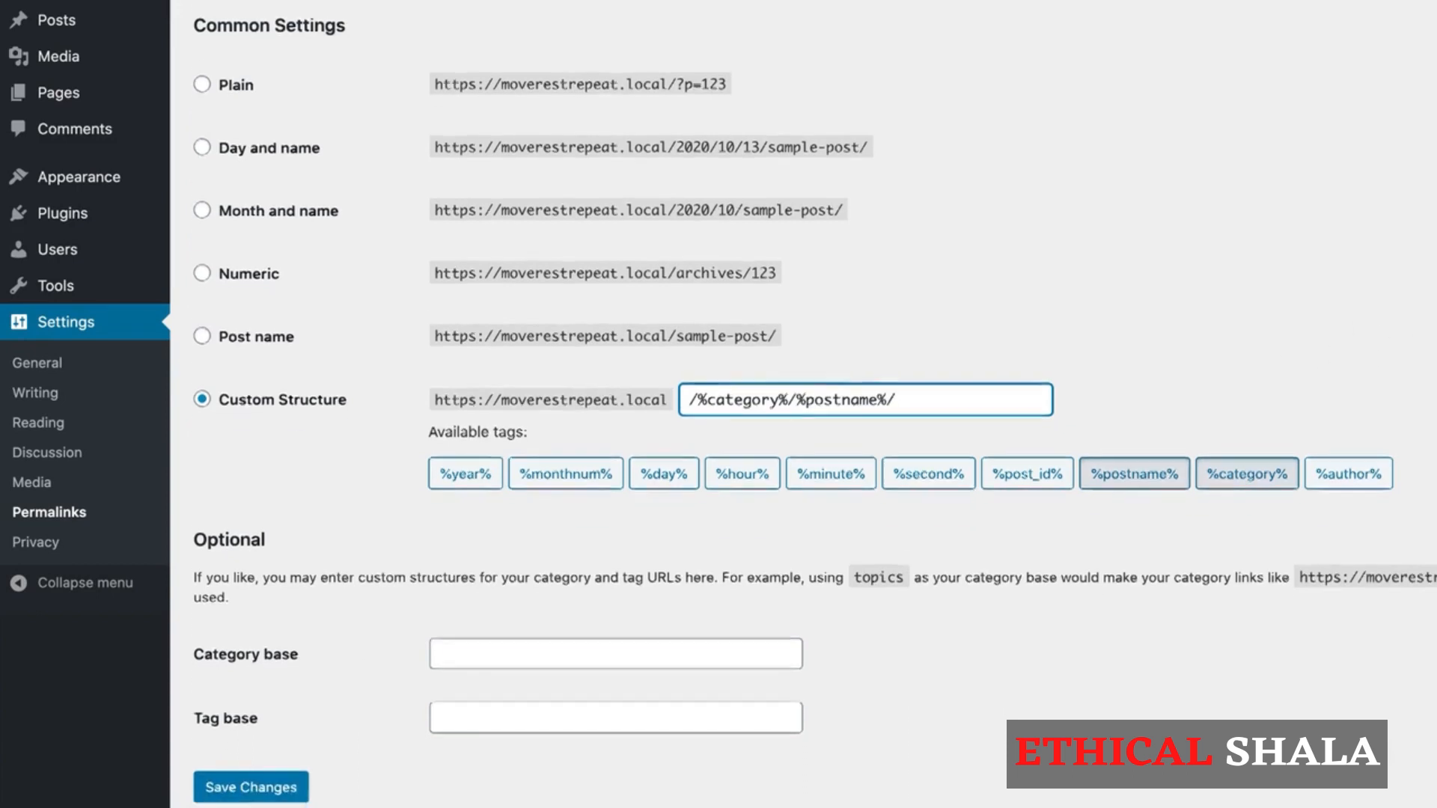
scroll(815, 411, down, 1)
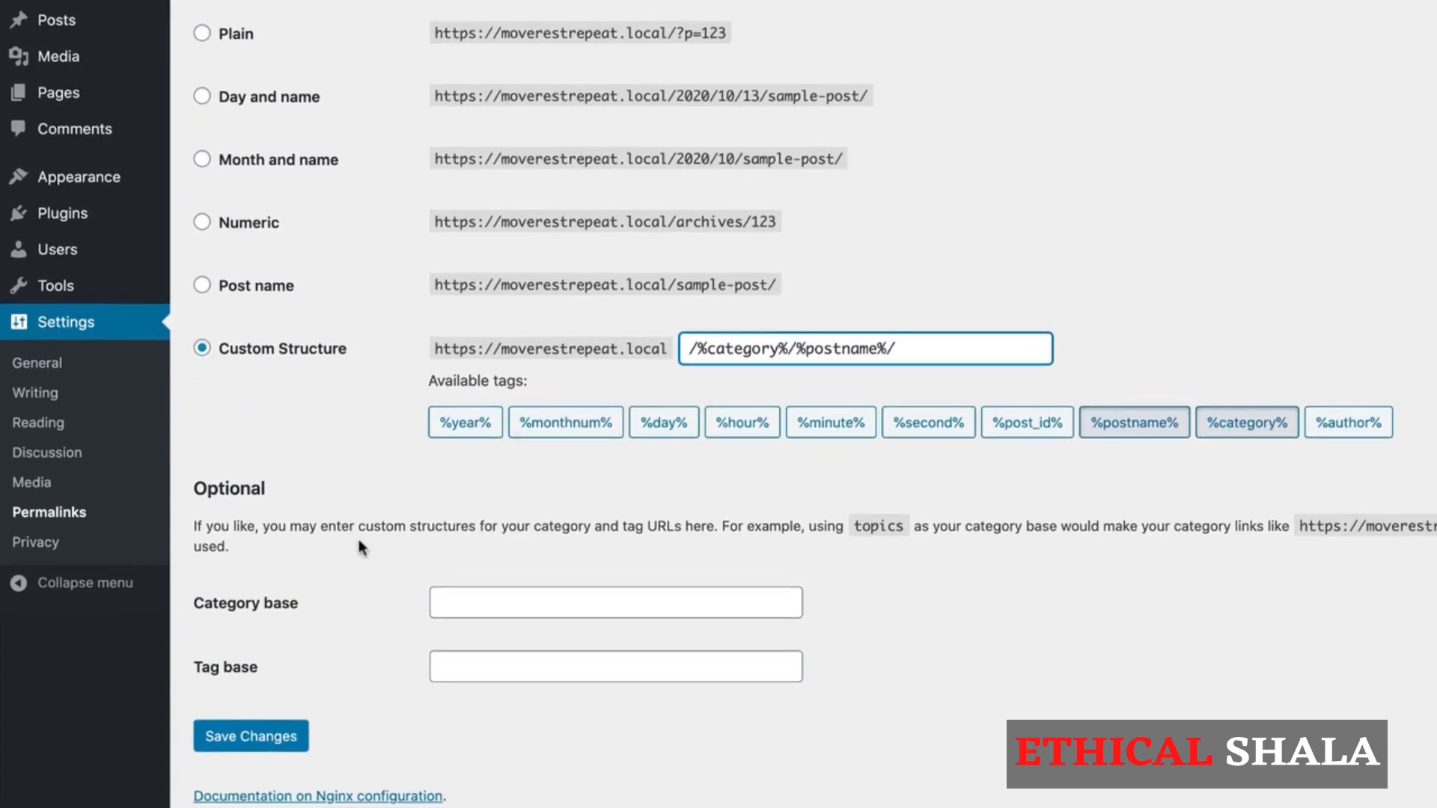
click(261, 747)
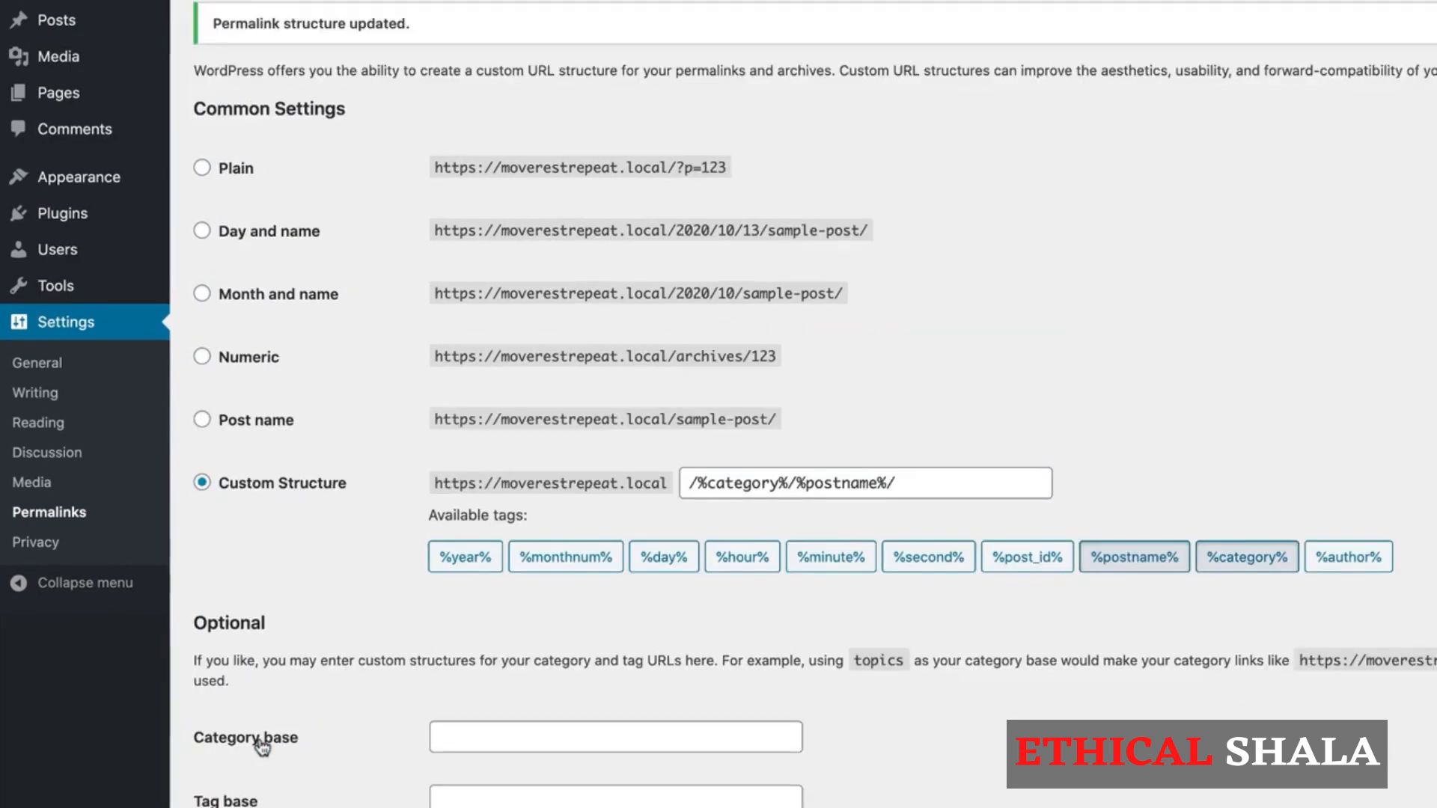
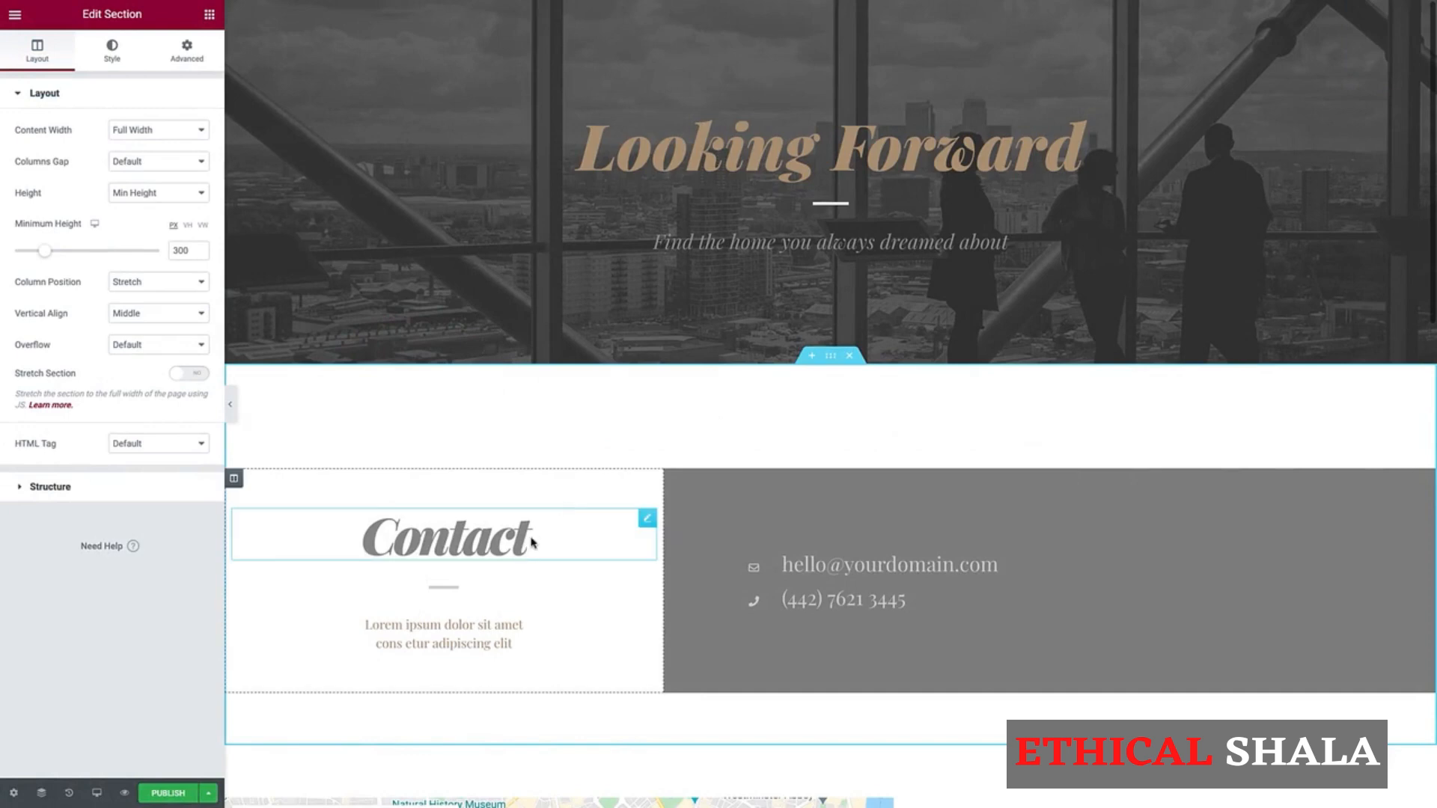
Step: Change the Contact heading to "Contact Us" and widen the column that holds it
click(529, 539)
text(Us)
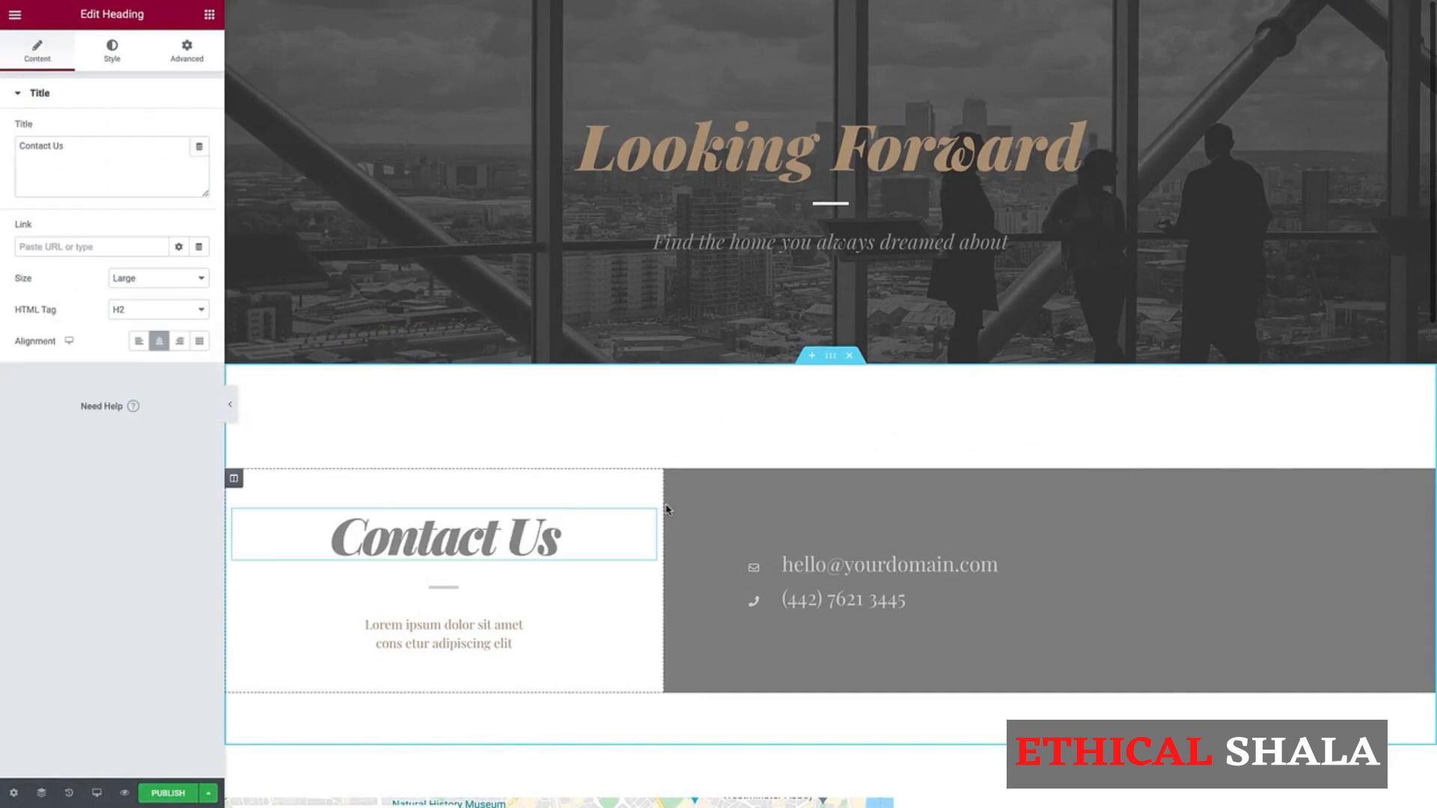
drag(668, 509, 936, 510)
Step: Narrow the map column in the London section and change the London heading to "Germany"
scroll(711, 428, down, 5)
scroll(710, 428, down, 1)
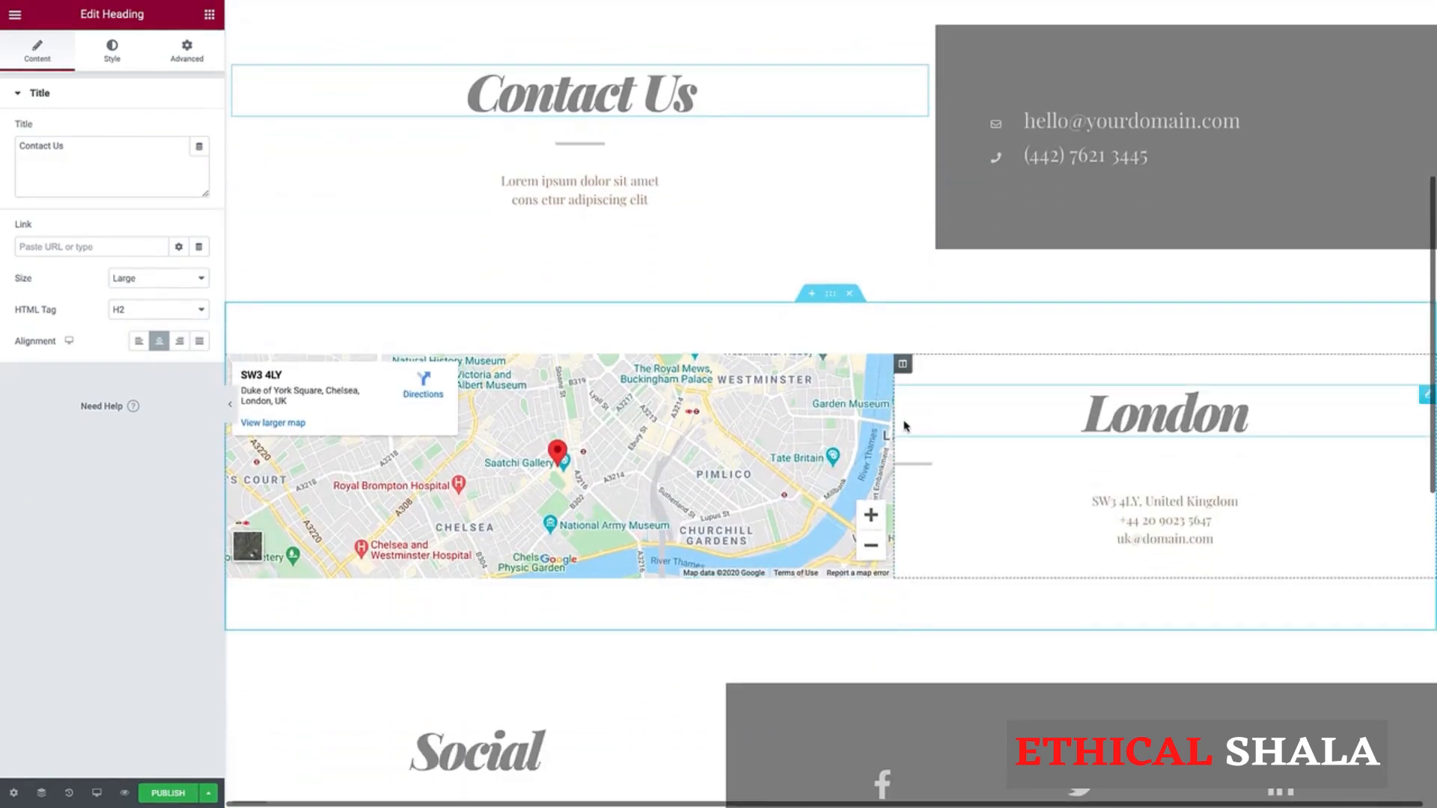
drag(893, 427, 760, 434)
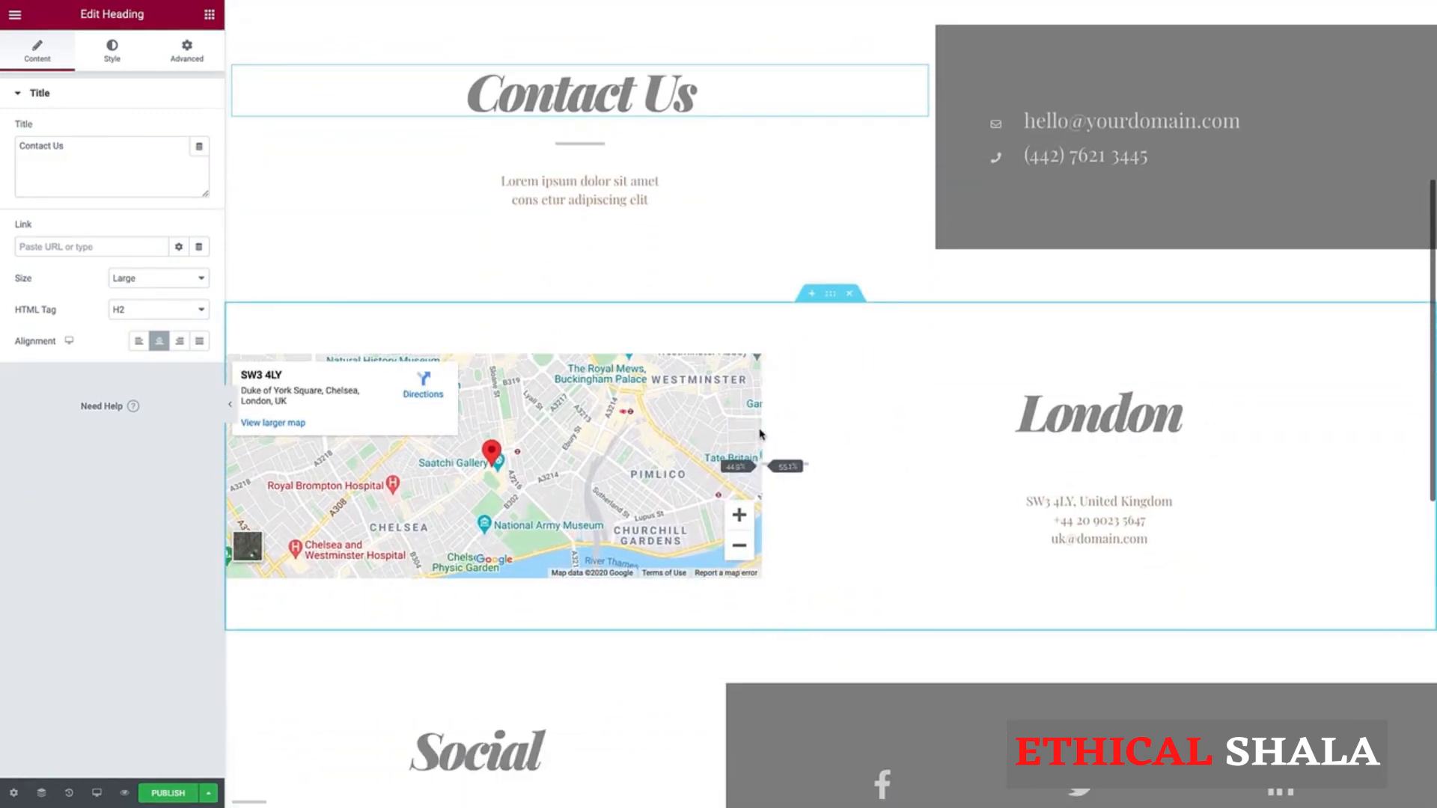
double_click(1099, 414)
text(Germany)
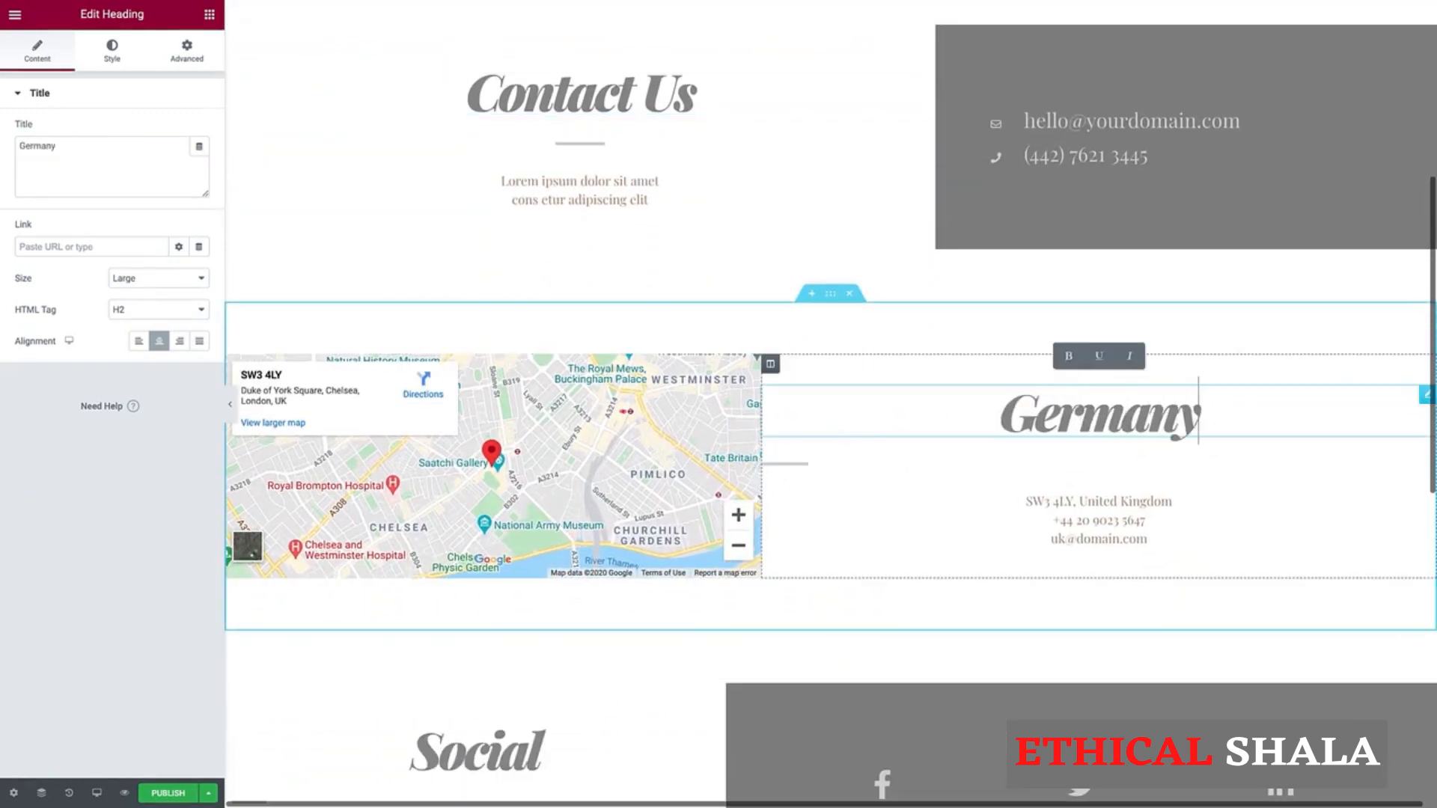
Step: Open the Facebook icon in the Social section for editing
scroll(710, 462, down, 4)
scroll(710, 462, down, 1)
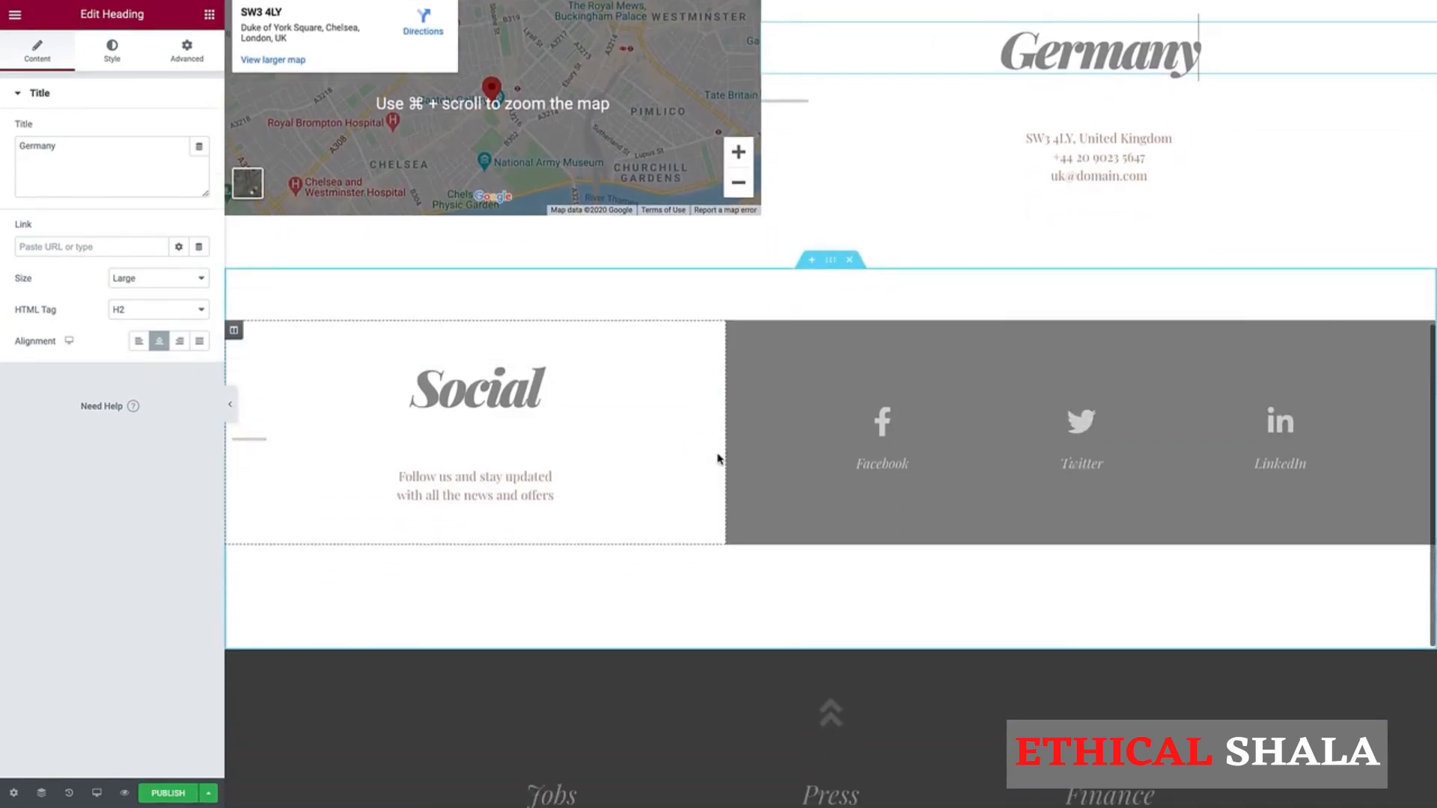
click(968, 417)
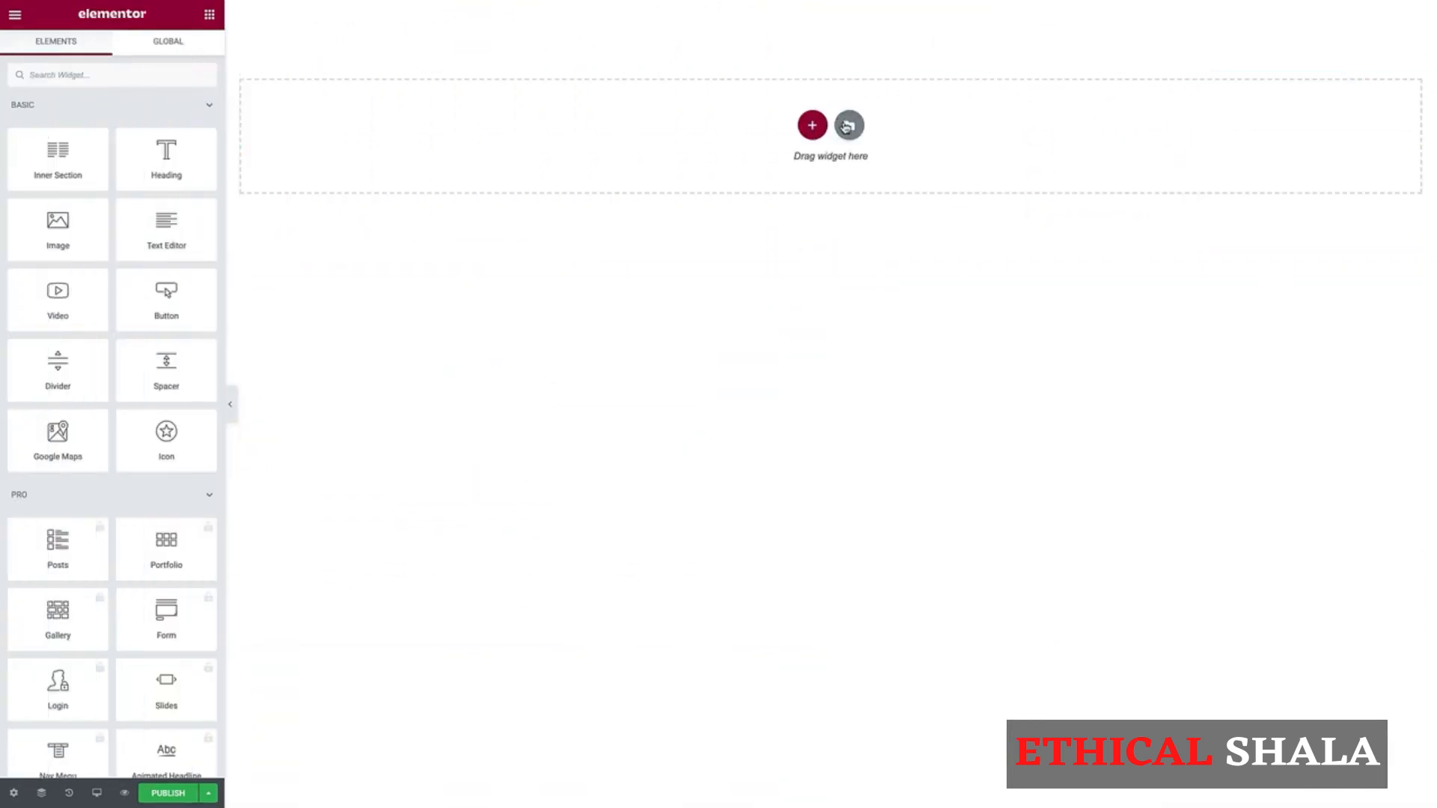
Step: Insert the first "Company is a collective" block from the template library into the empty page area
click(850, 123)
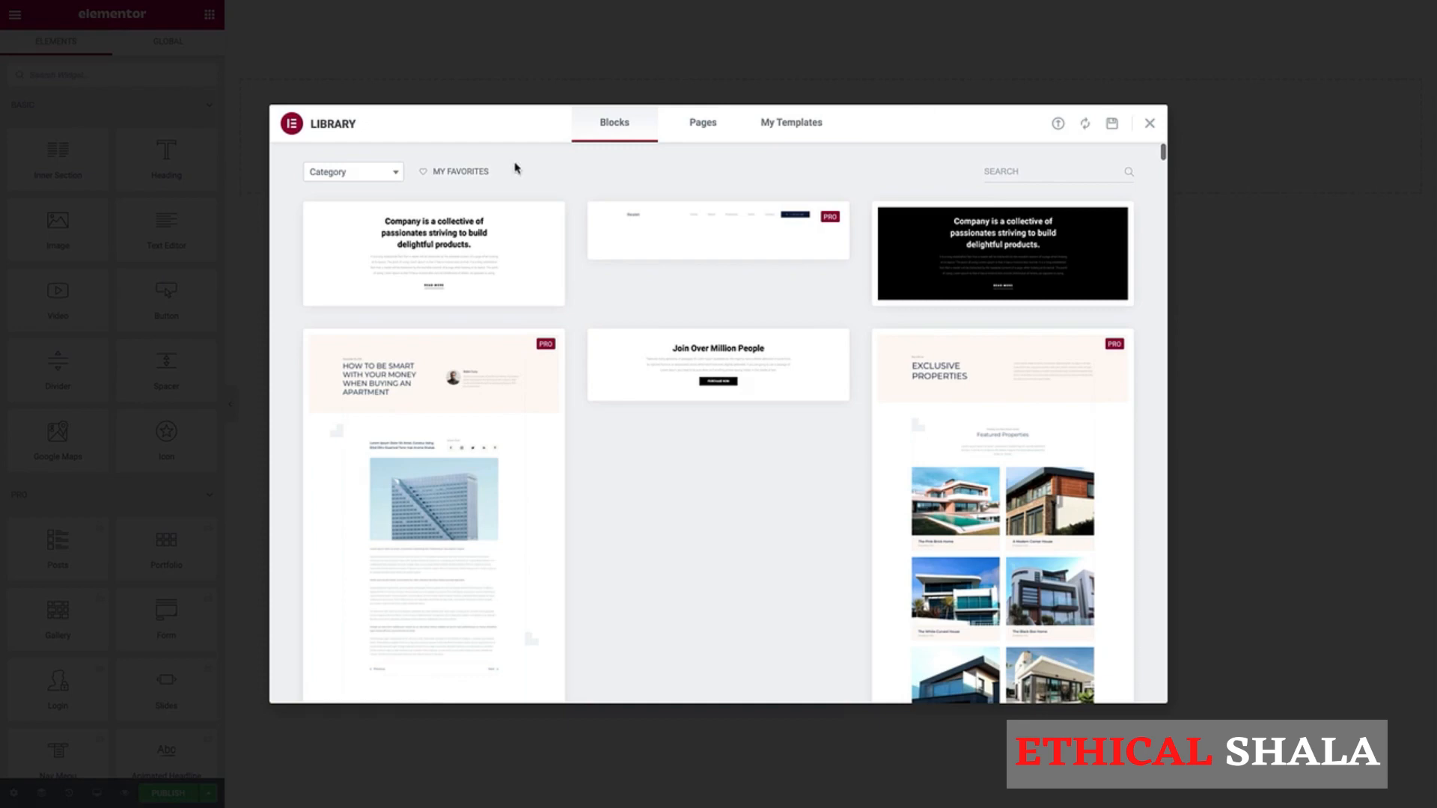
mouse_move(372, 285)
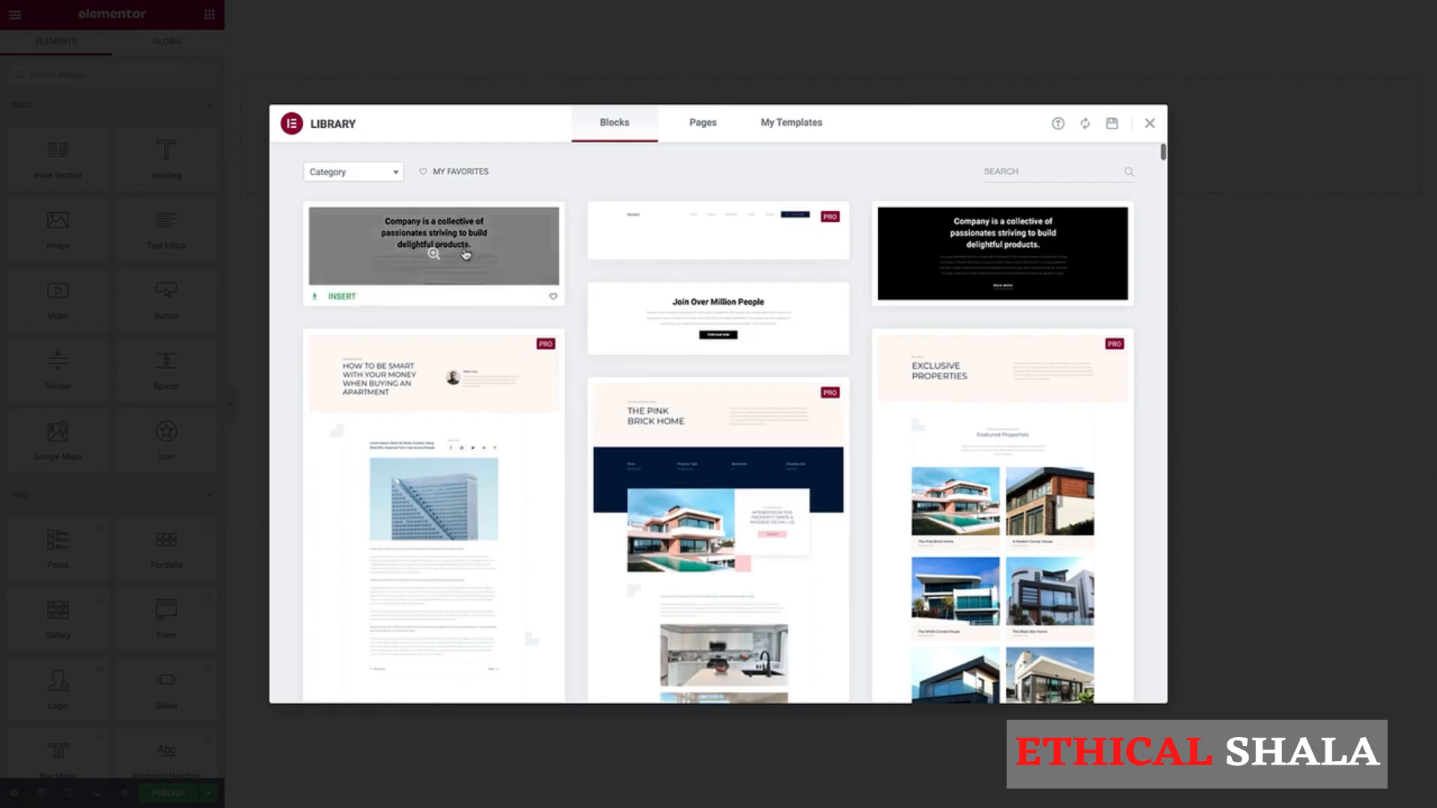
click(343, 295)
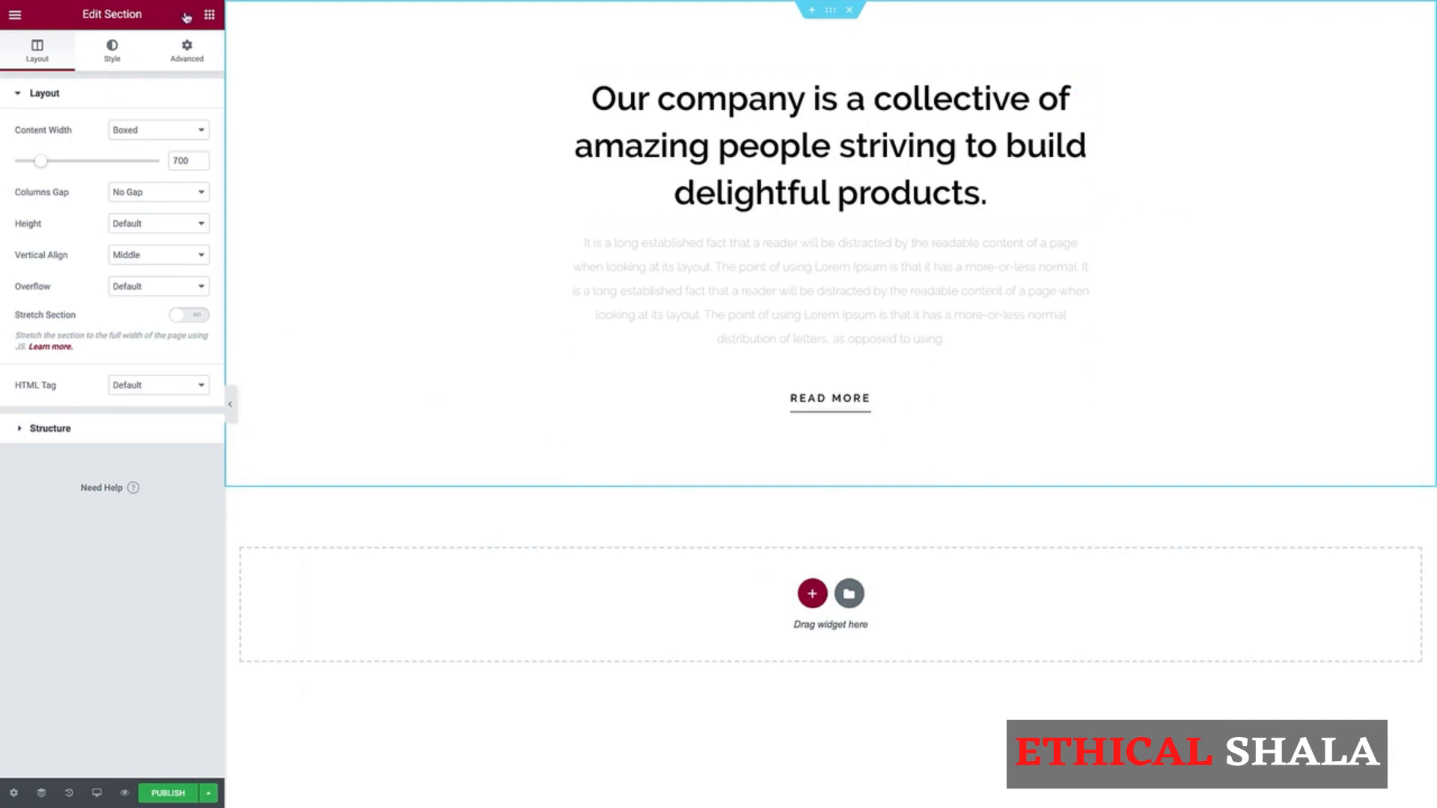
Step: Place an Image widget directly below the Read More button and open its context options
click(208, 15)
drag(59, 230, 868, 415)
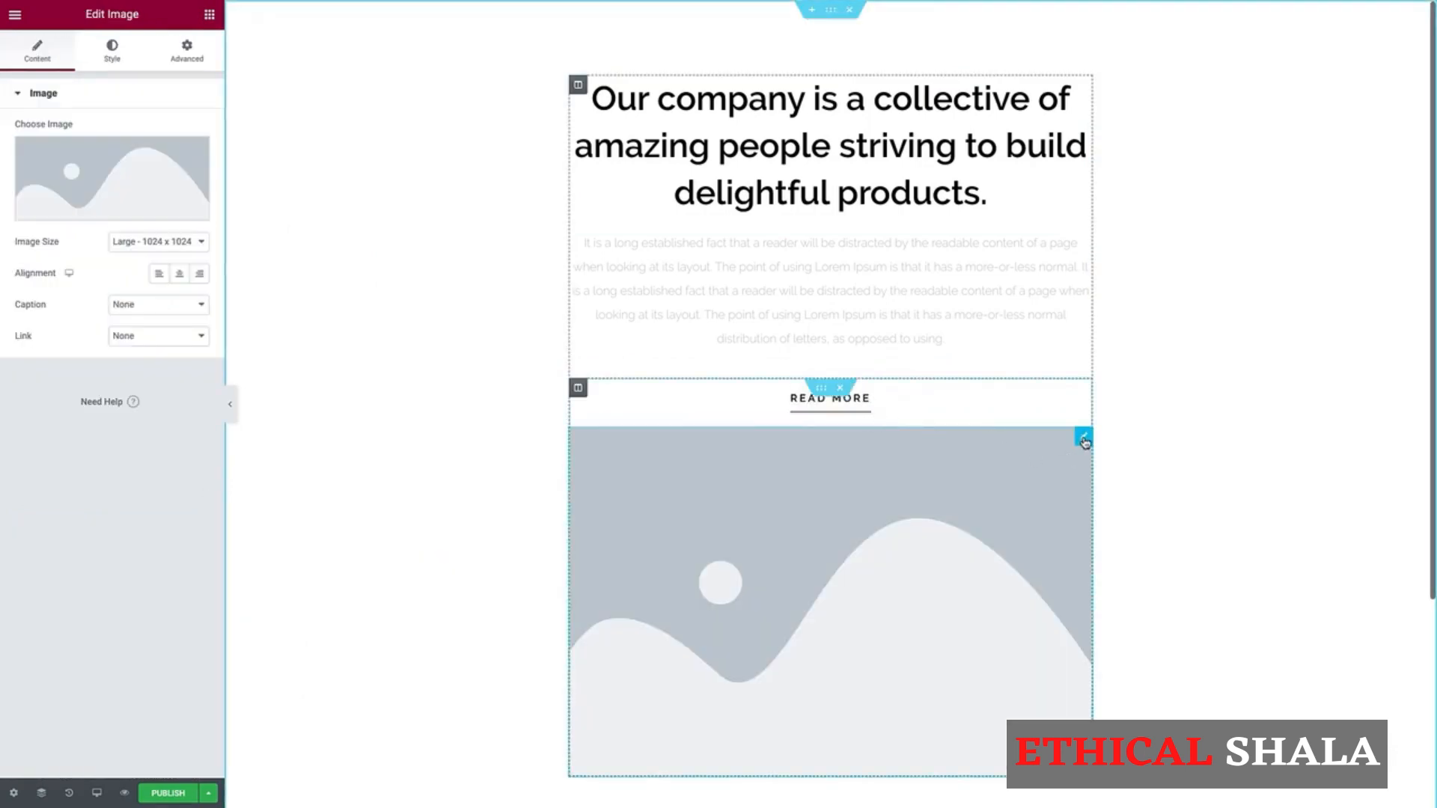
right_click(1084, 441)
click(1127, 652)
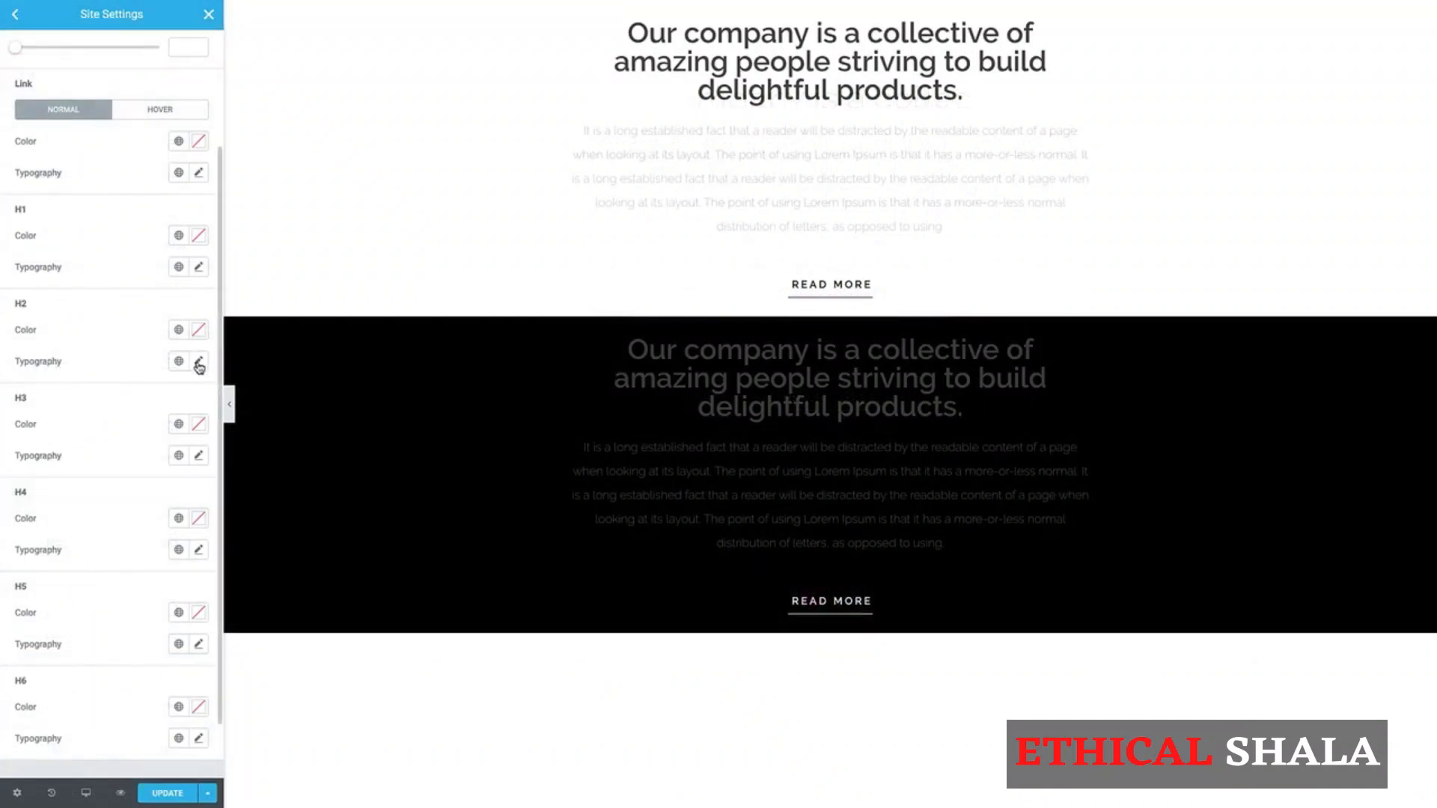
Step: Set the site-wide H2 headings to the Lato font family and pick a dark greyish-blue text color for them
click(198, 362)
click(165, 431)
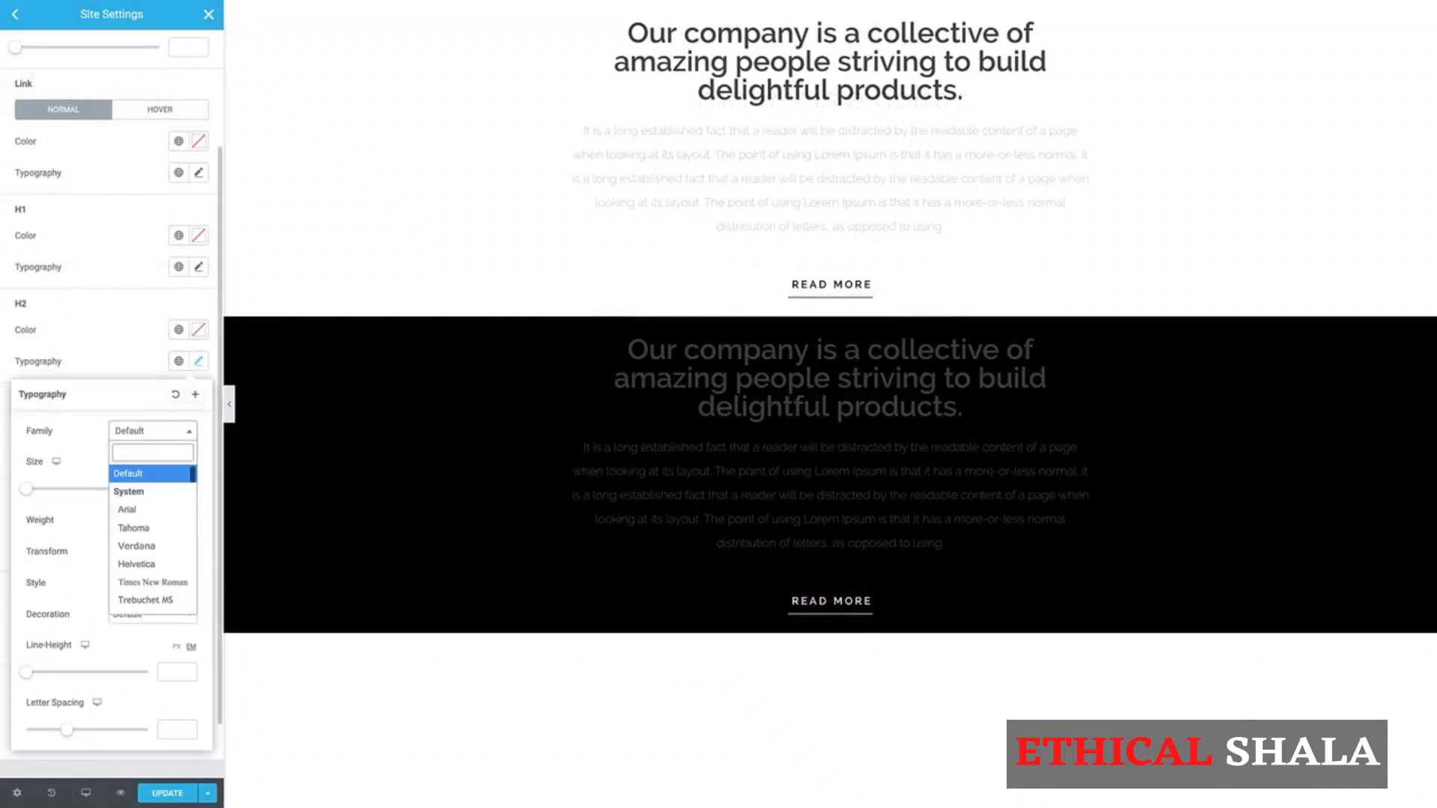
text(lato)
click(134, 497)
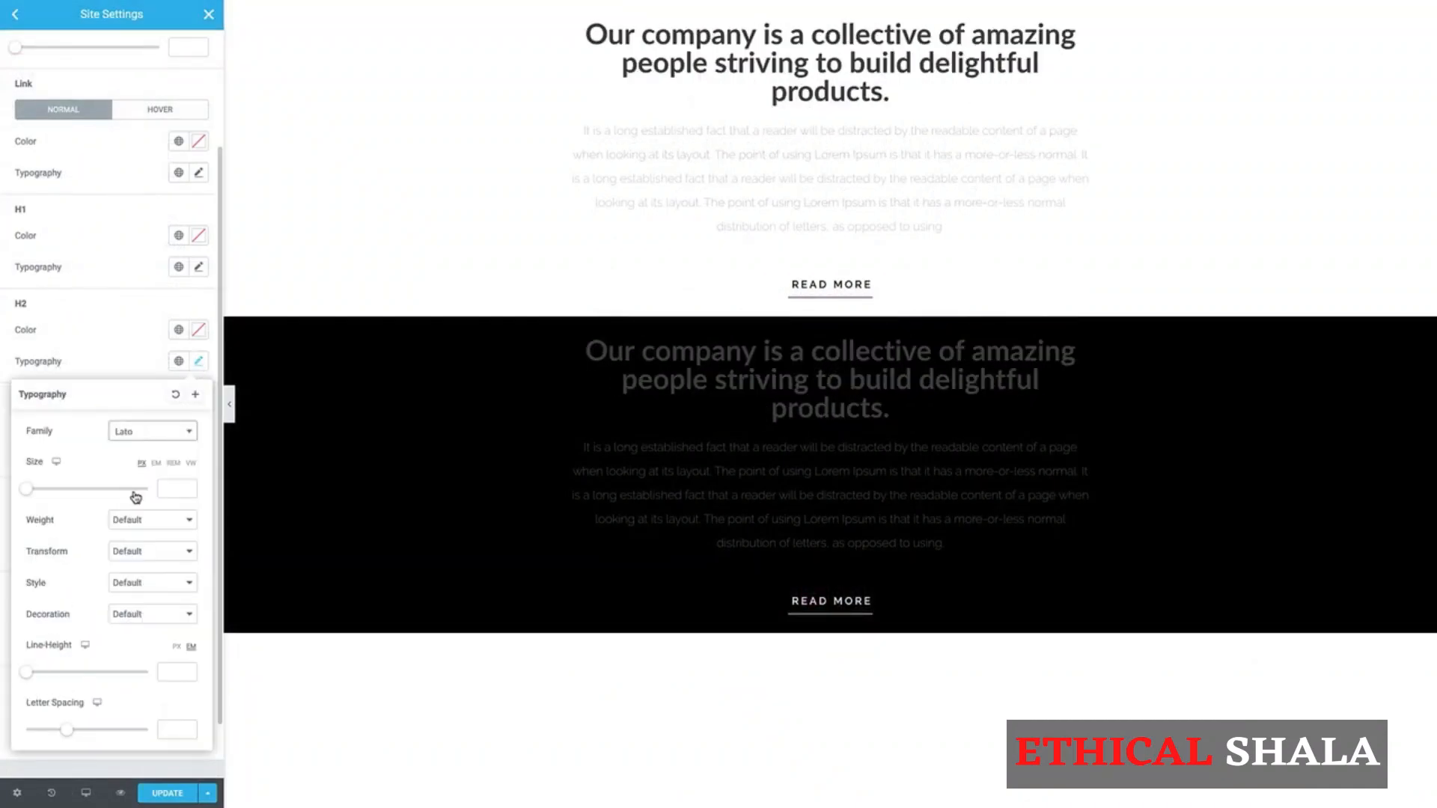
click(196, 330)
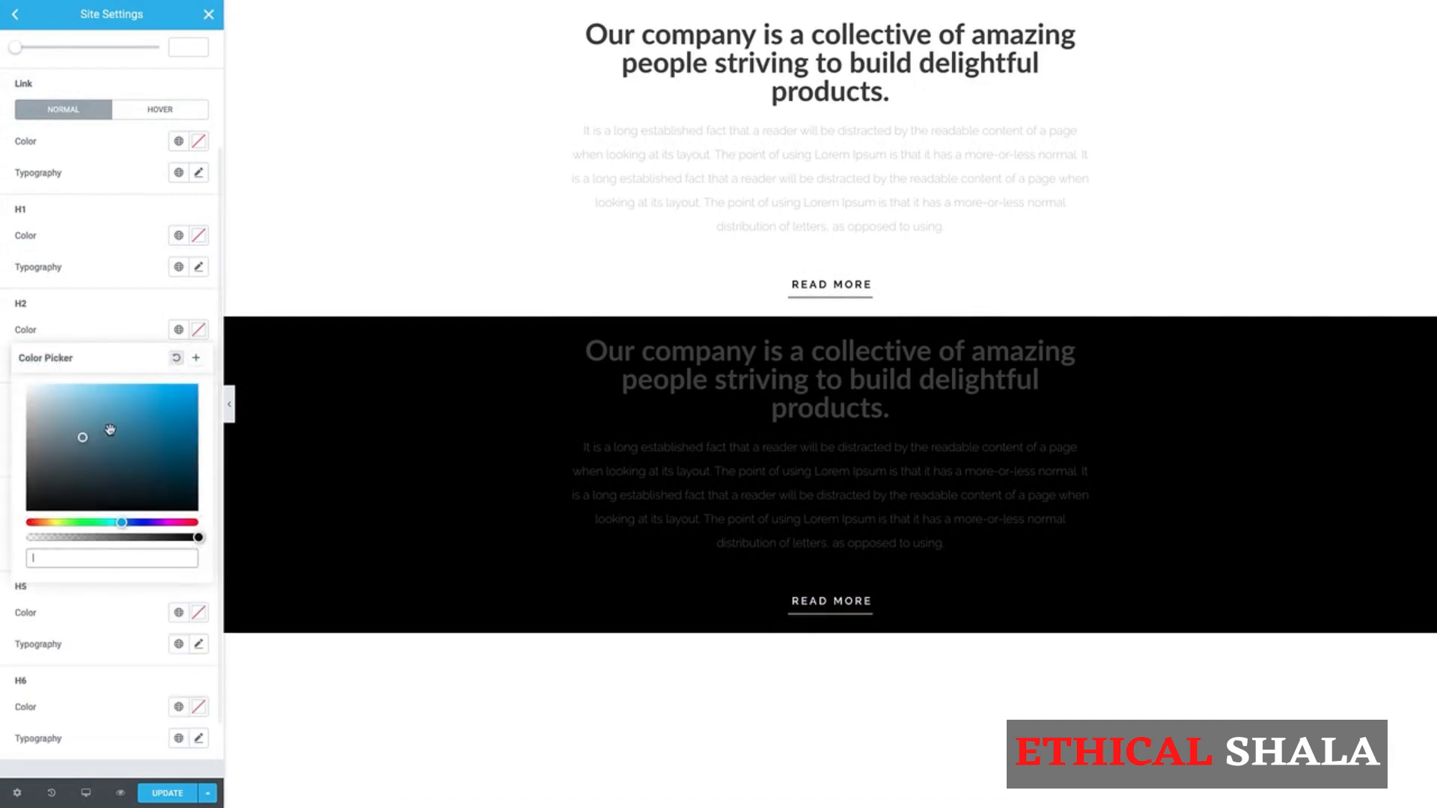
click(81, 441)
mouse_move(83, 440)
mouse_down()
mouse_move(122, 421)
mouse_move(62, 470)
mouse_up()
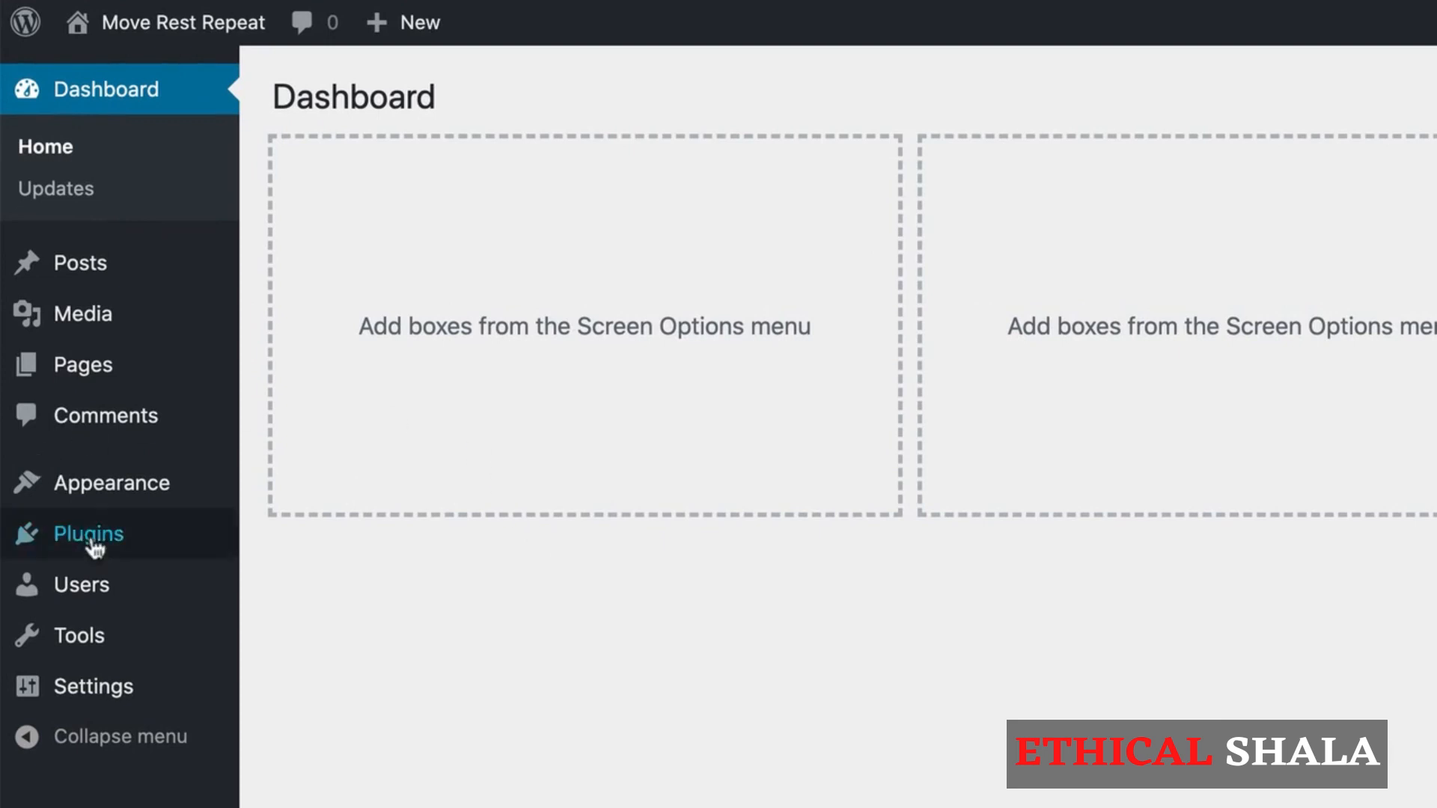
Step: Search the plugin directory for "elementor" to add a new plugin
mouse_move(211, 535)
click(128, 536)
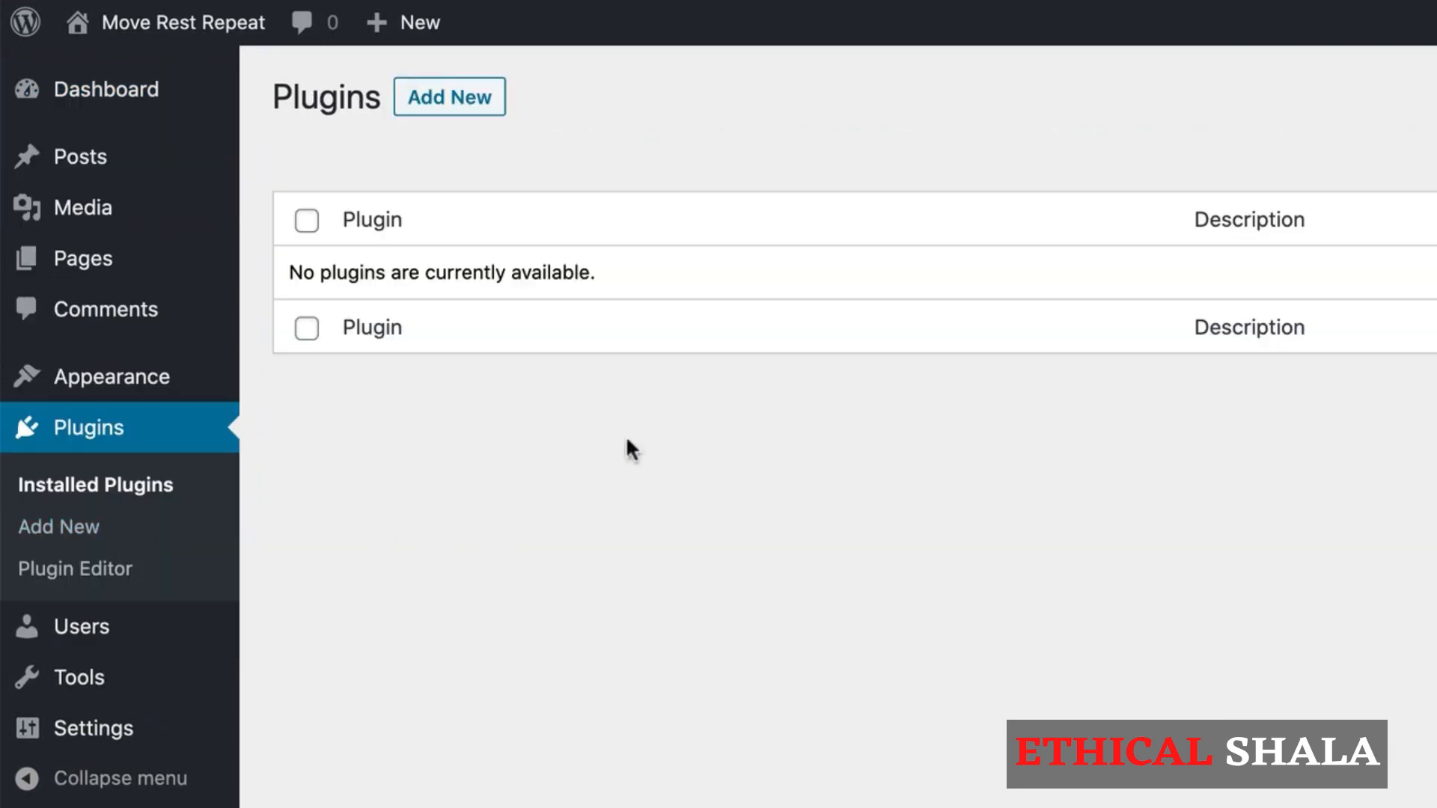
click(446, 101)
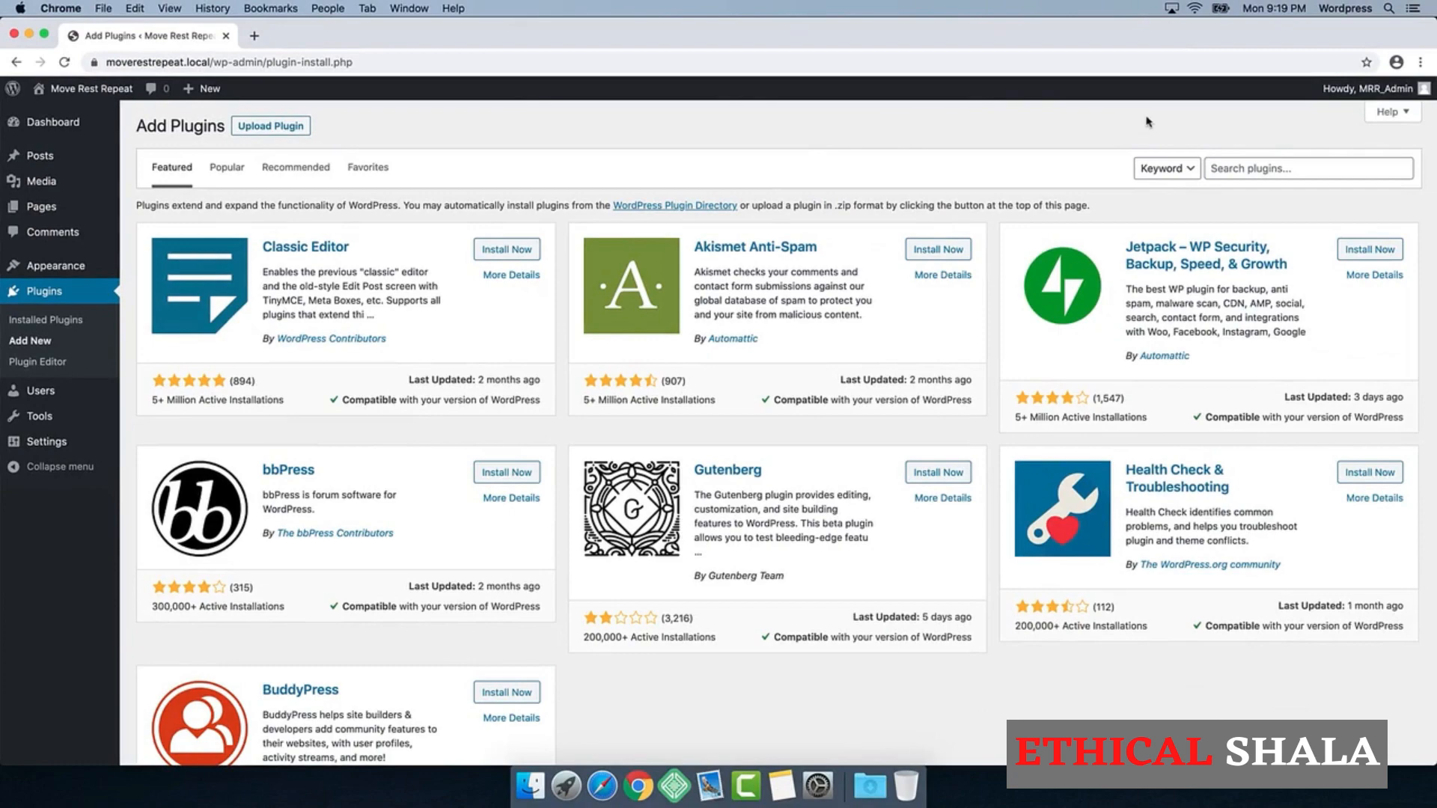
click(1228, 166)
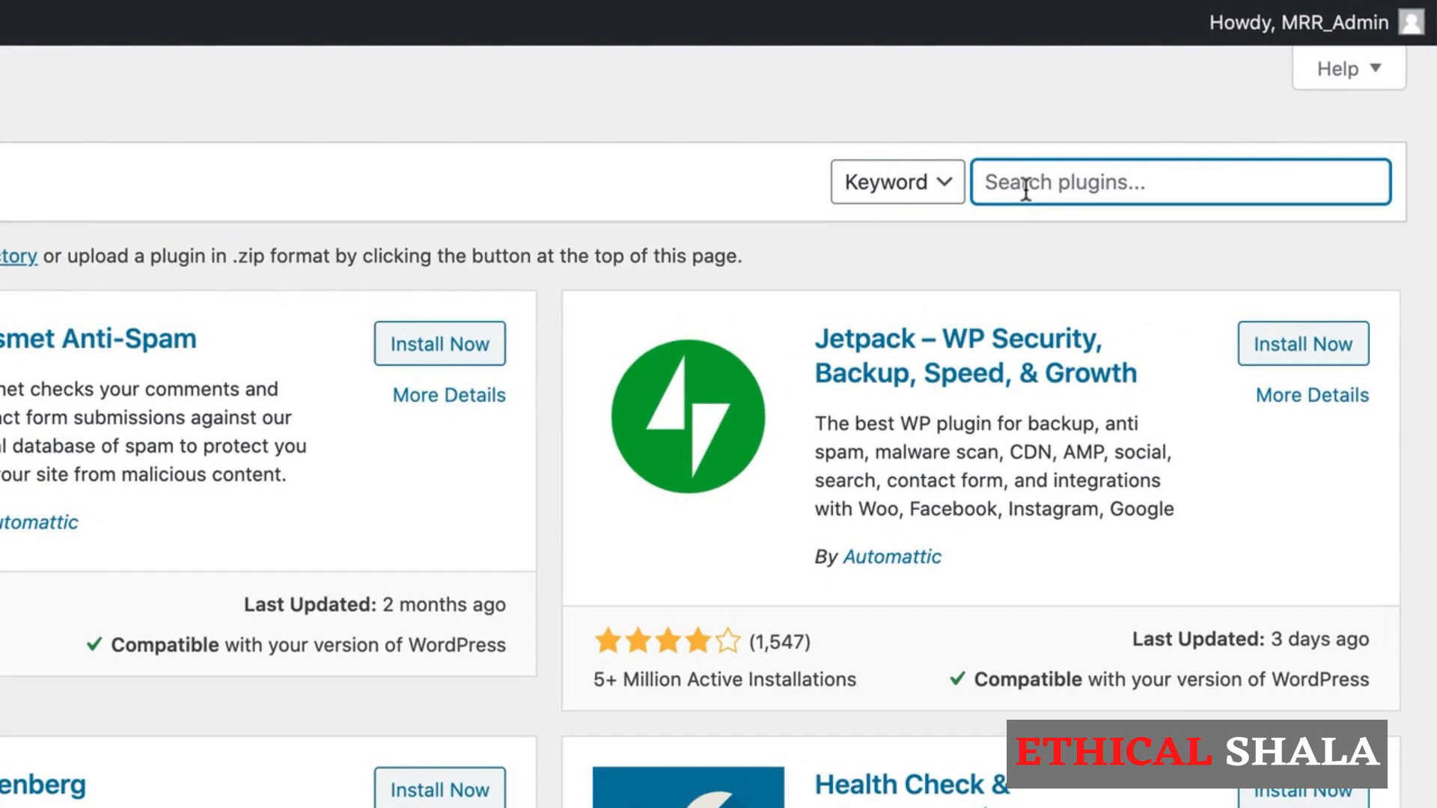
text(elementor)
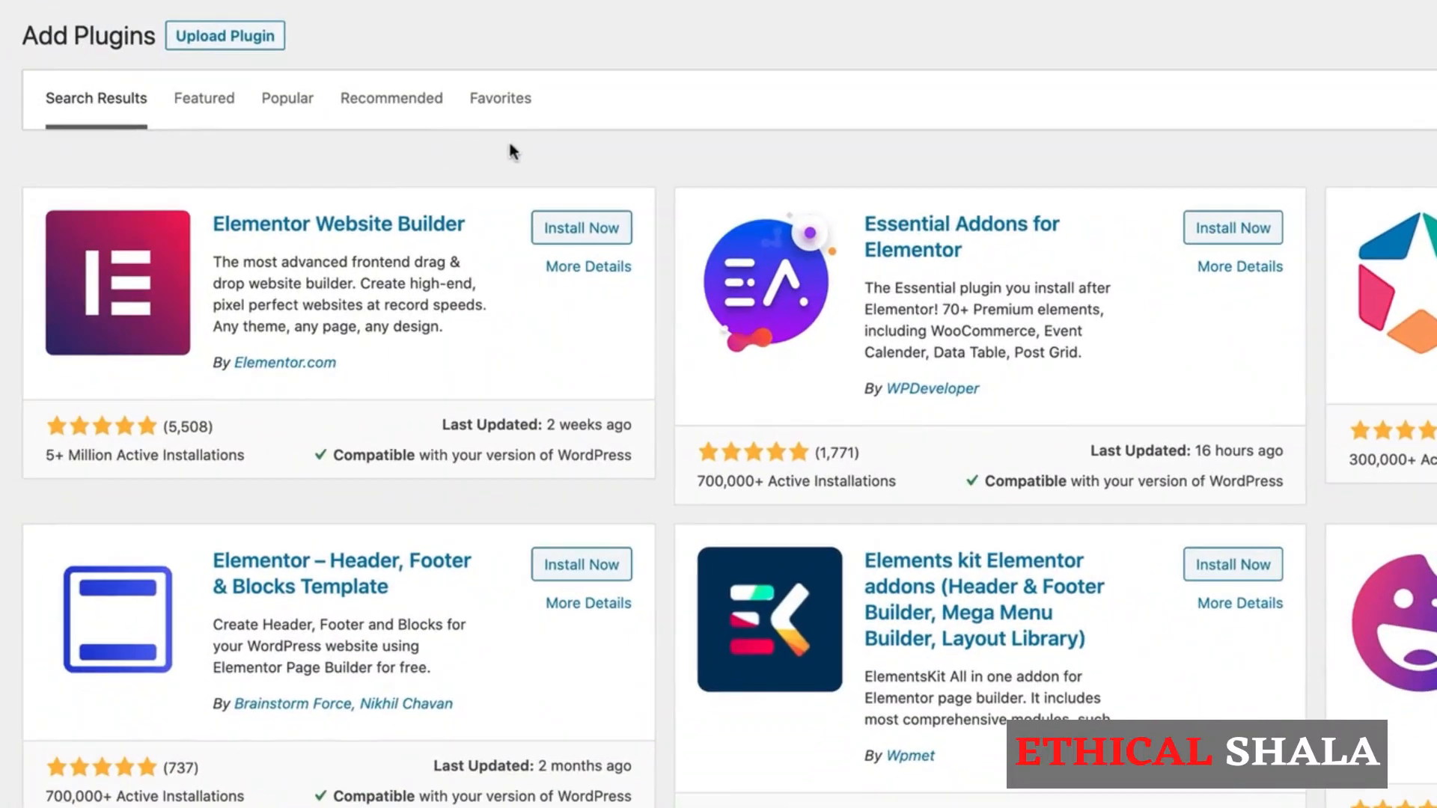
Step: Check the details of the Elementor Website Builder plugin, and install and activate it
click(588, 266)
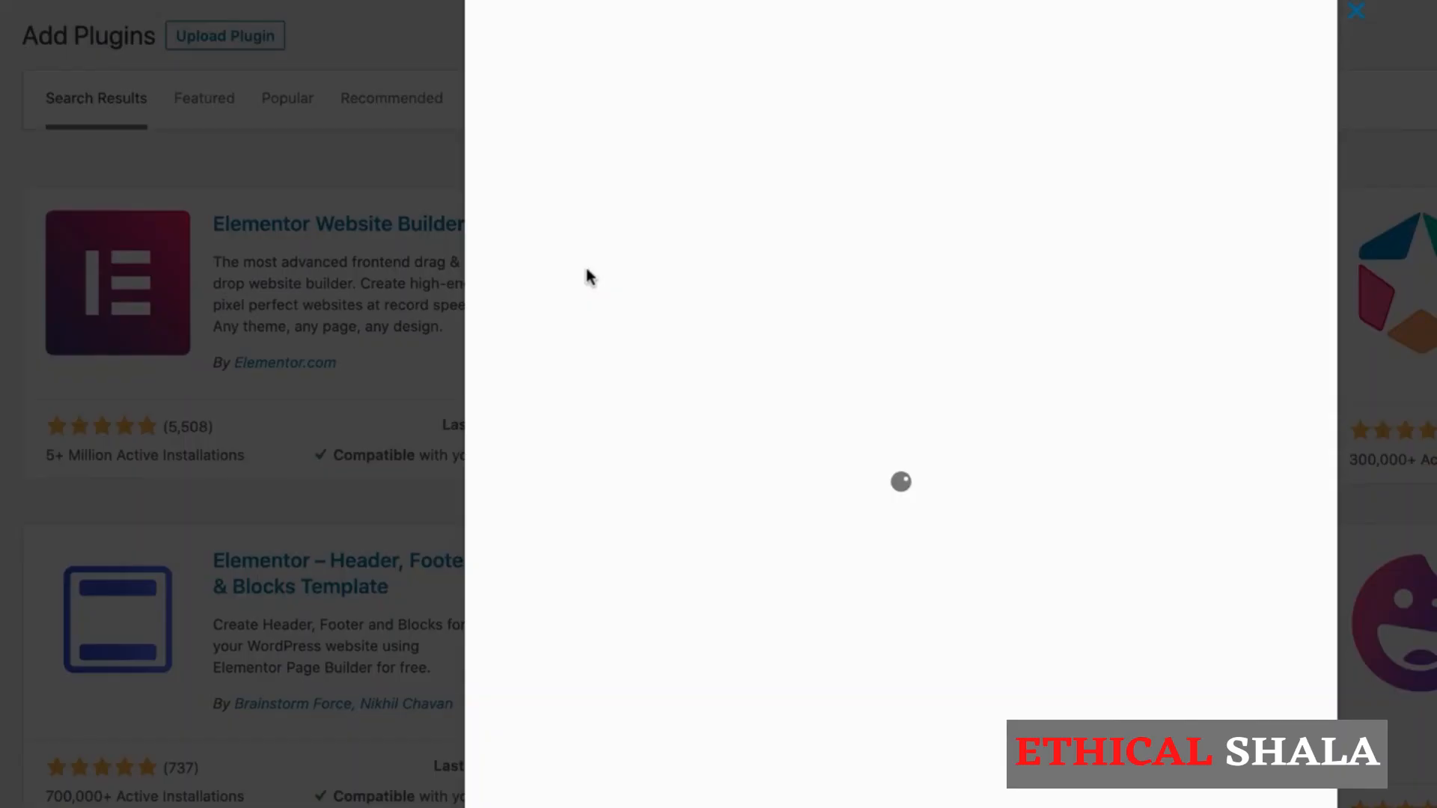
scroll(978, 482, down, 3)
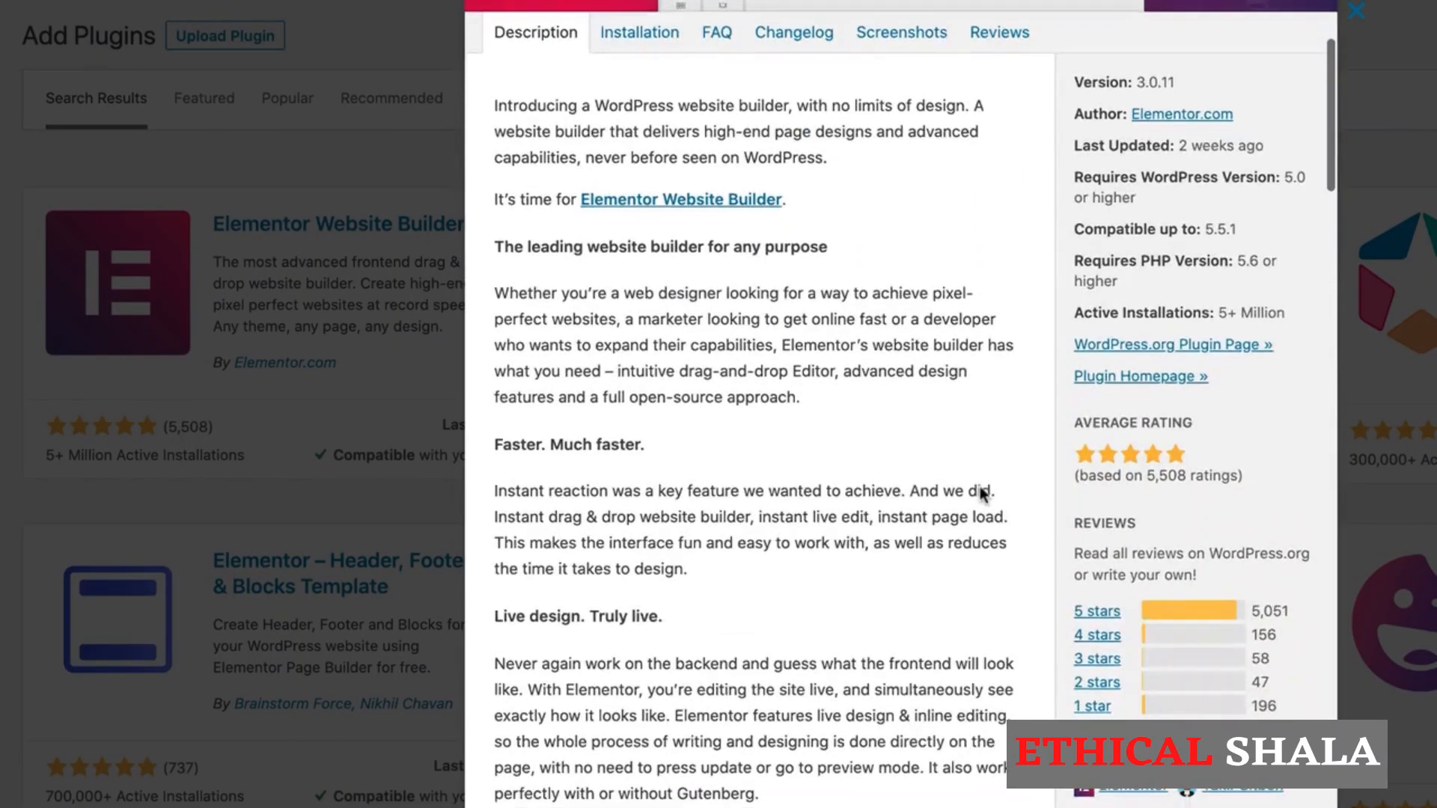
scroll(981, 494, up, 3)
click(1356, 12)
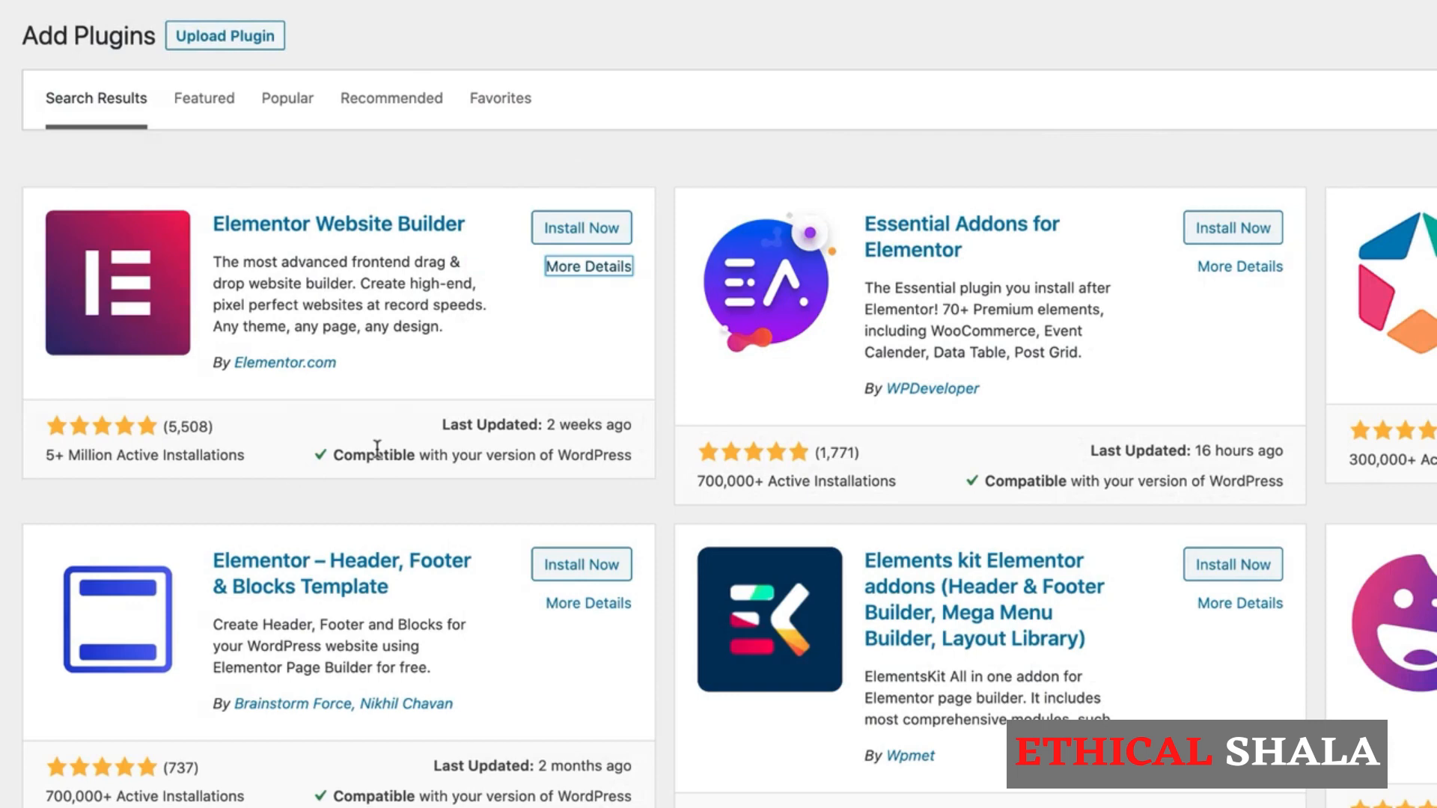
click(595, 233)
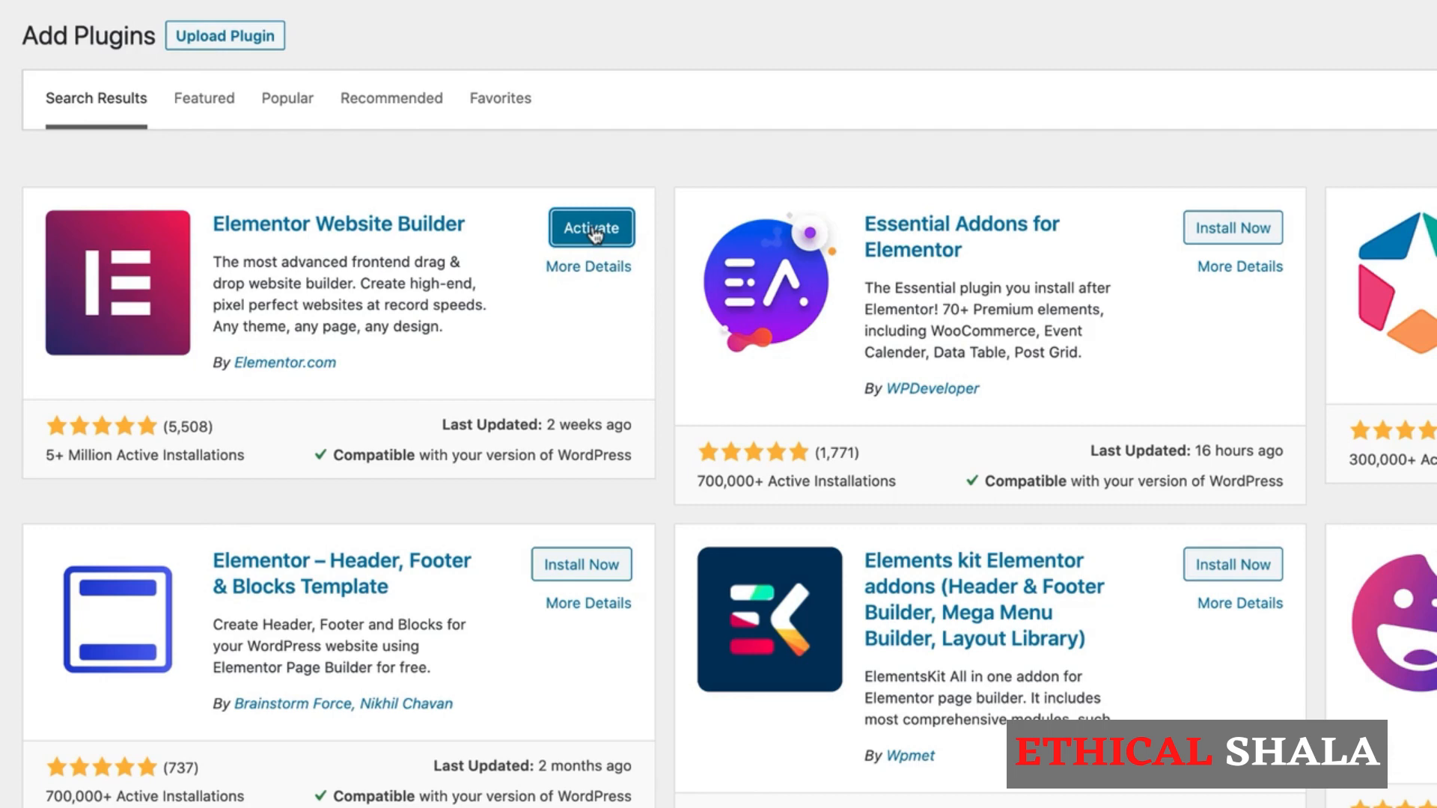
click(592, 228)
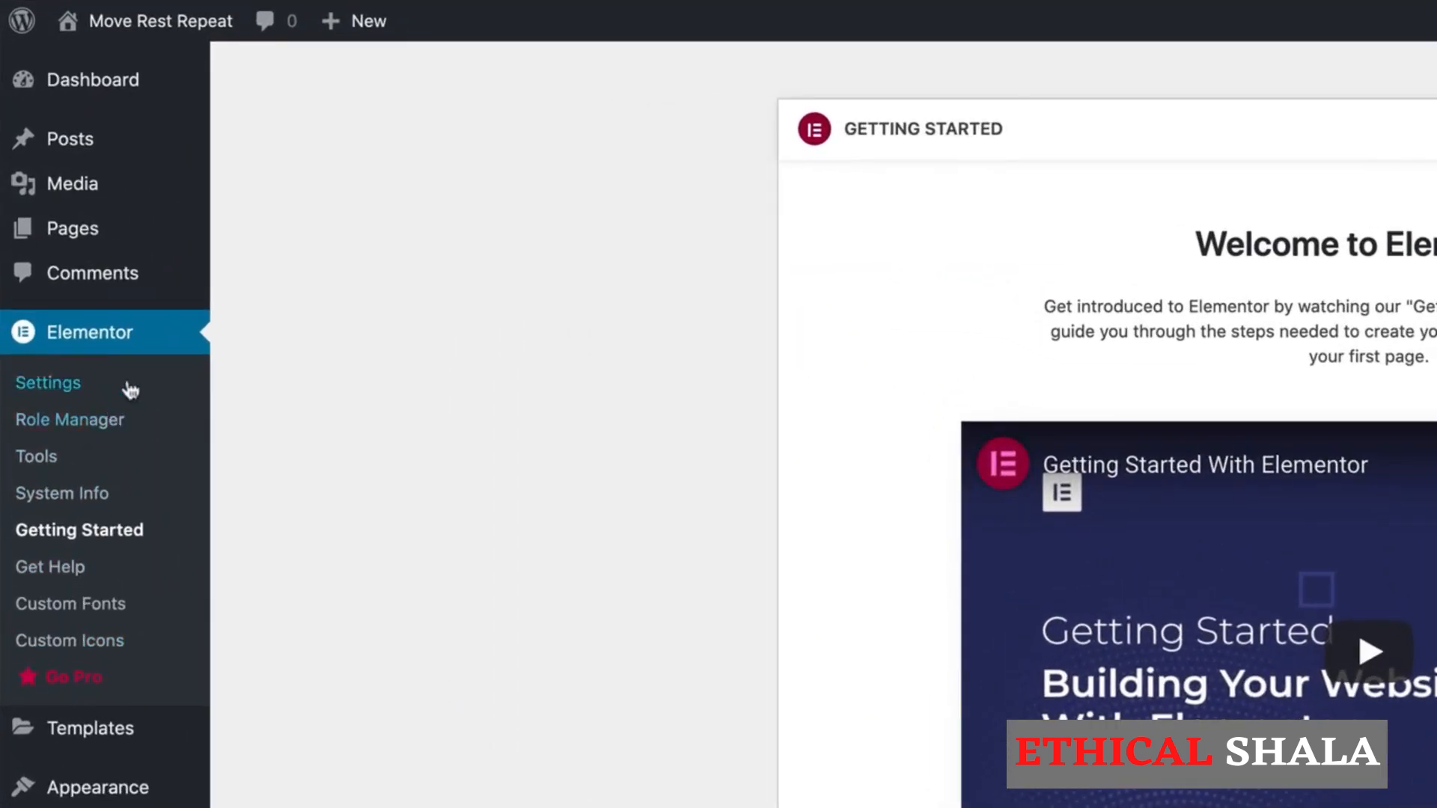
Step: Review Elementor's General, Style and Advanced settings and the Editor role's access options in the Role Manager
click(48, 387)
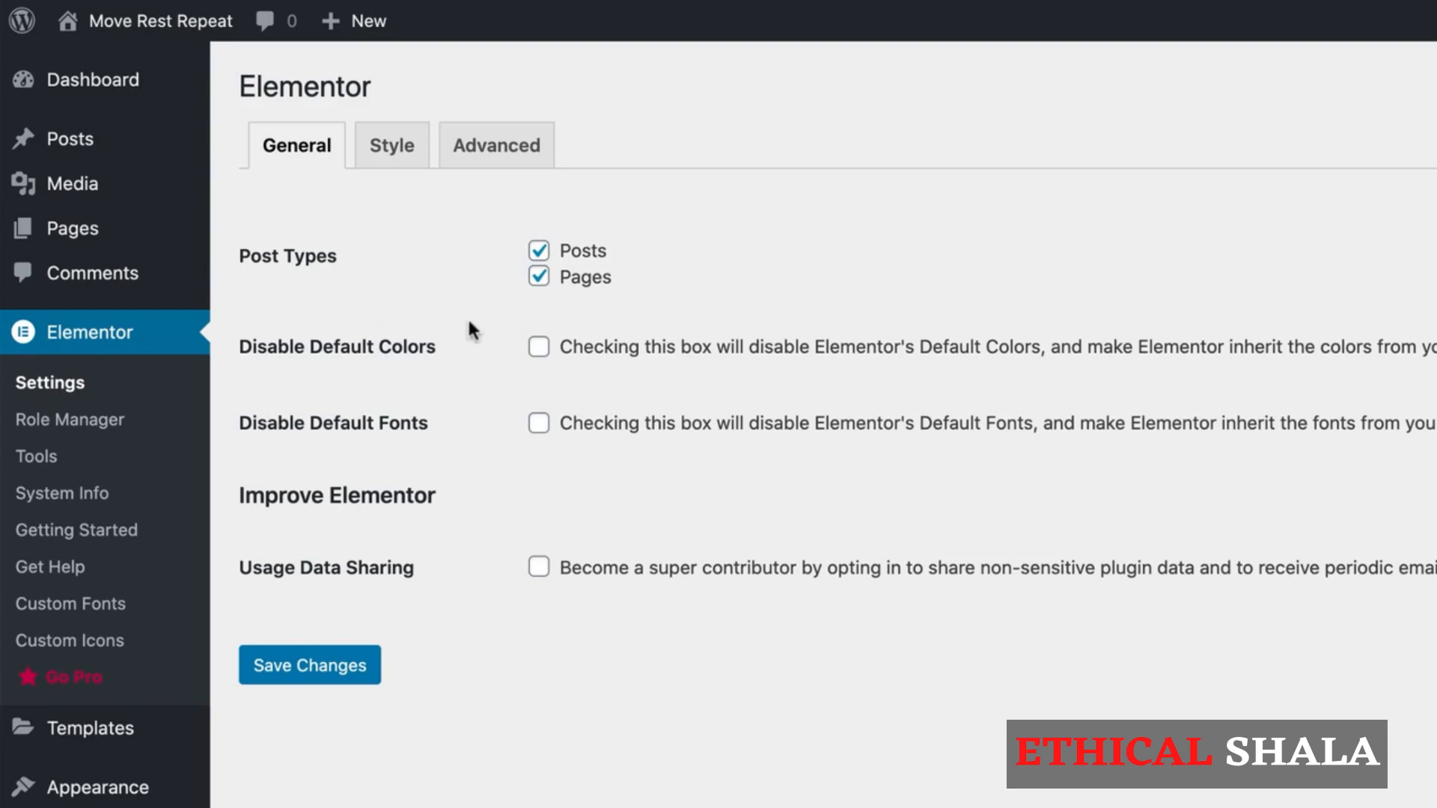
click(404, 148)
click(509, 152)
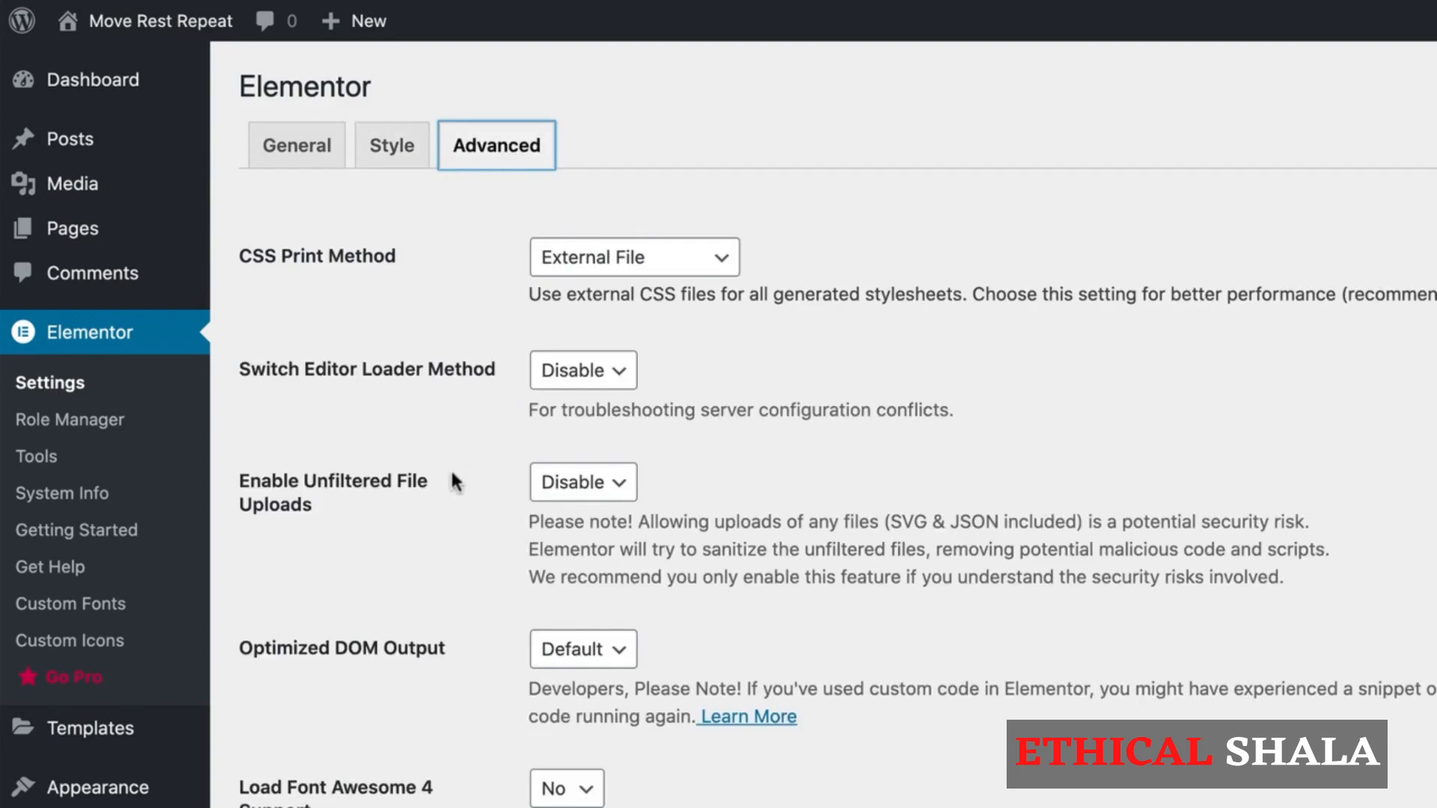
click(98, 426)
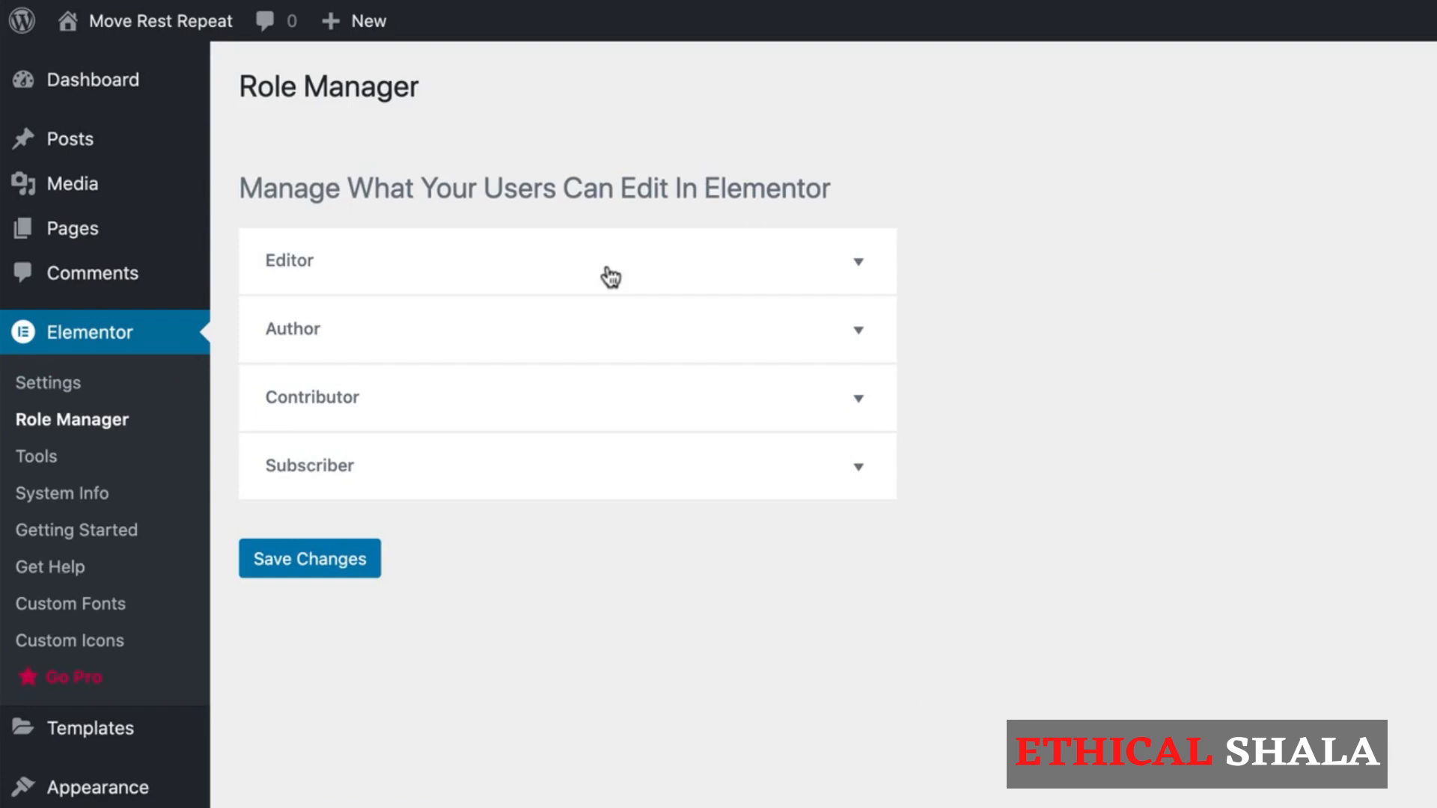
click(677, 264)
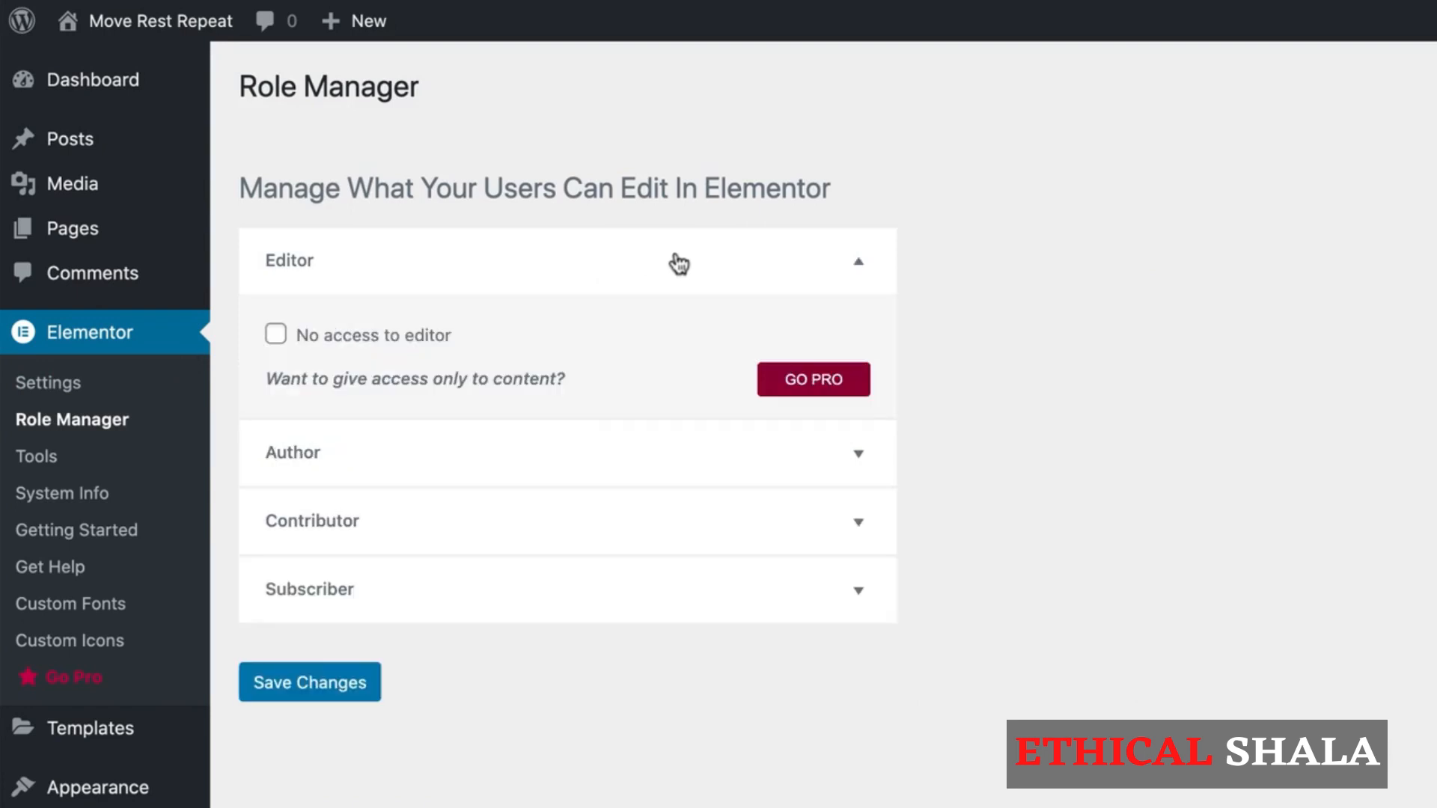
click(493, 262)
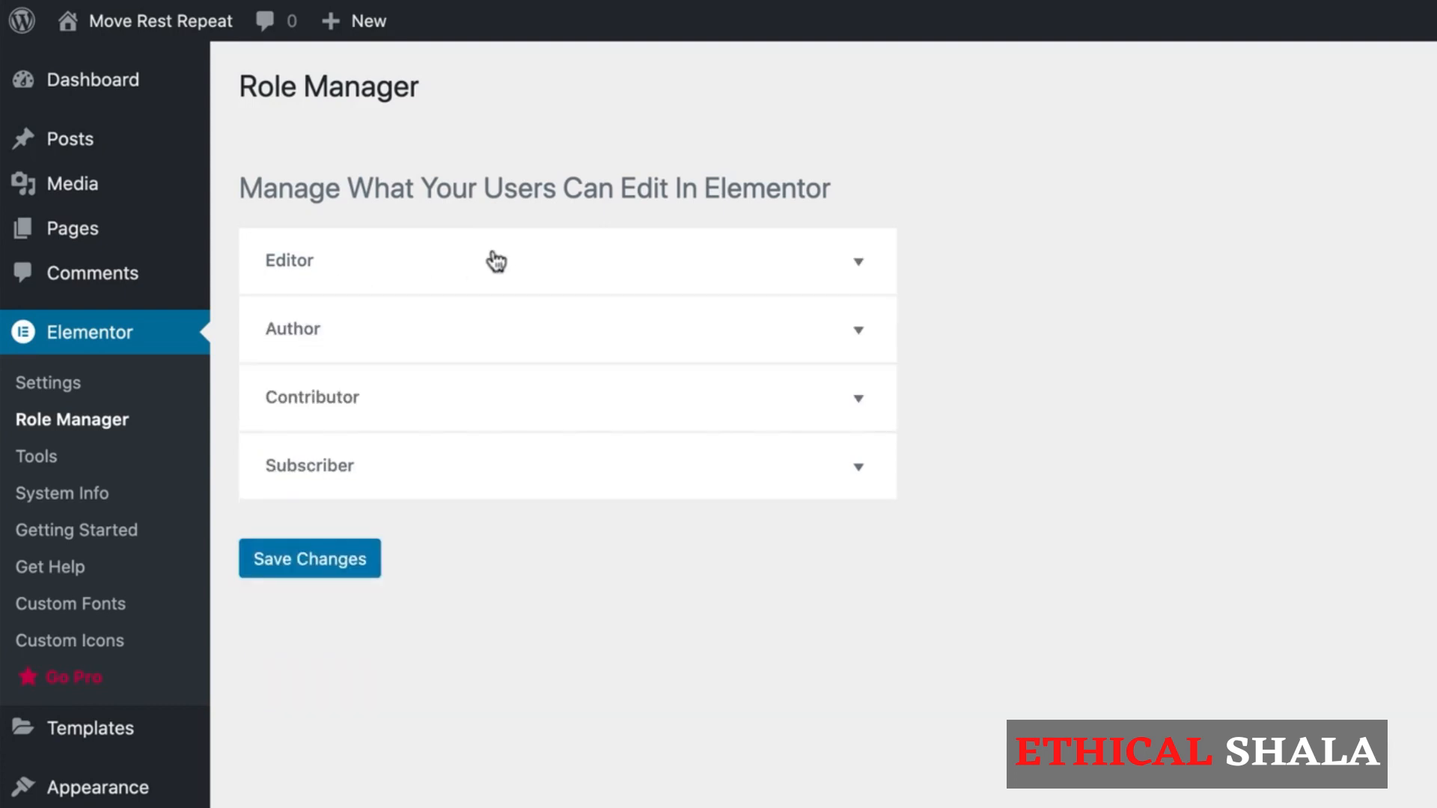
Step: Review Elementor's Tools, including Replace URL, Version Control and Maintenance Mode, and read through the System Info report
click(34, 460)
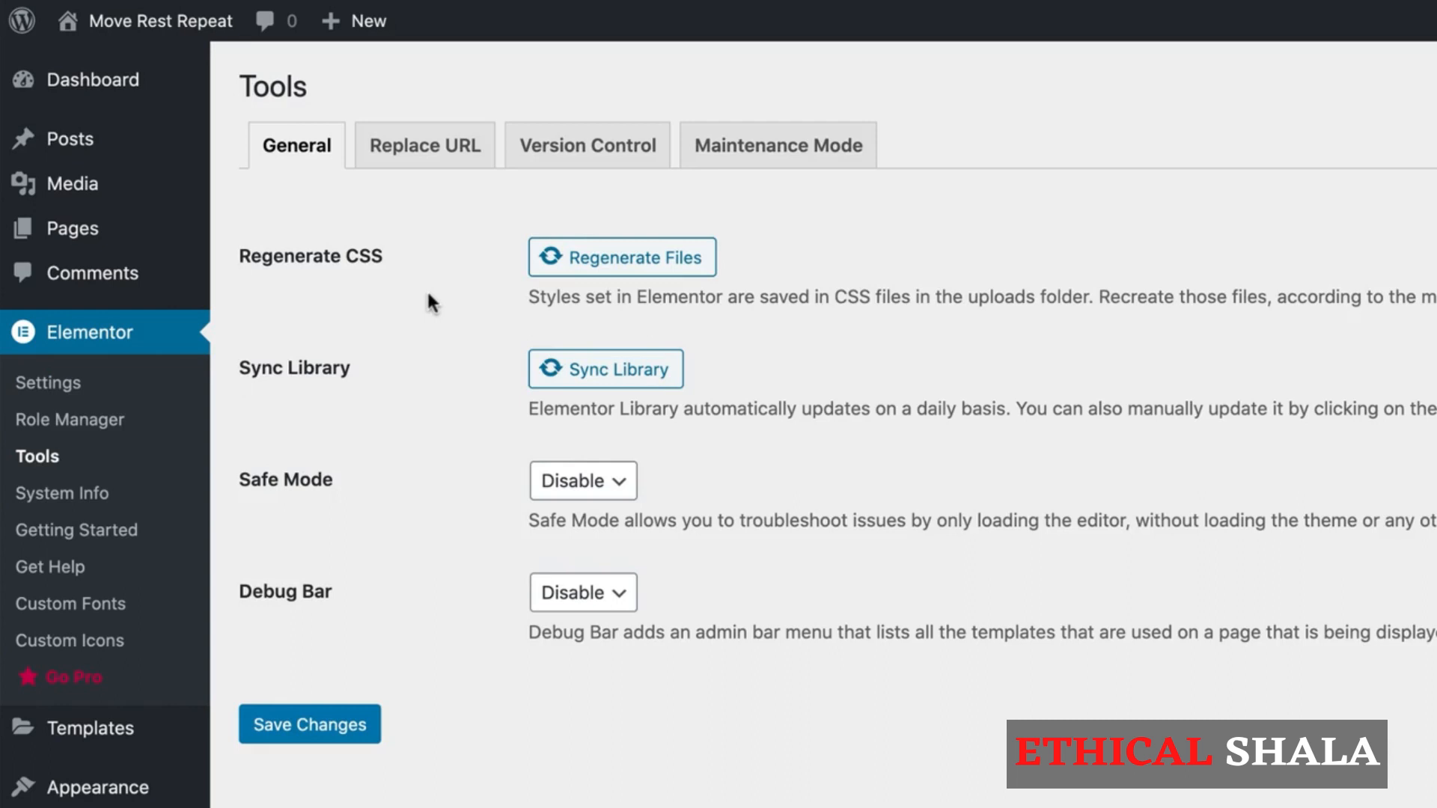
click(431, 150)
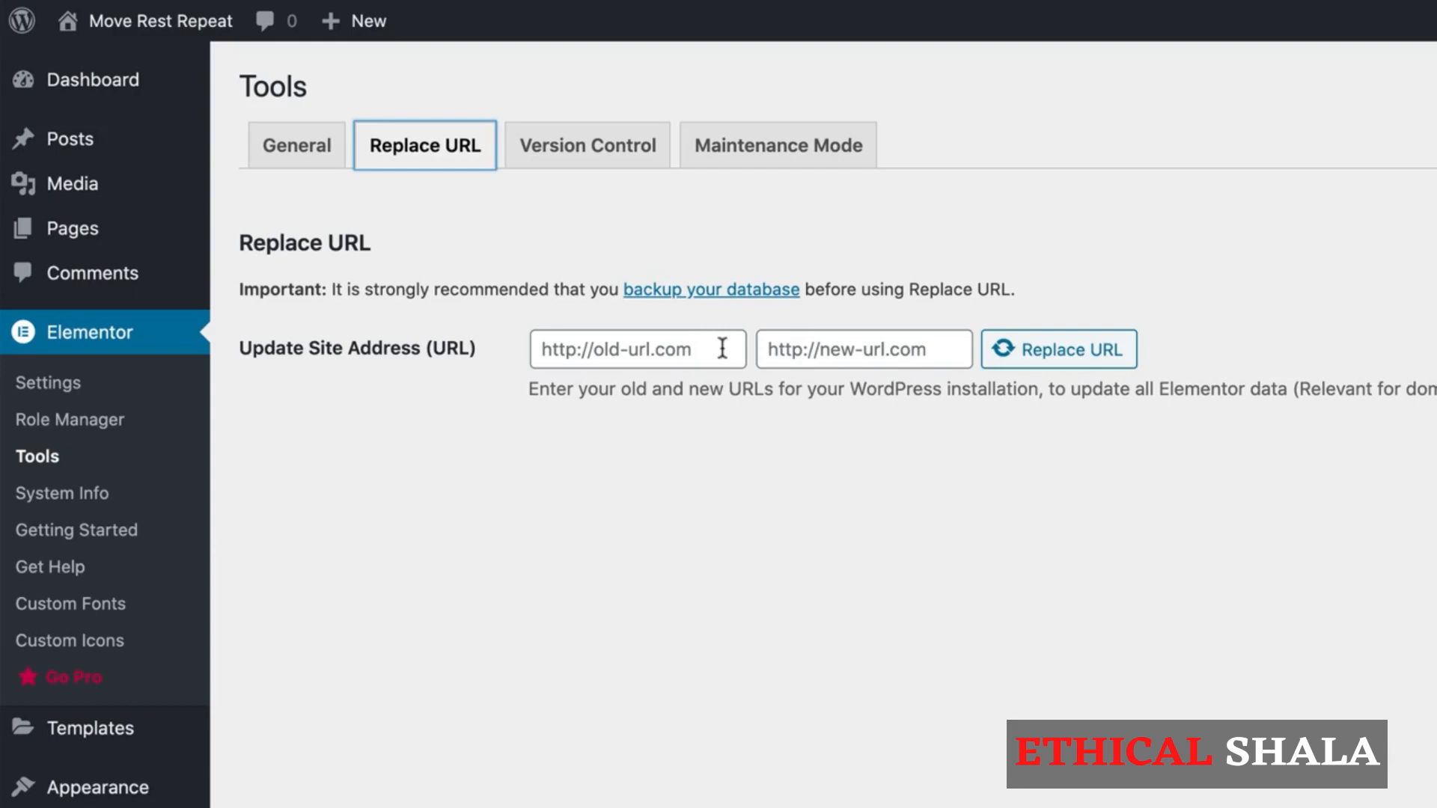
click(573, 149)
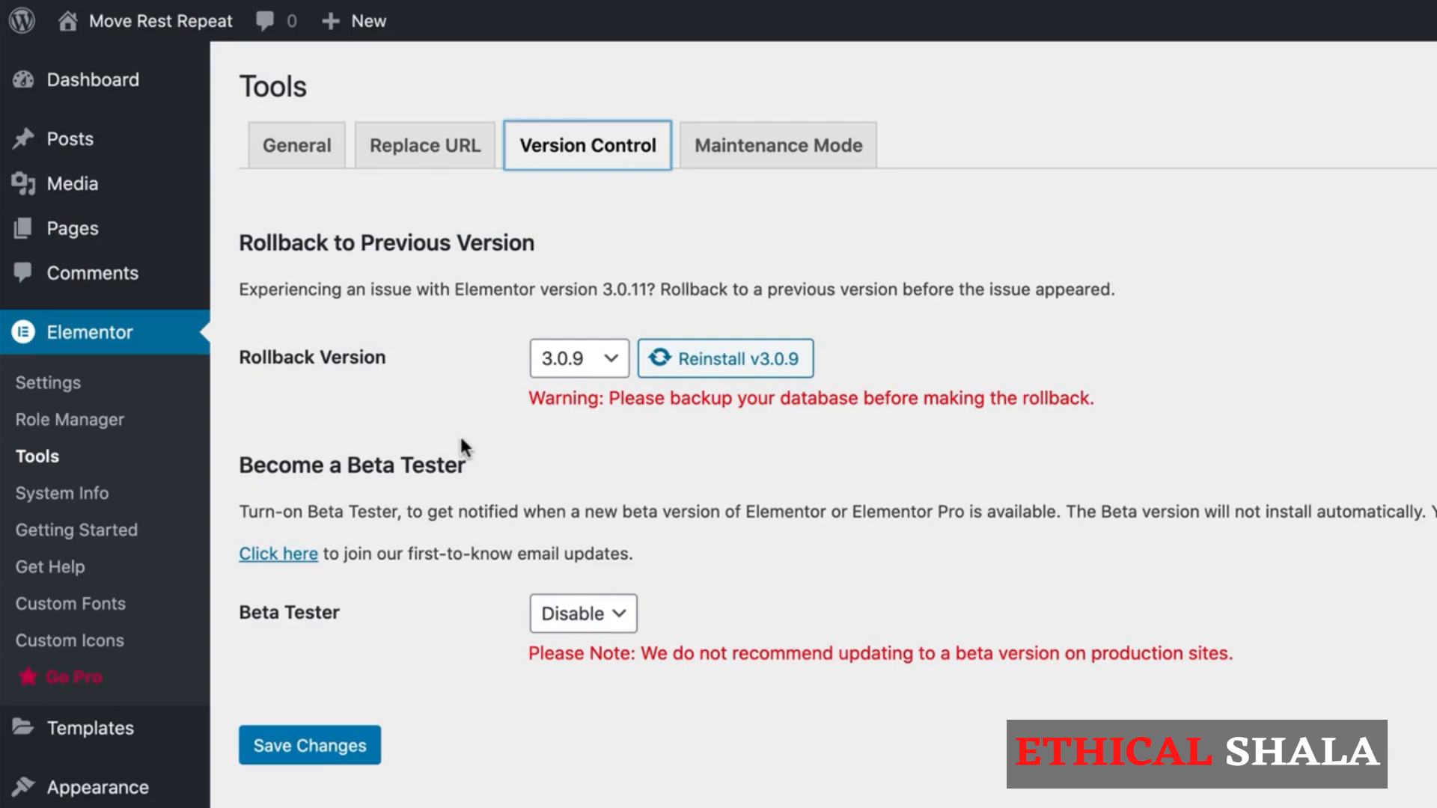
click(796, 156)
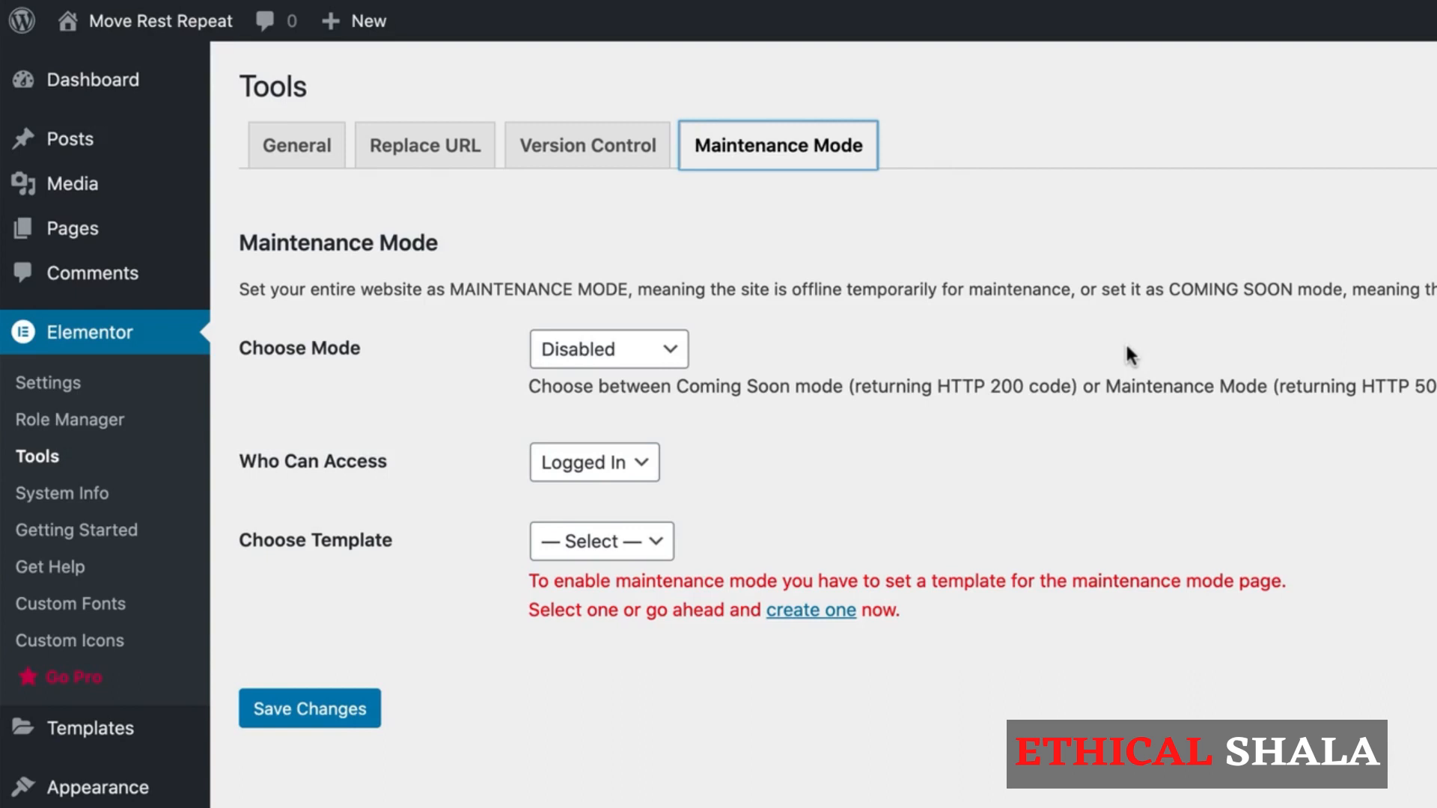
click(64, 496)
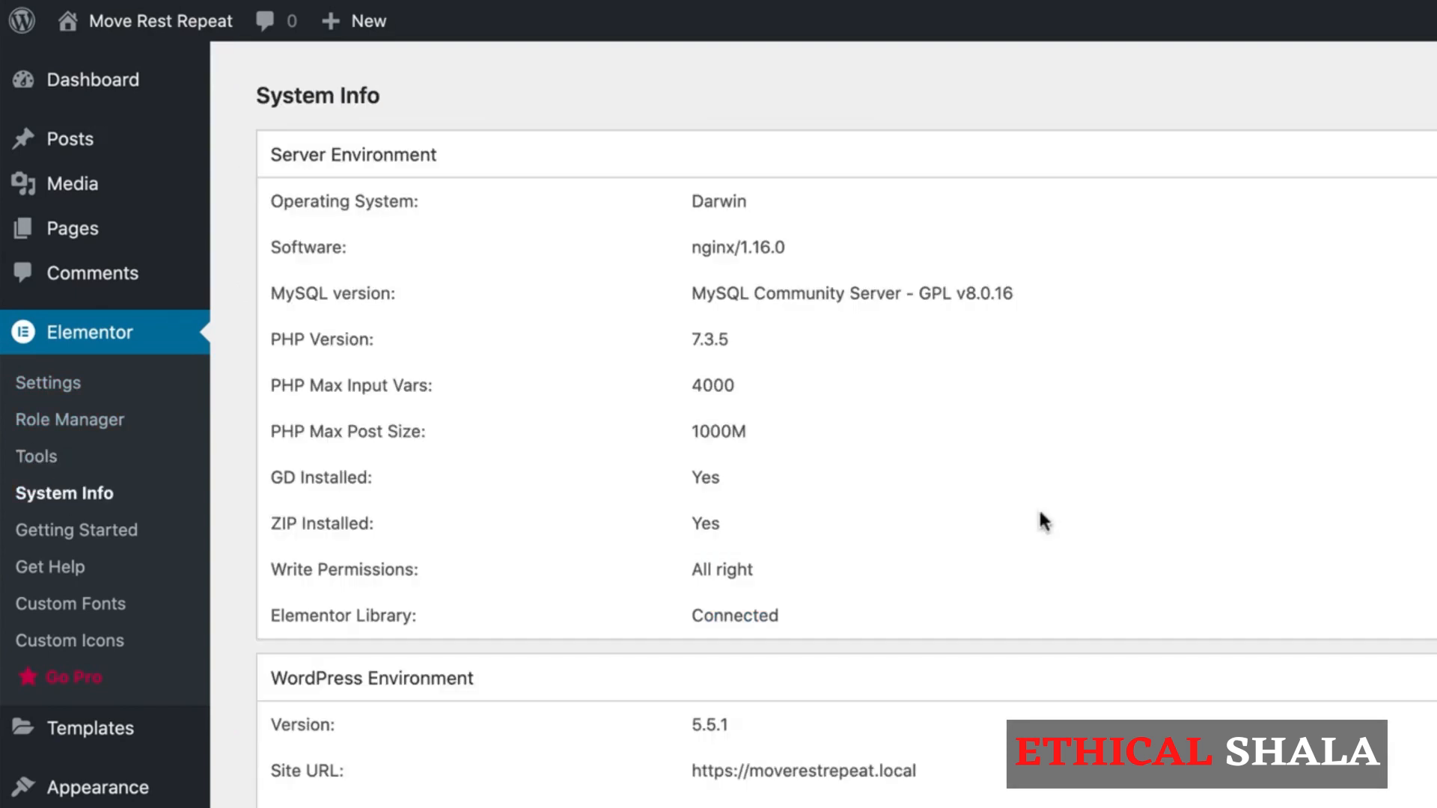
scroll(1041, 517, down, 5)
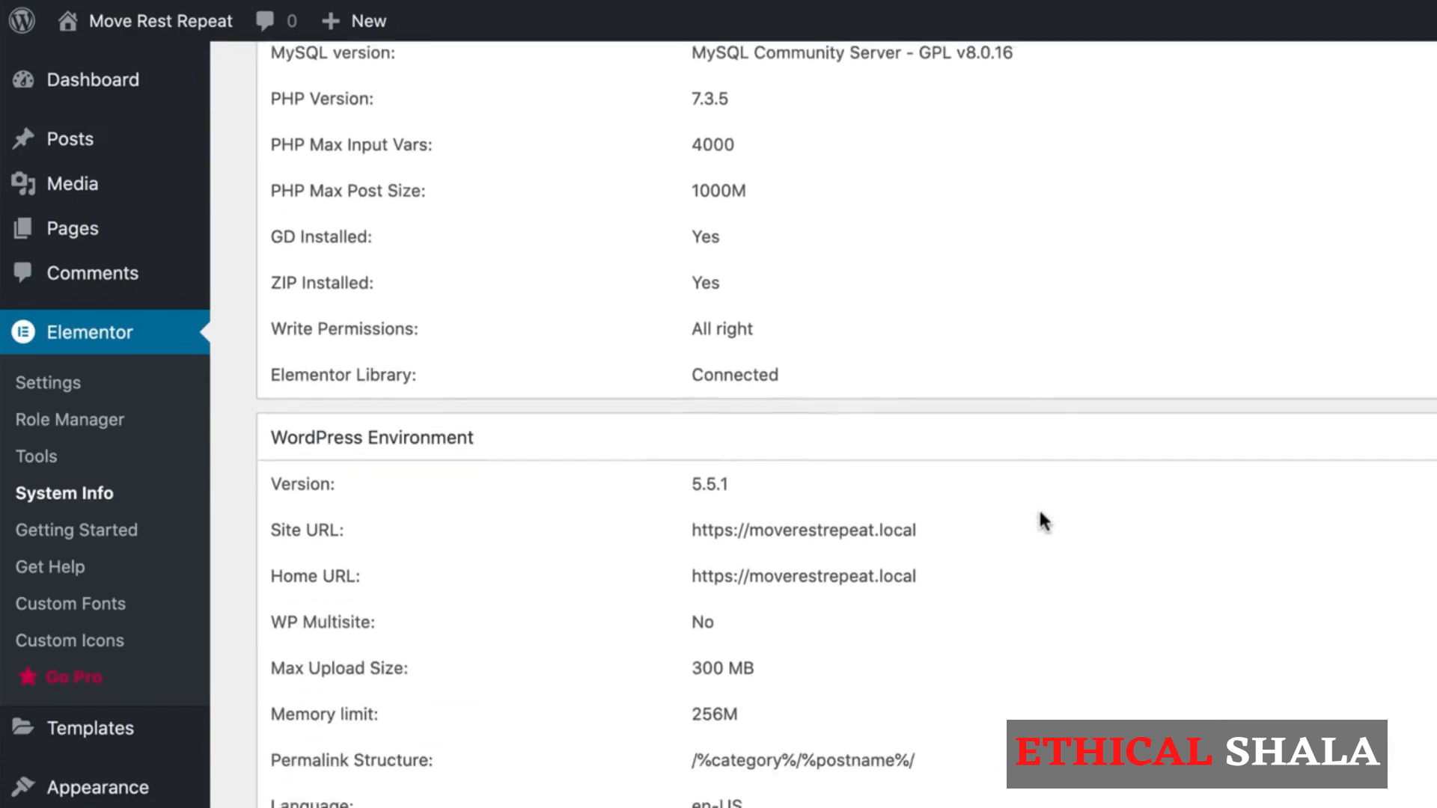
scroll(1040, 519, down, 3)
scroll(1040, 514, down, 5)
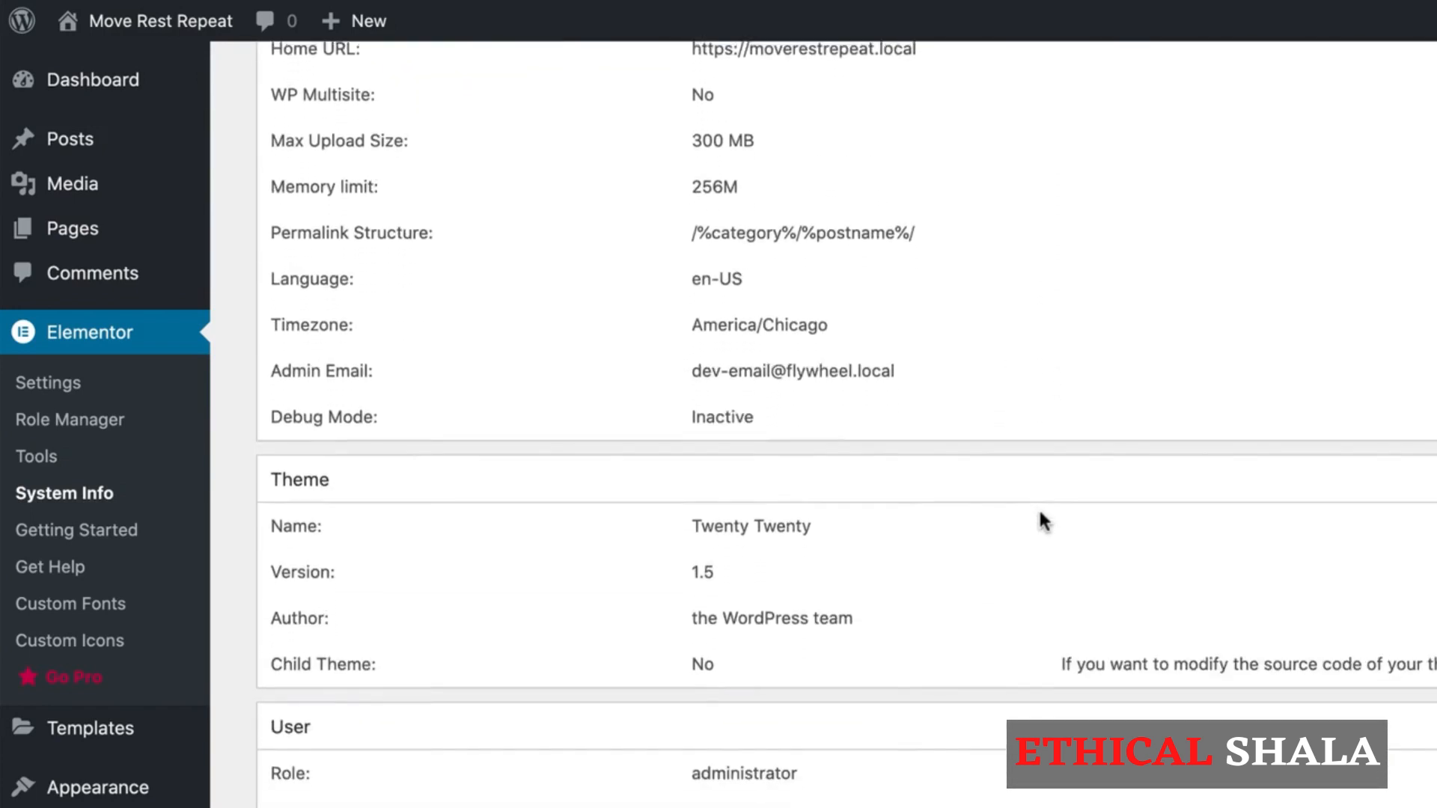
Step: Open Elementor's Get Help page to view its support resources, and return to the System Info tab
scroll(1041, 514, up, 6)
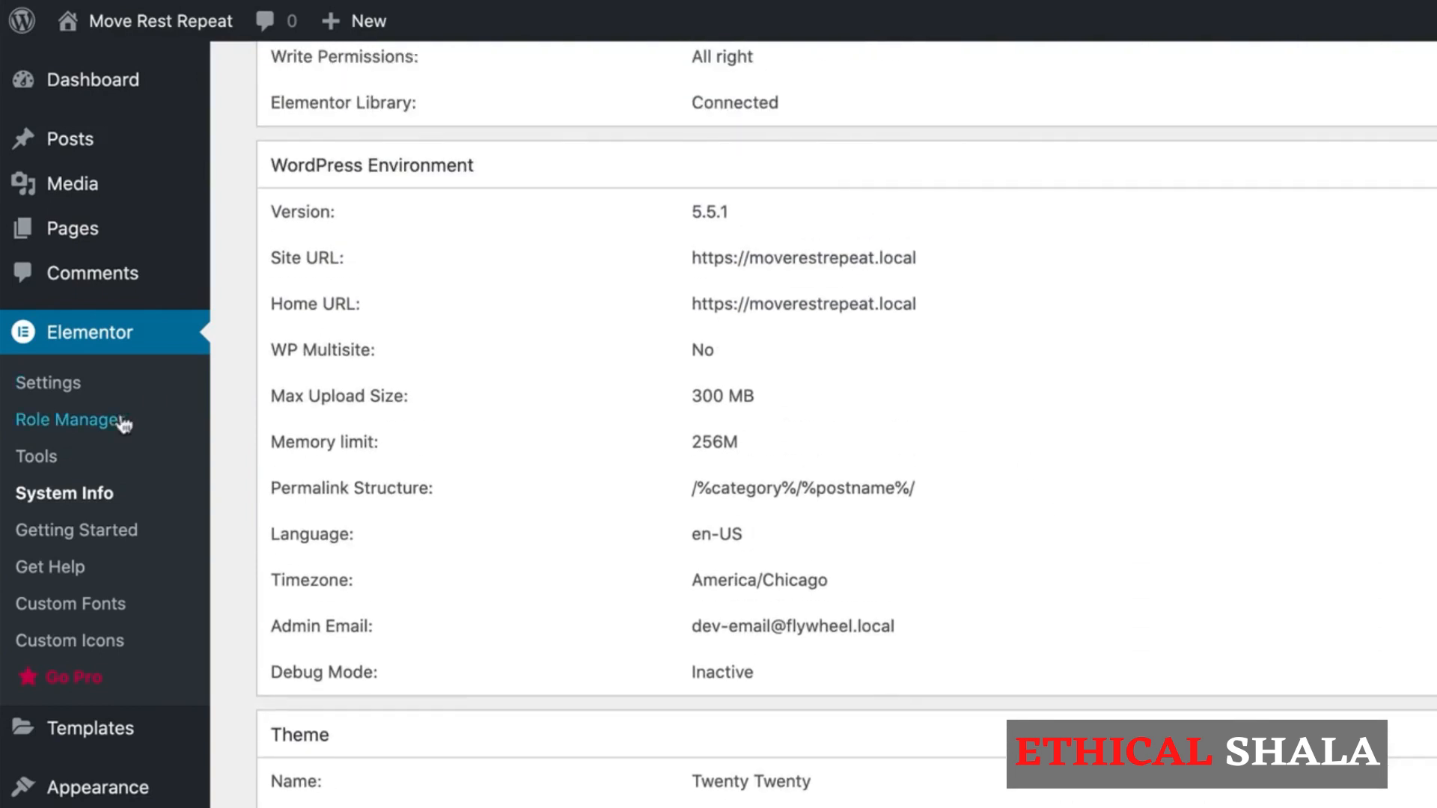
click(47, 569)
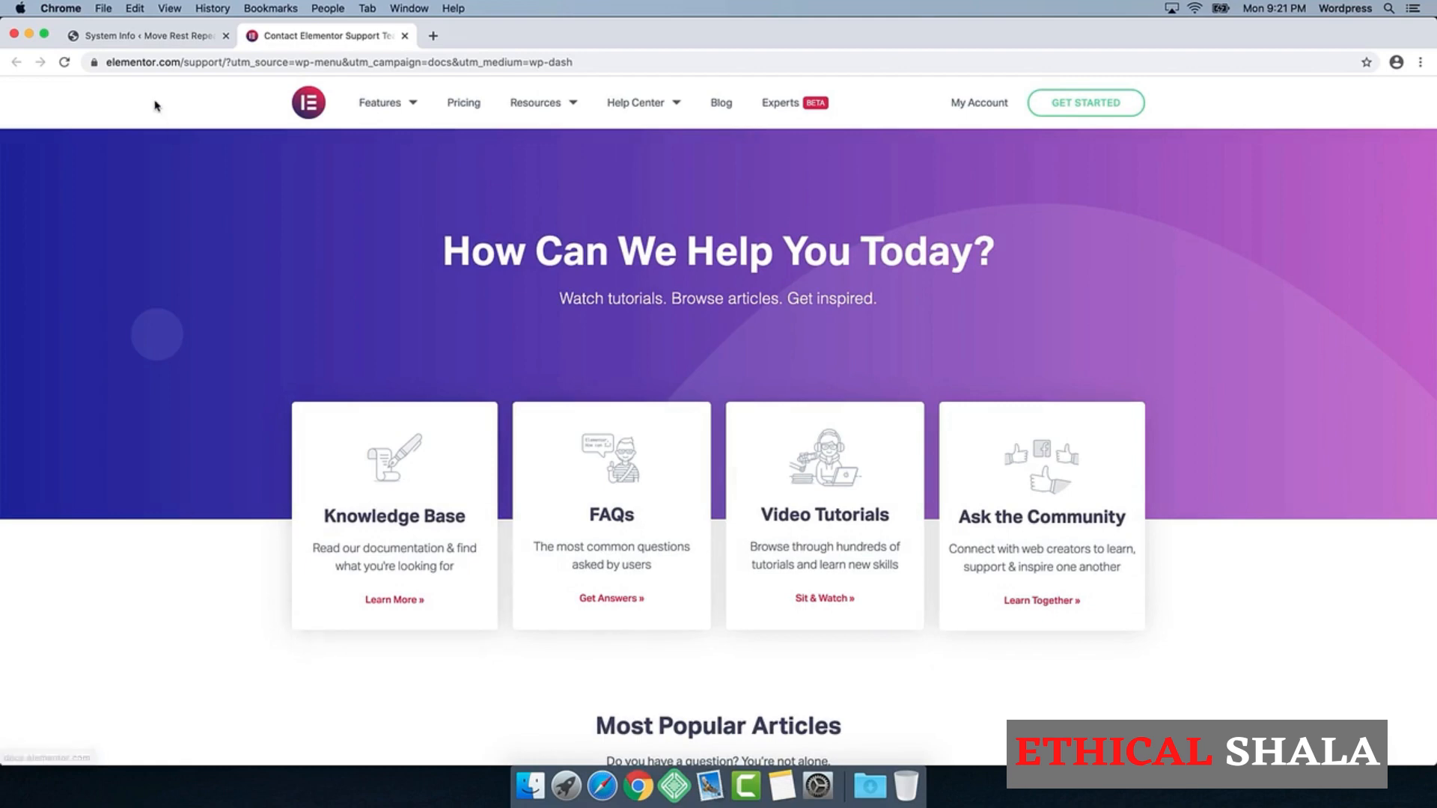
click(191, 35)
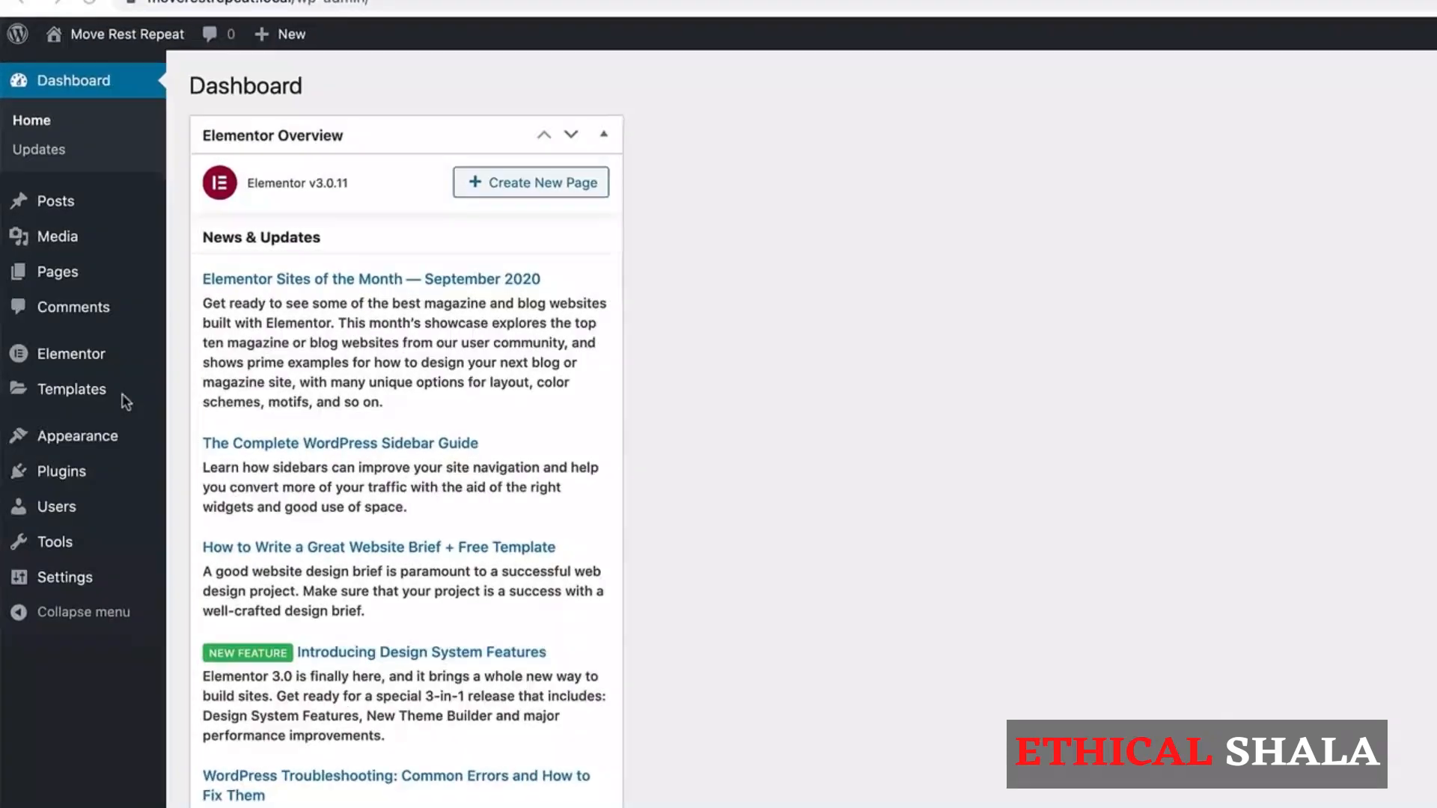
Step: Search the theme directory for "phlox" to add a new theme
mouse_move(97, 442)
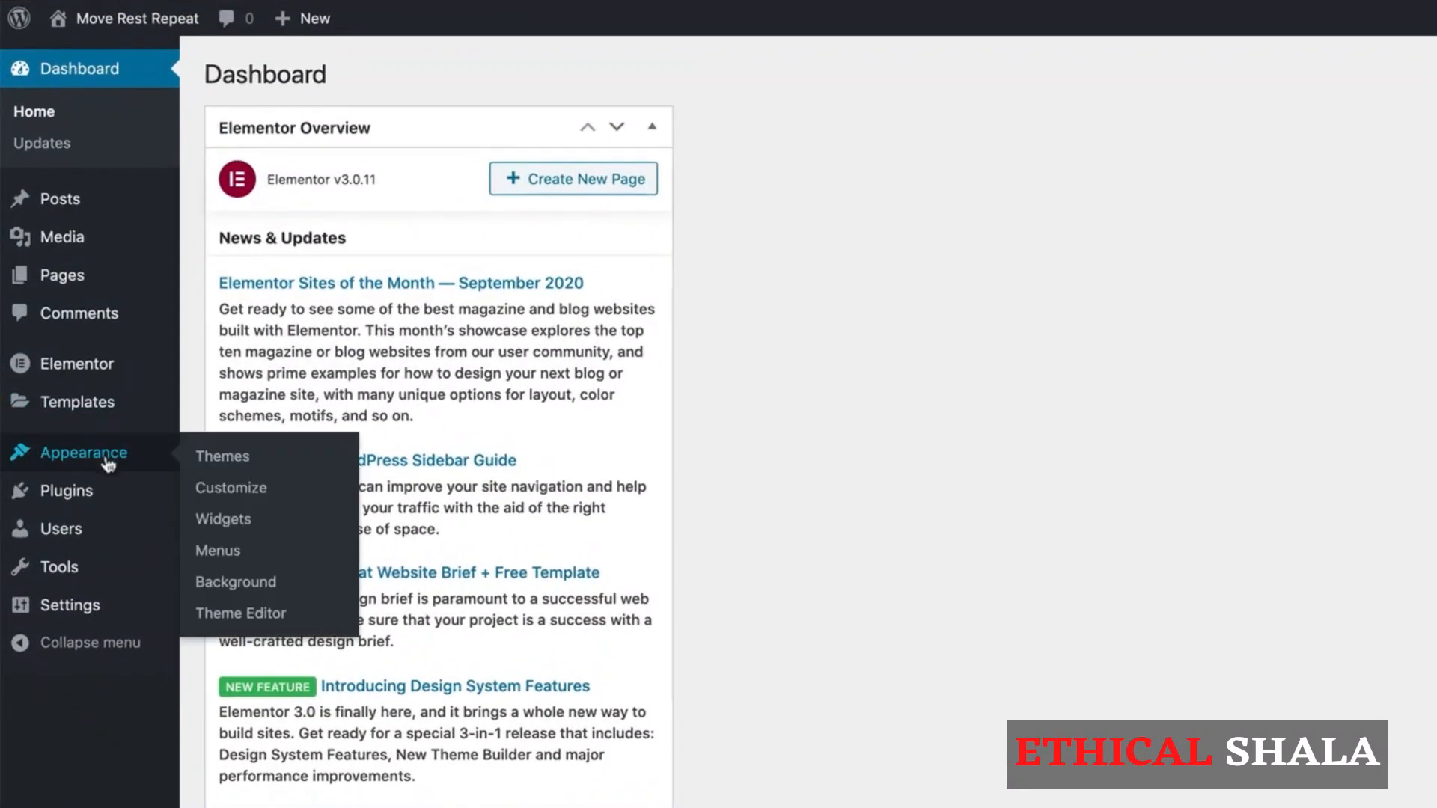
click(196, 440)
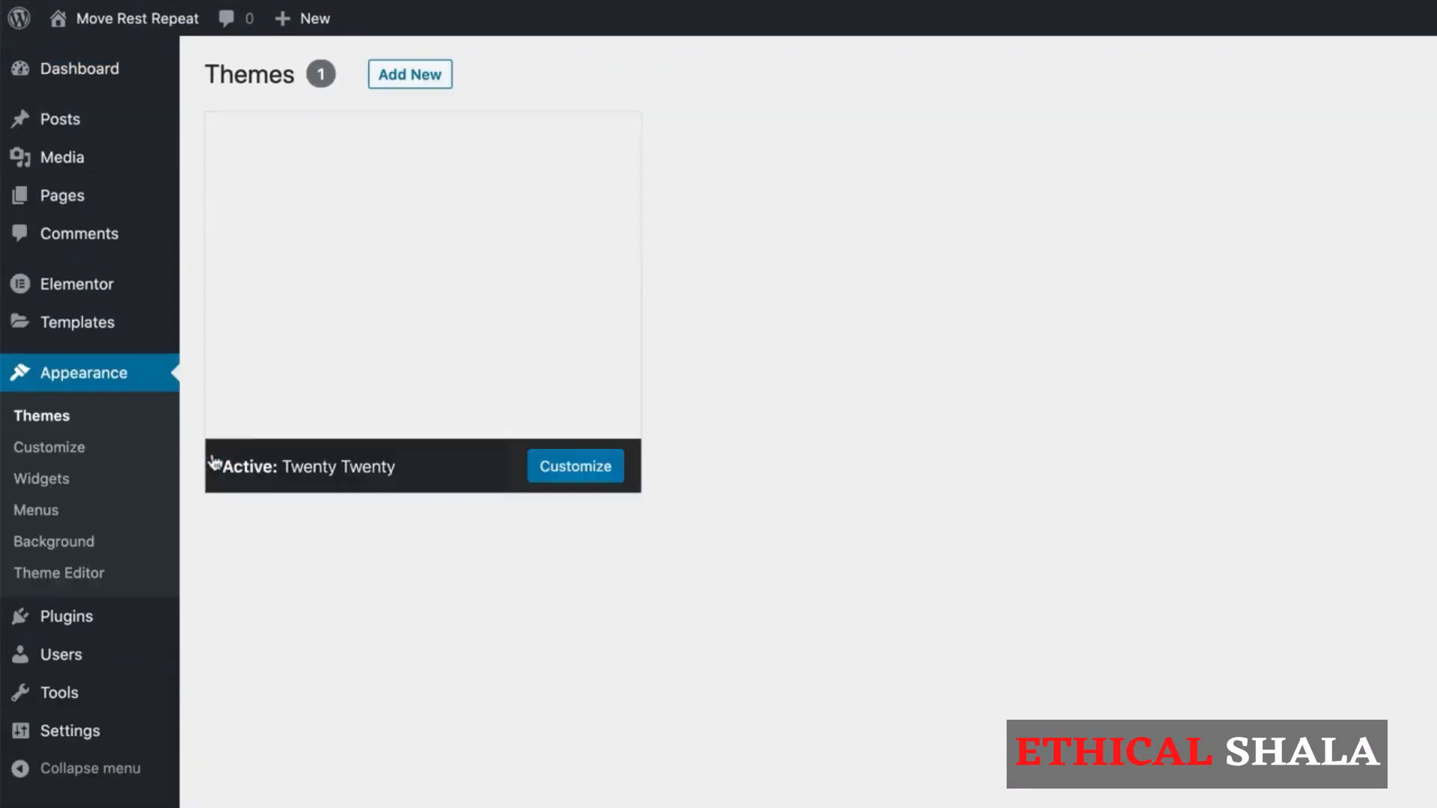
click(214, 463)
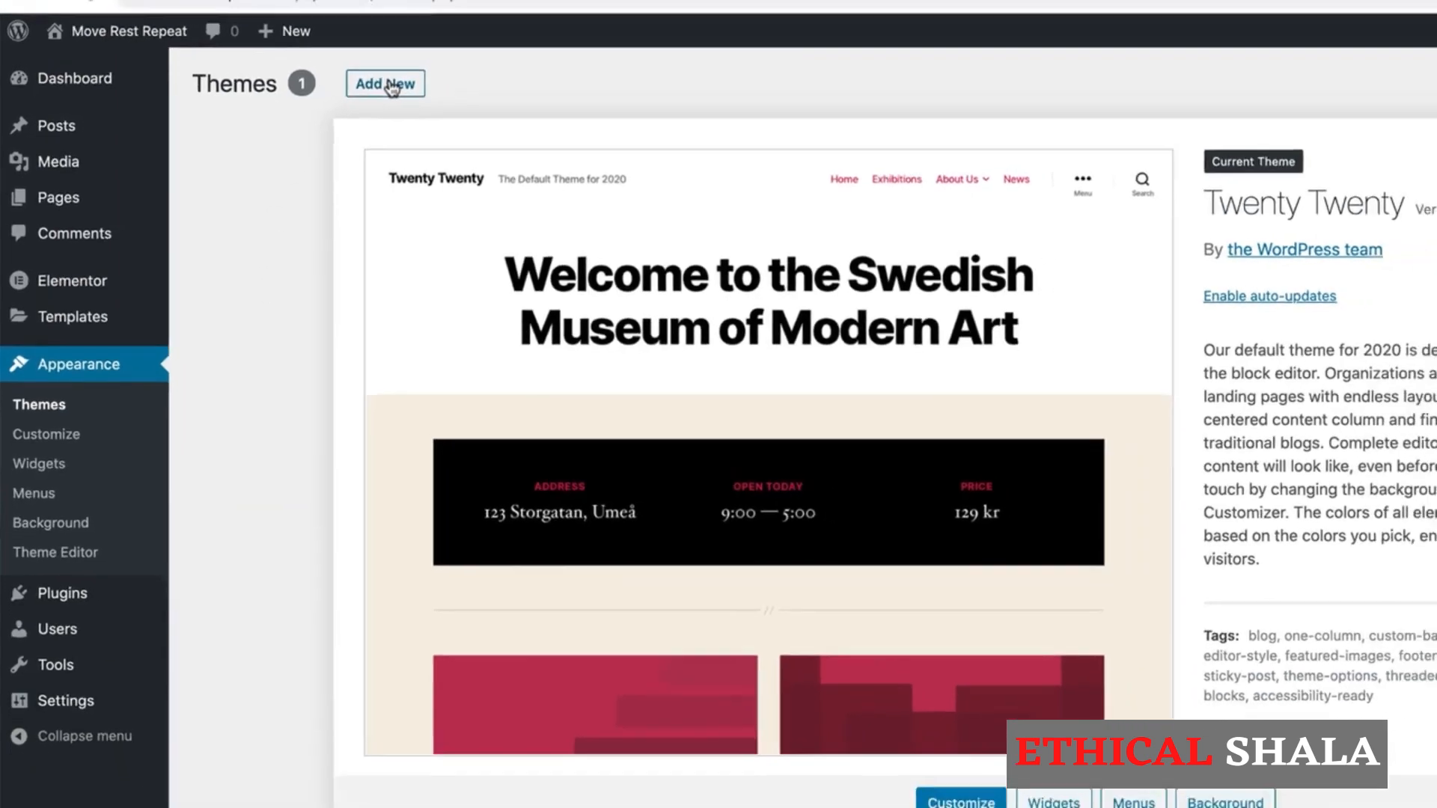
click(412, 75)
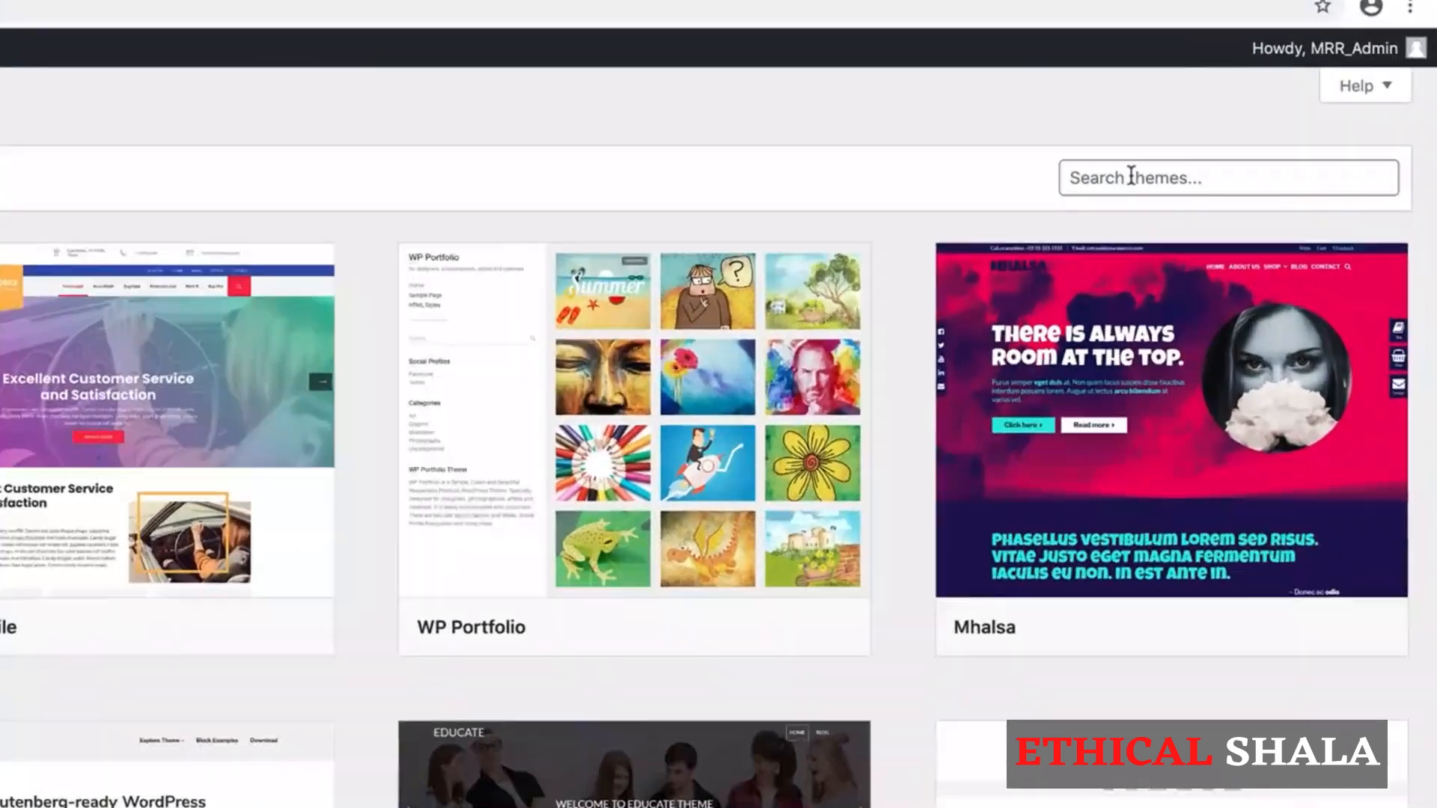
click(1248, 168)
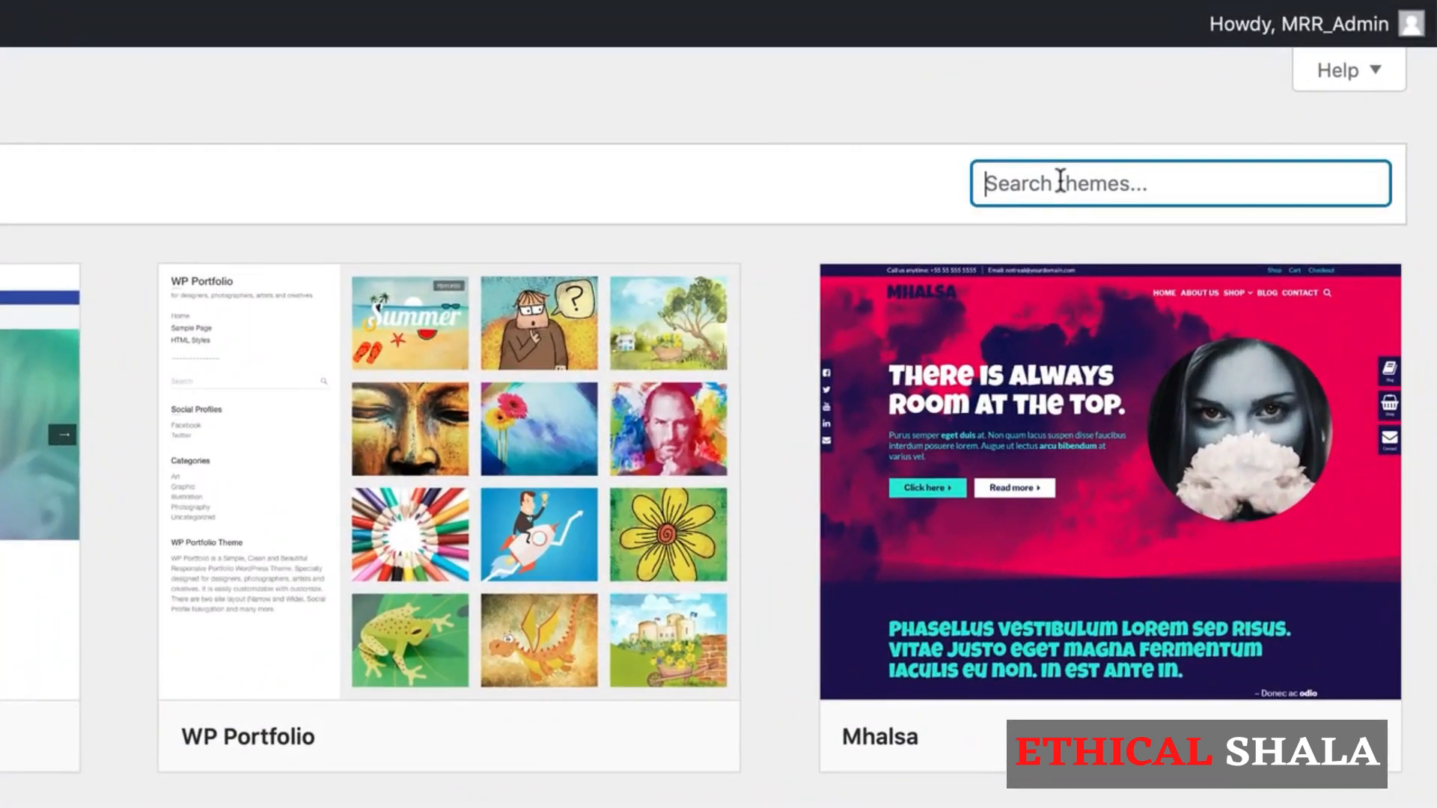
text(phlox)
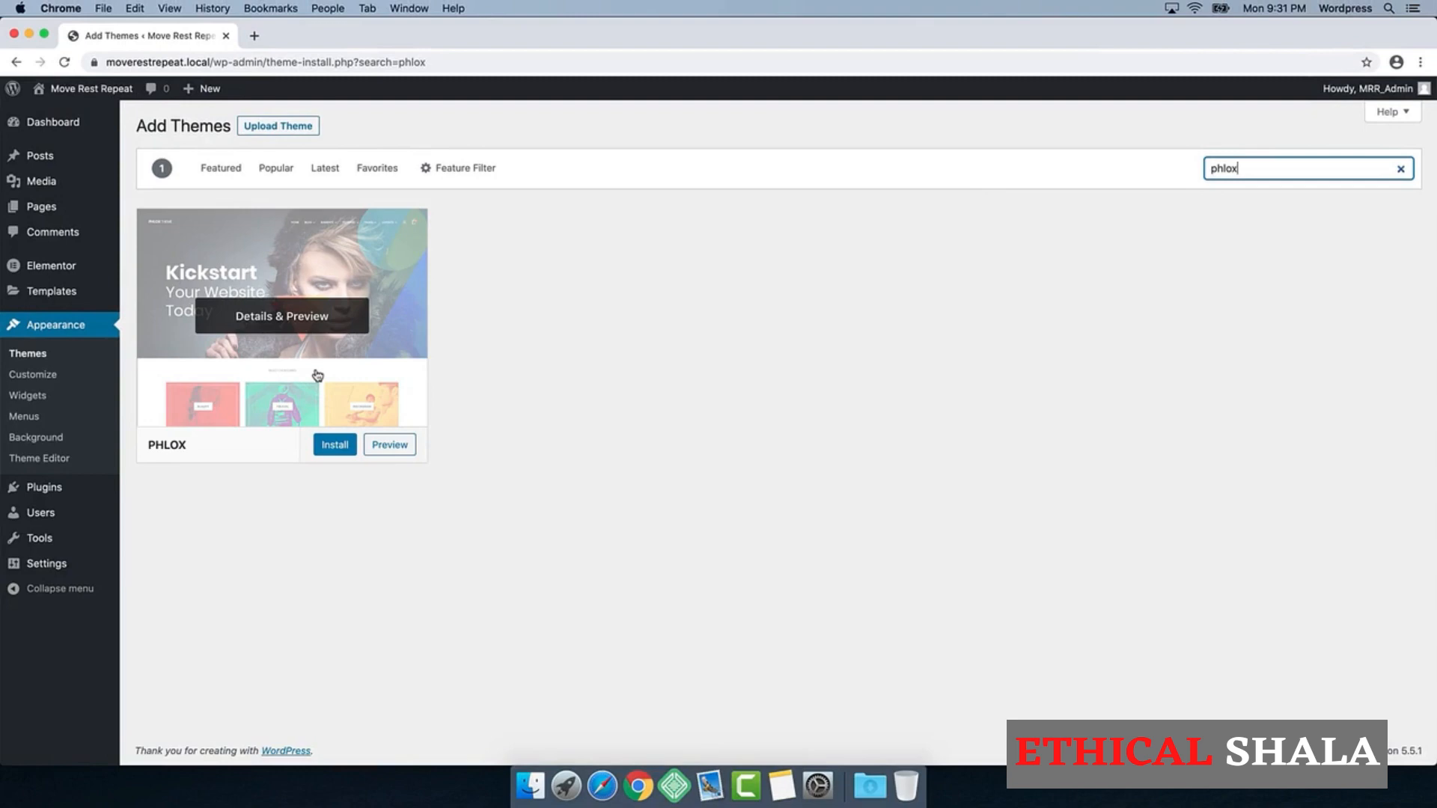
Step: Install and activate the Phlox theme, and install its Phlox Core Plugin
click(333, 448)
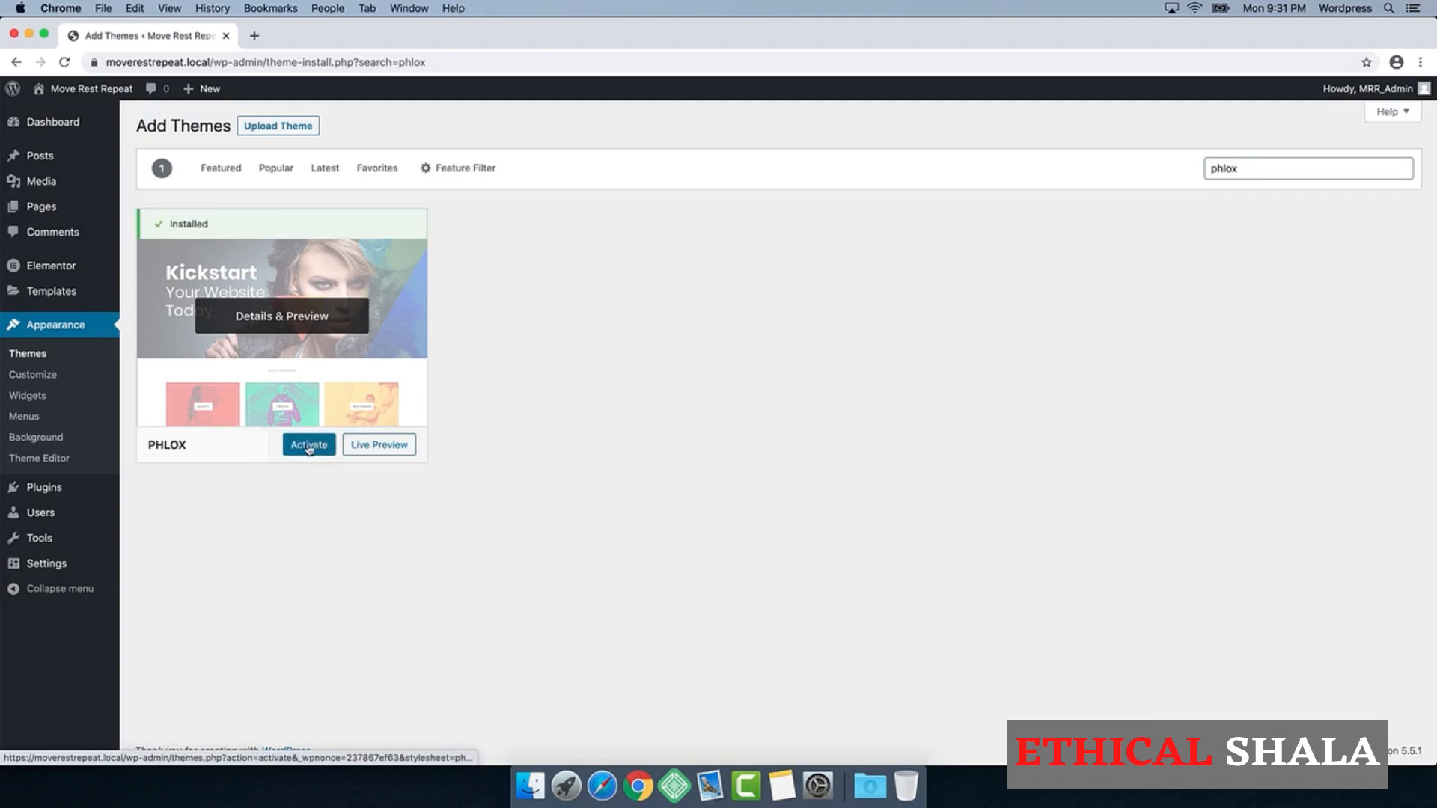
click(332, 447)
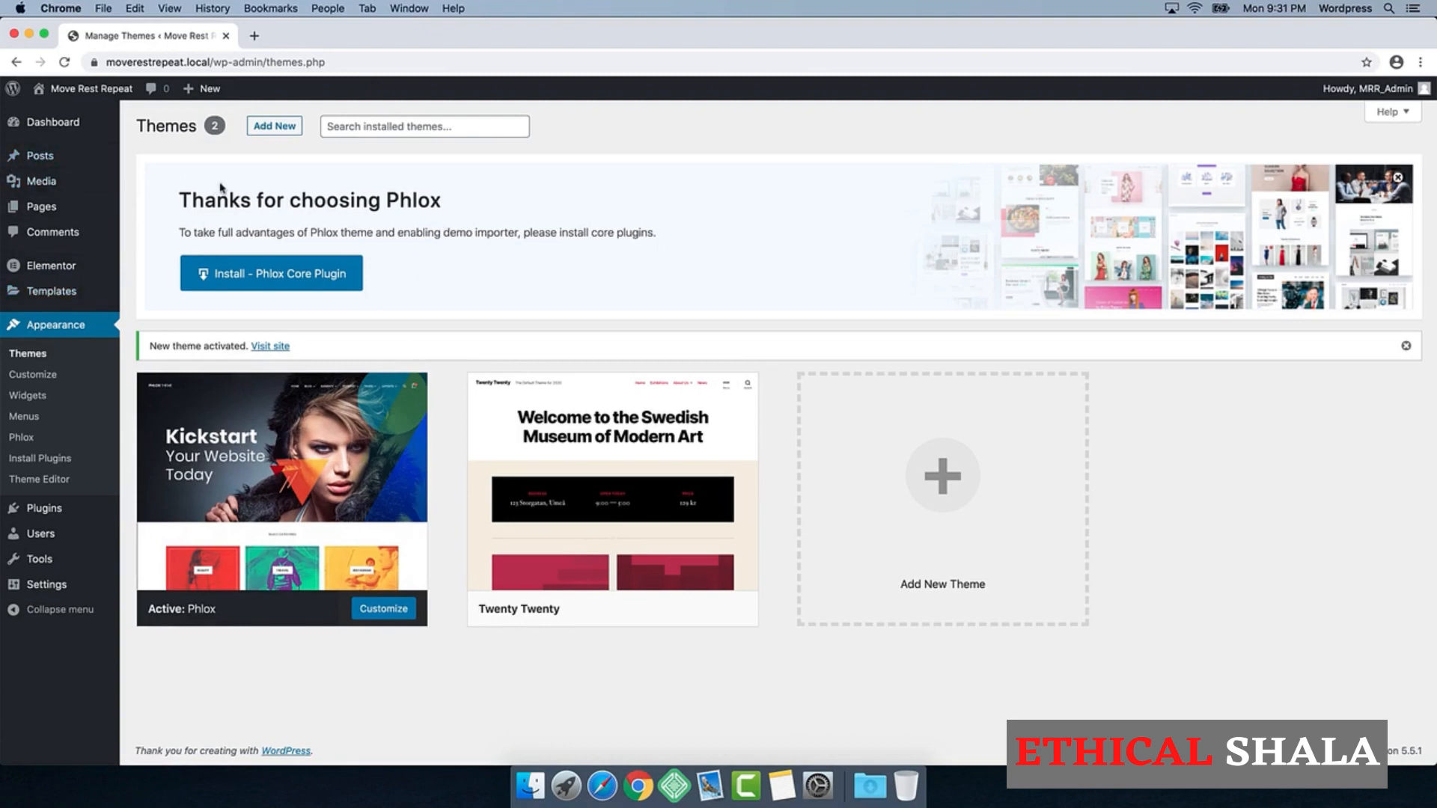
click(289, 282)
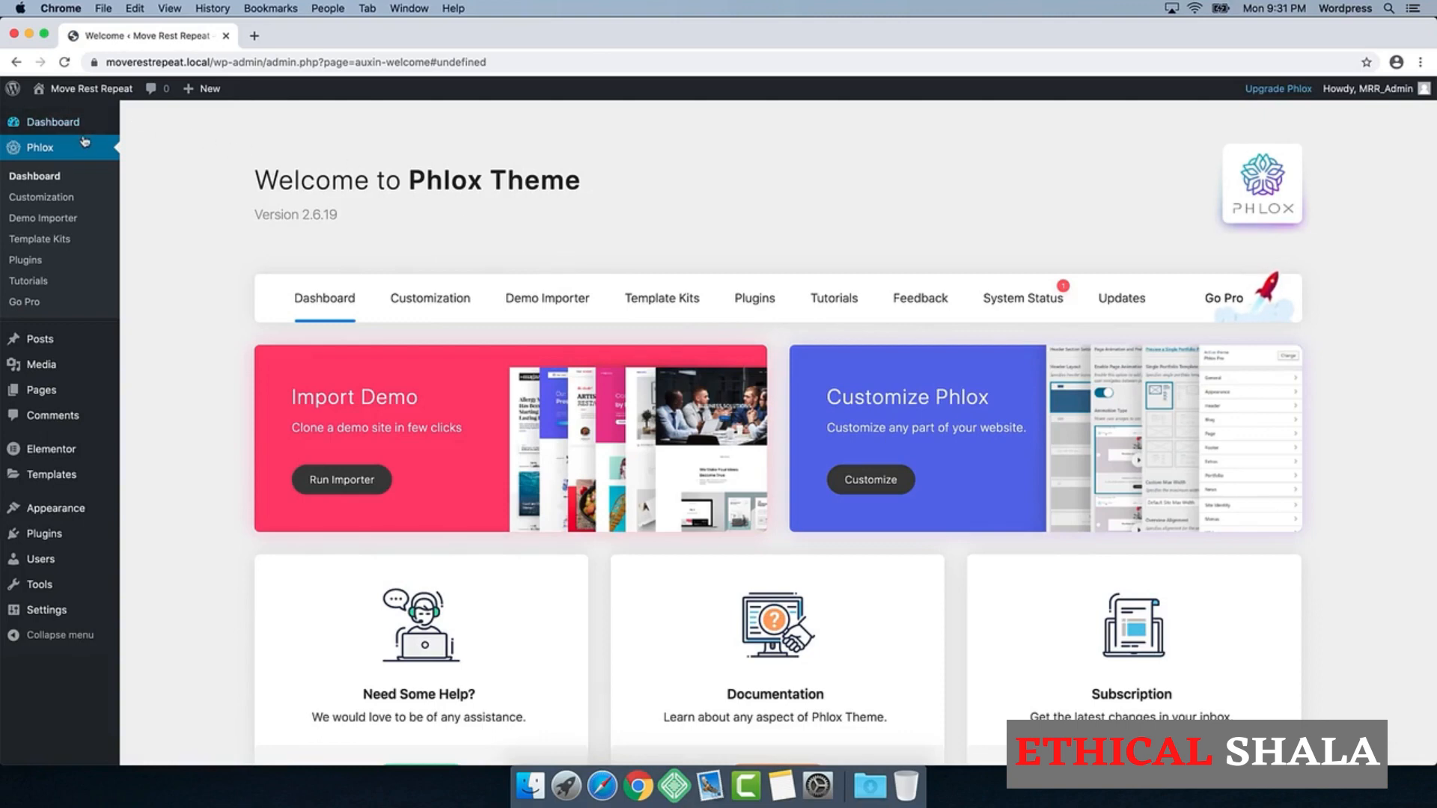
mouse_move(39, 134)
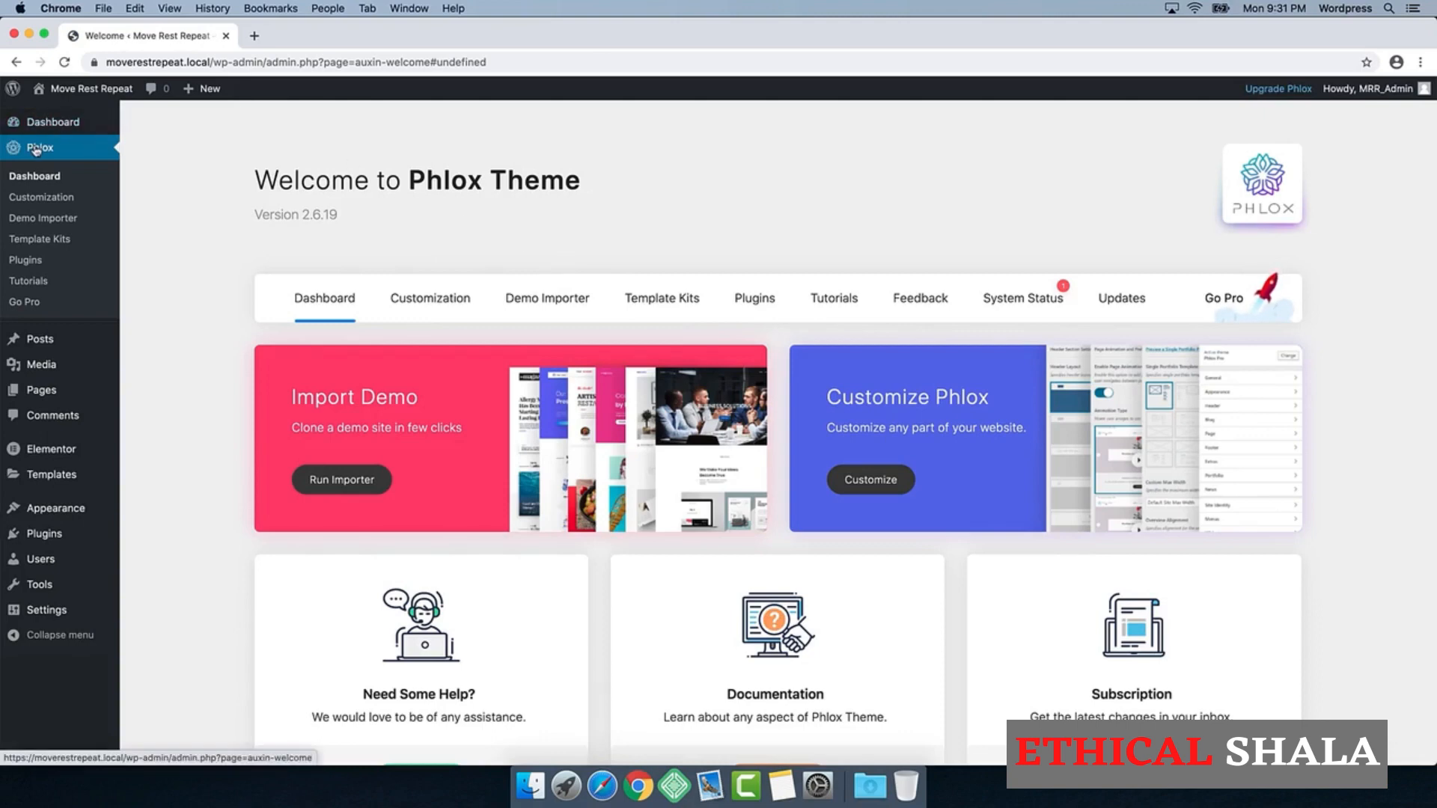